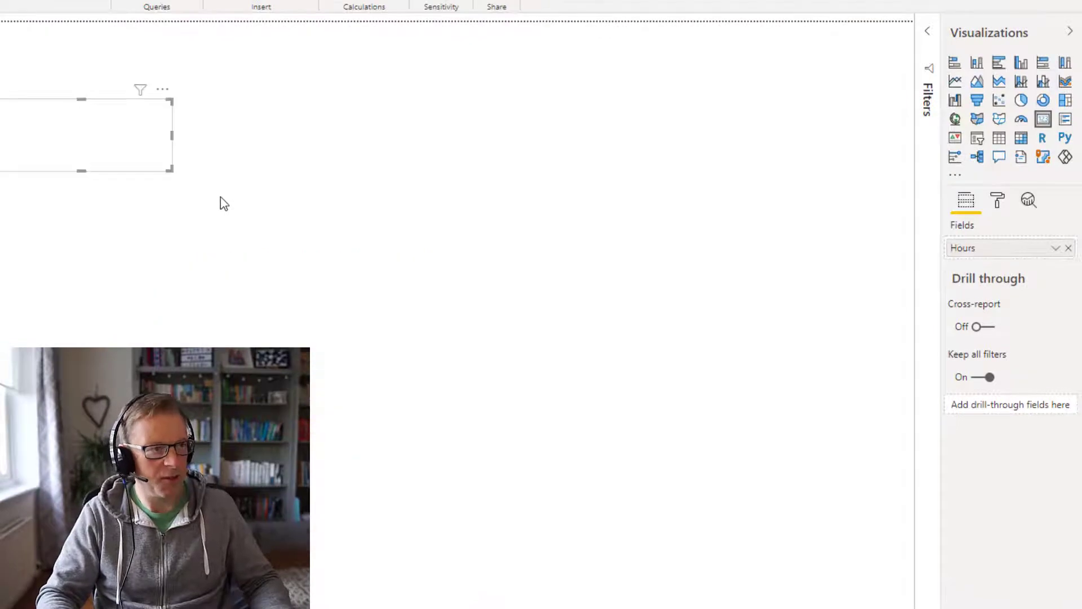
Position the 21,763 Hours card on the Card Visual canvas and select it.
drag(94, 145, 162, 237)
drag(226, 226, 291, 214)
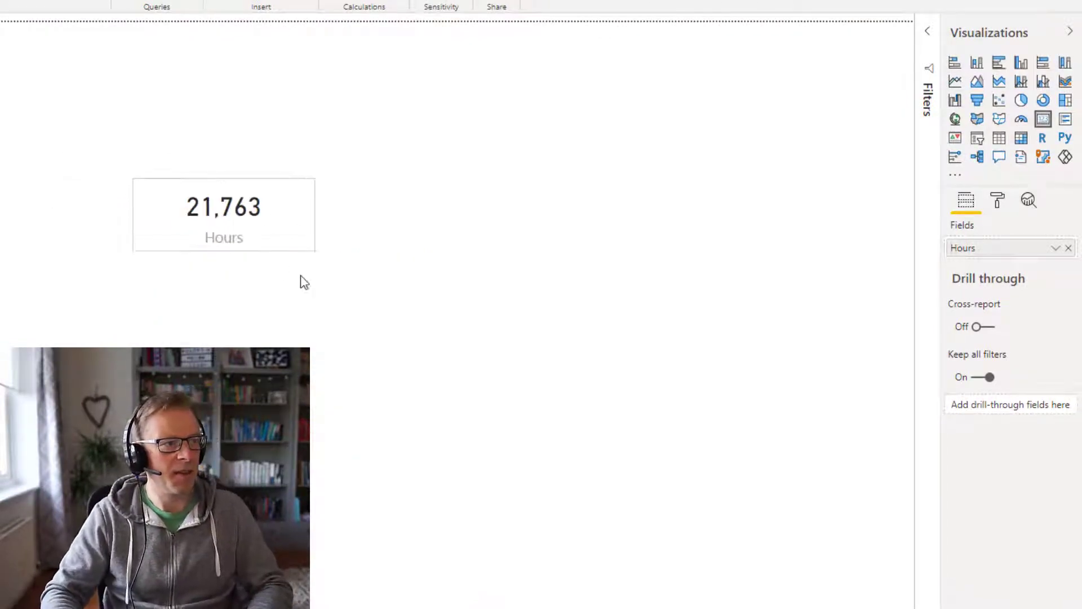
click(237, 240)
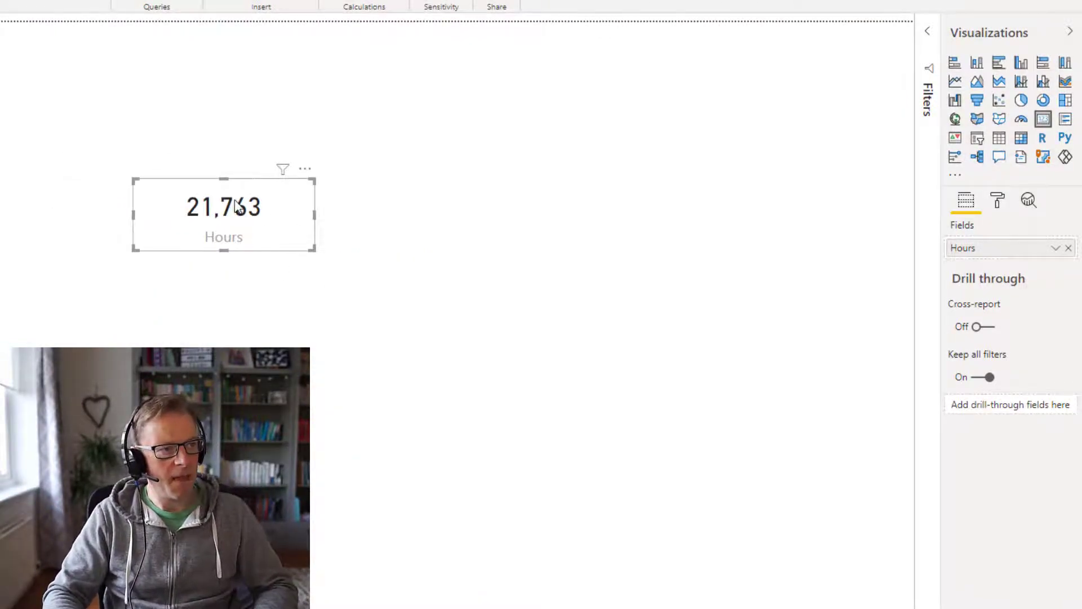
mouse_move(248, 216)
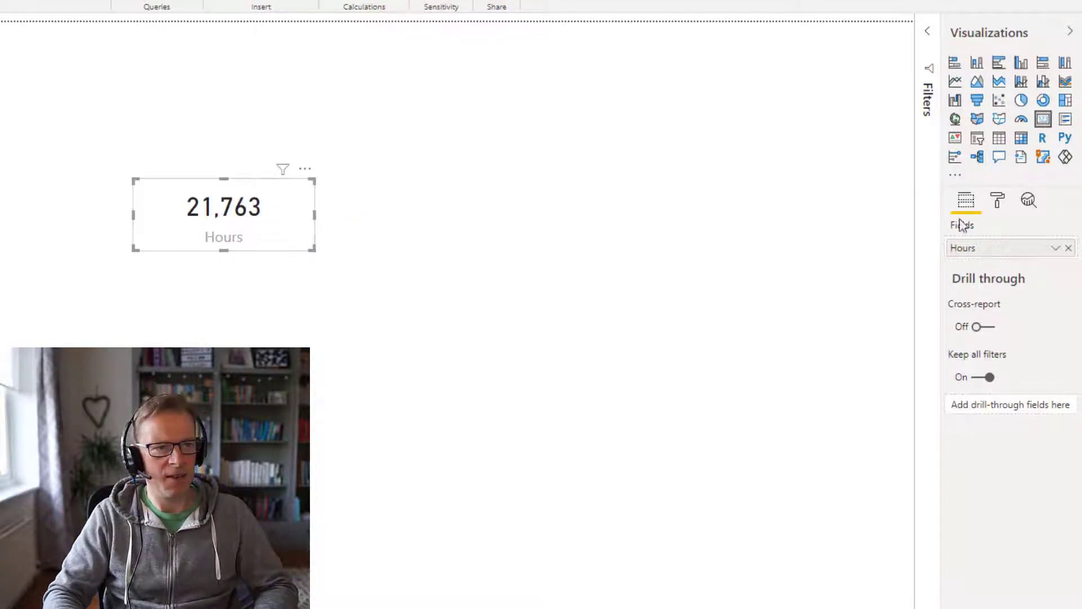
Set the Hours card's data label to 20 pt Segoe UI Bold.
click(998, 202)
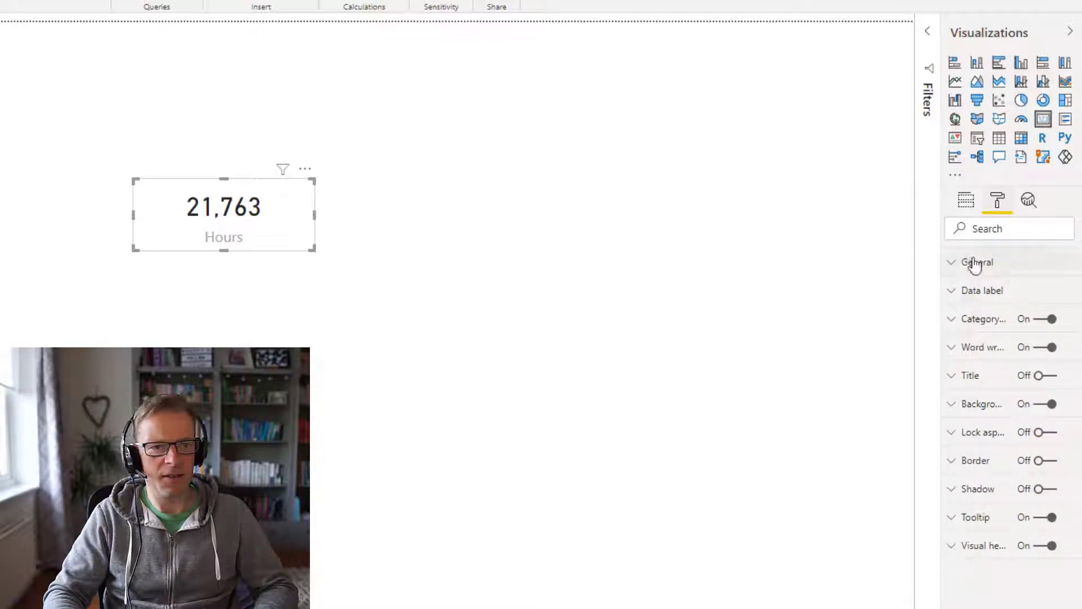
click(976, 293)
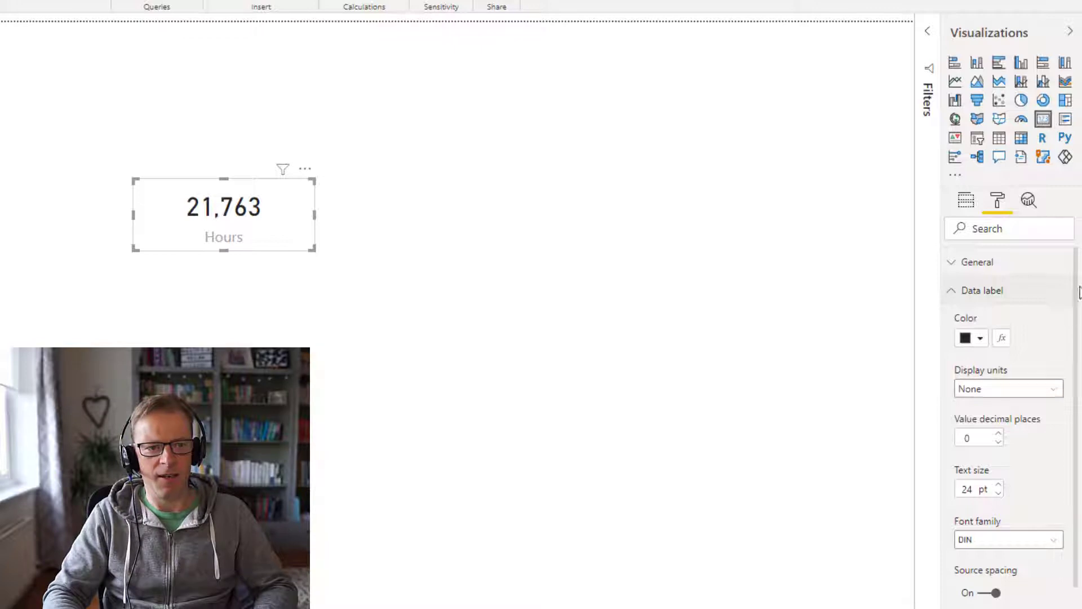
click(998, 492)
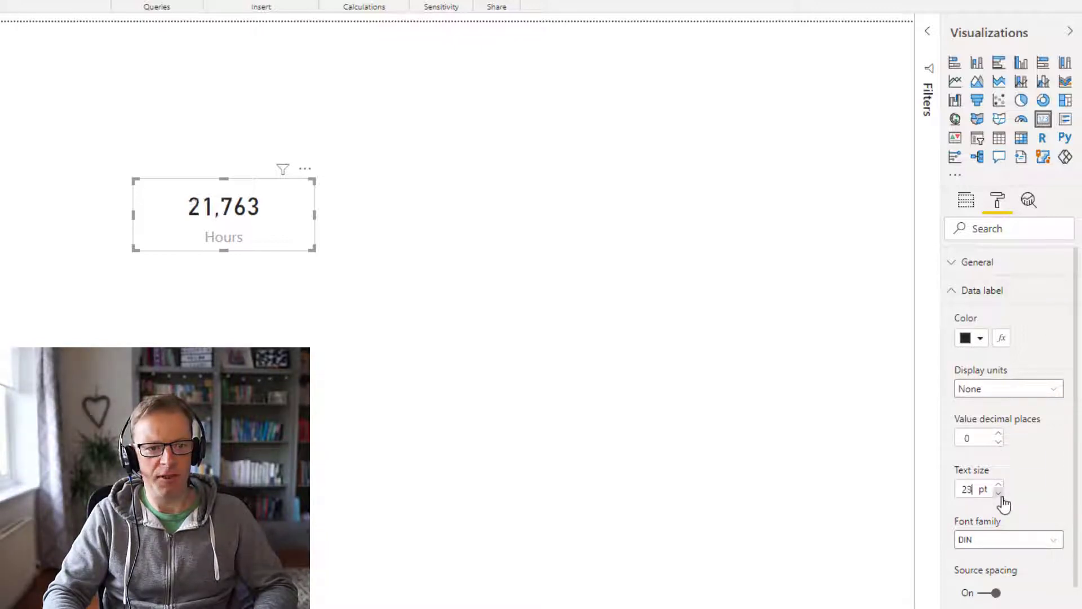
click(1003, 498)
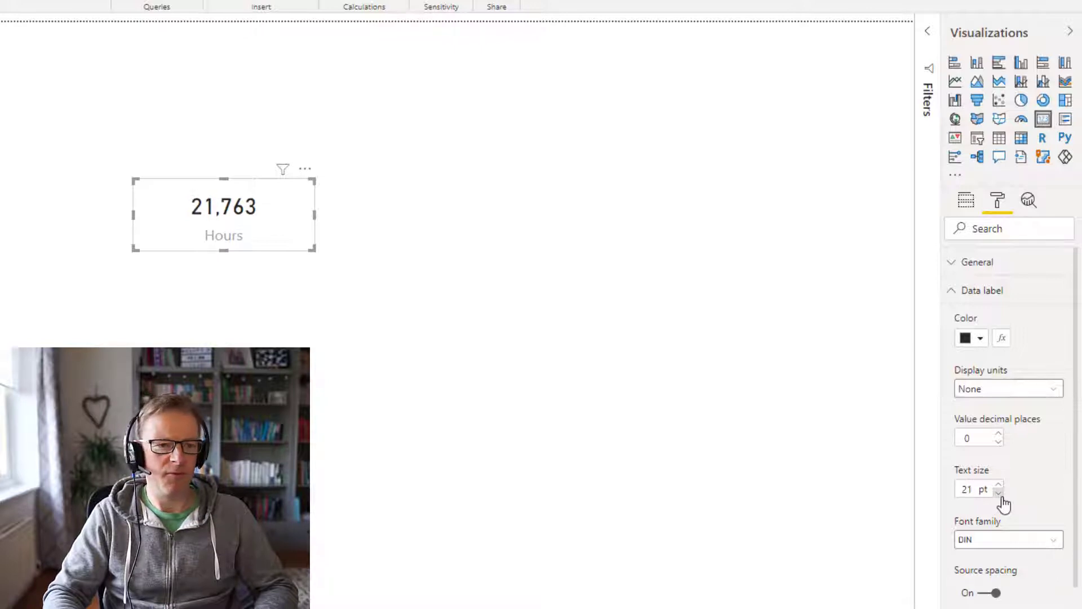
click(1002, 498)
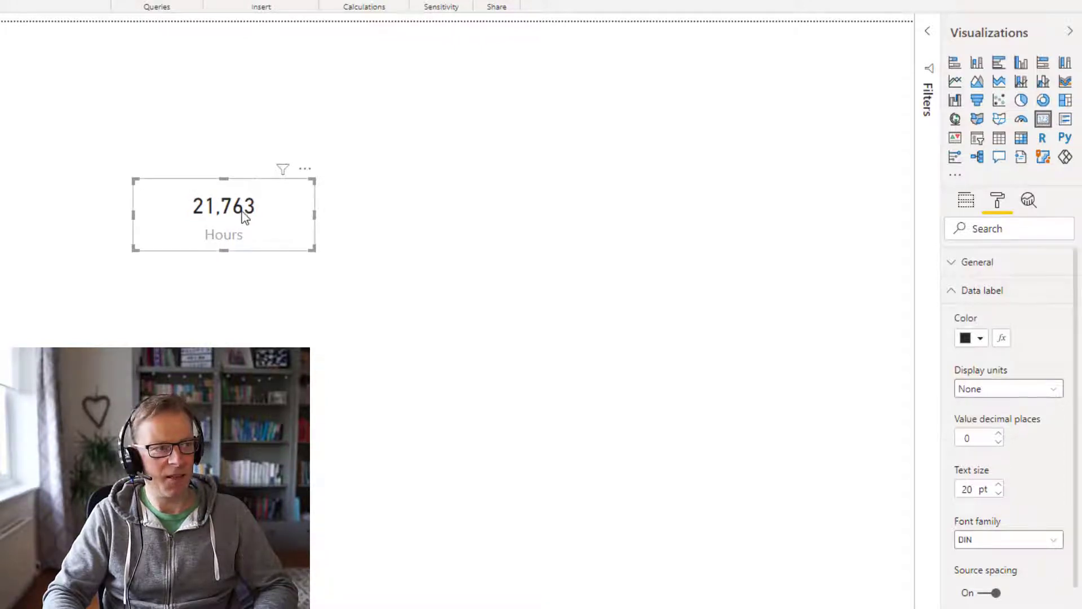
click(1017, 541)
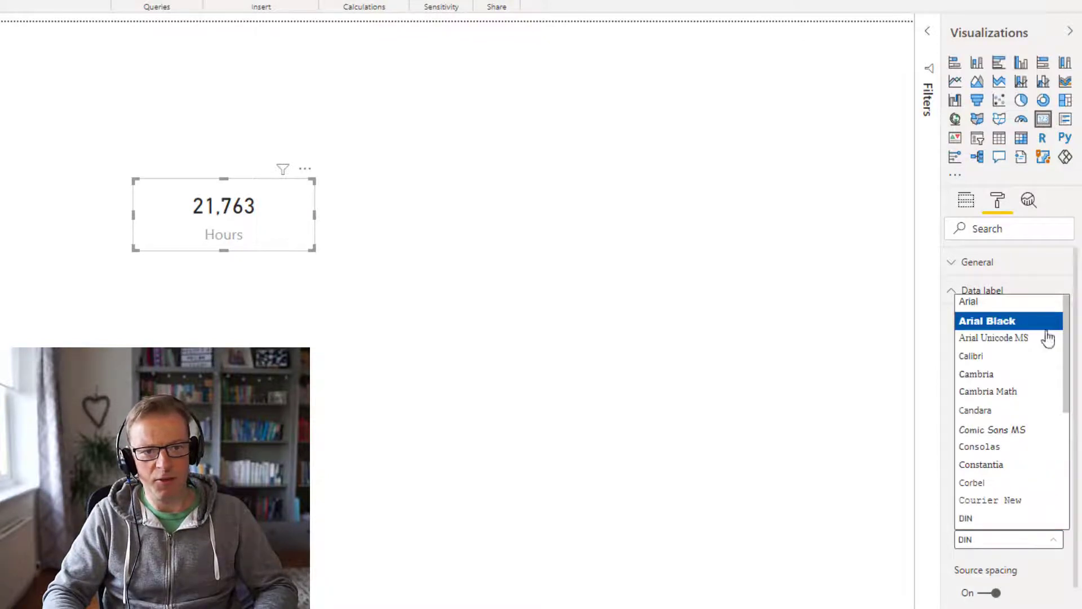
drag(1066, 339, 1073, 466)
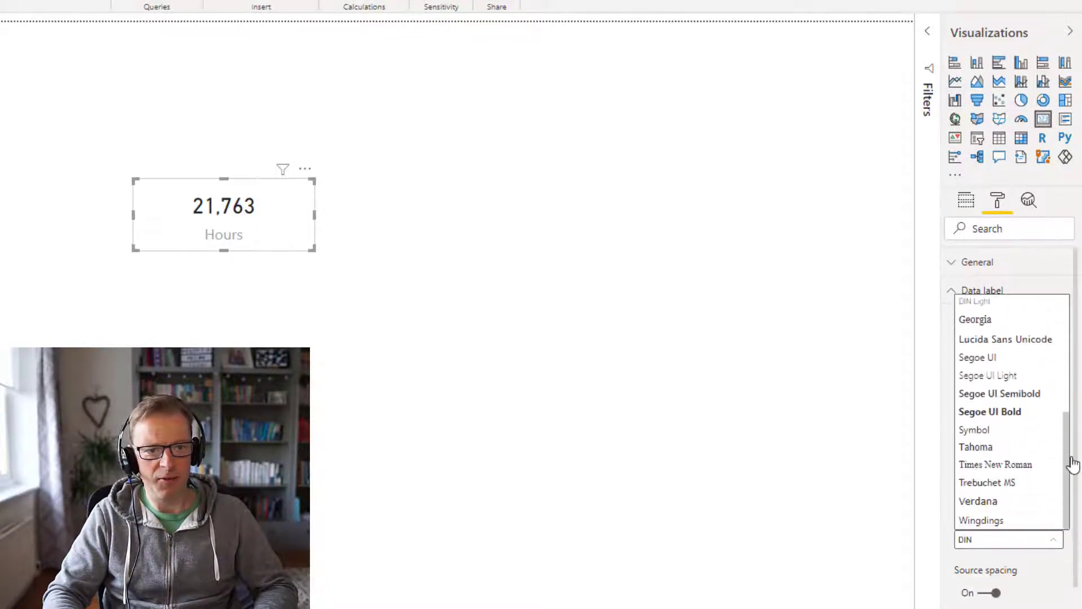
click(999, 416)
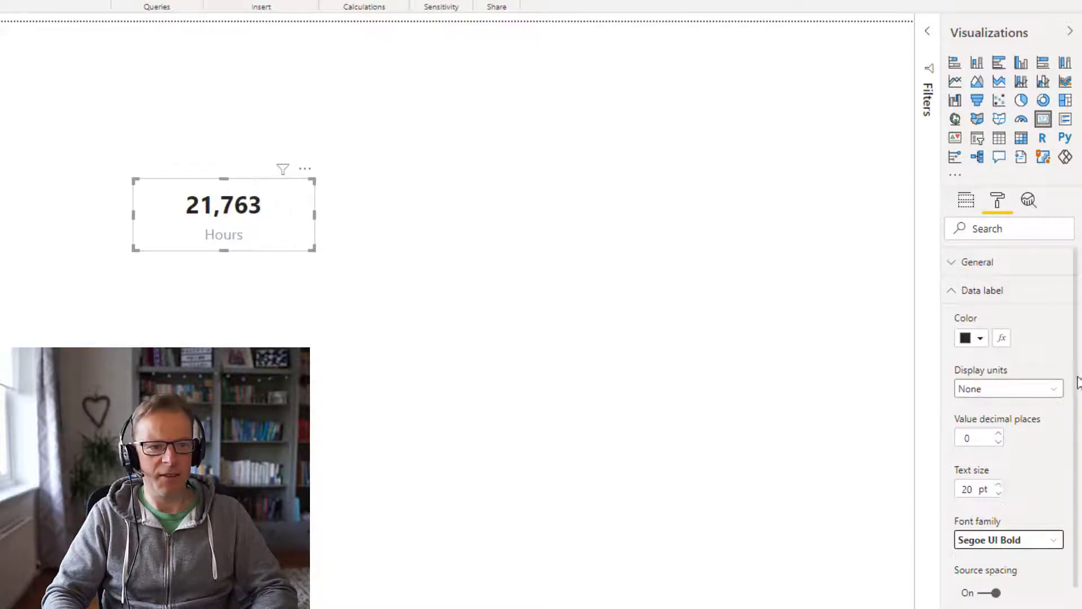
drag(1078, 384, 1078, 515)
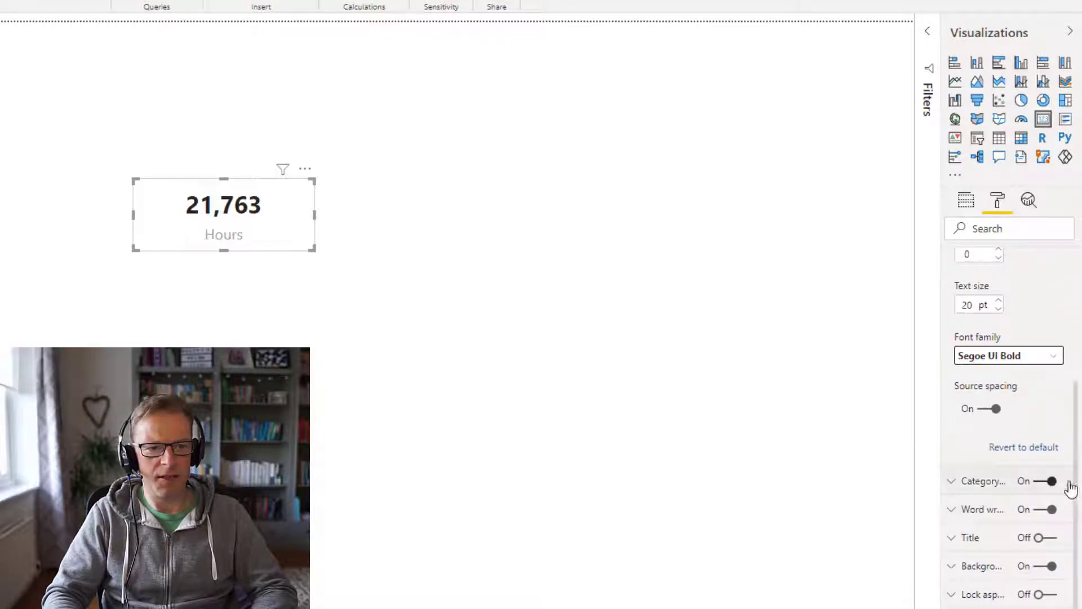
Toggle the Hours category label off and on again, then return to the card's fields.
click(953, 486)
click(953, 486)
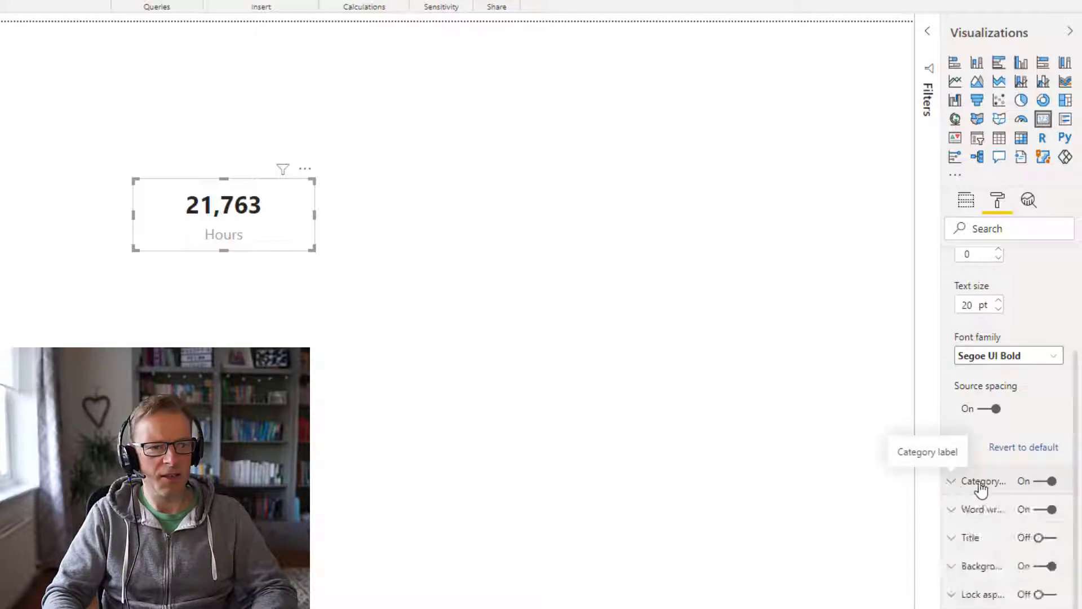
click(1049, 484)
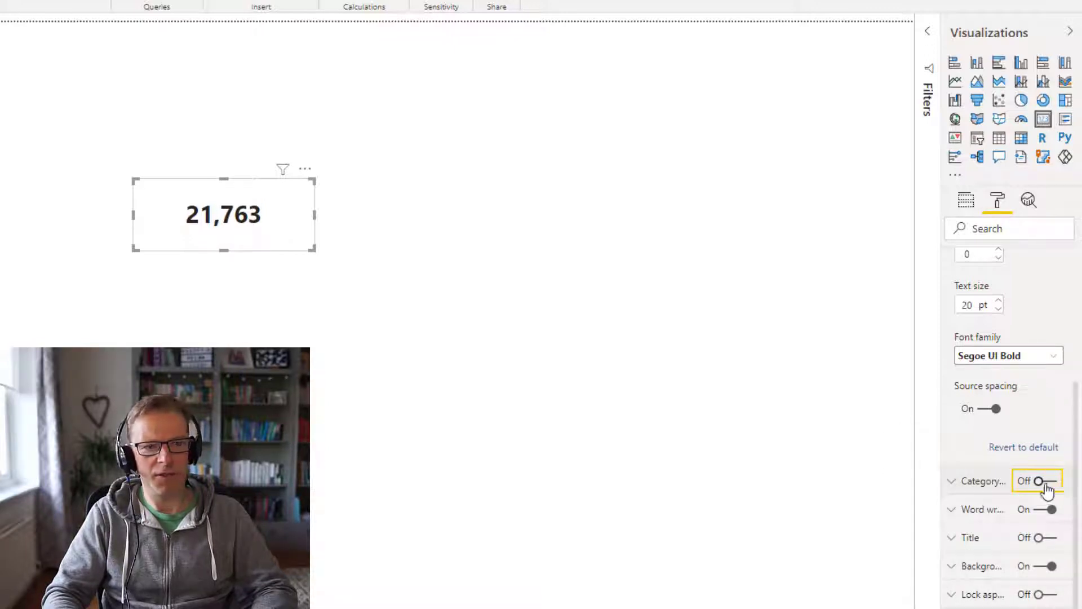
click(1046, 489)
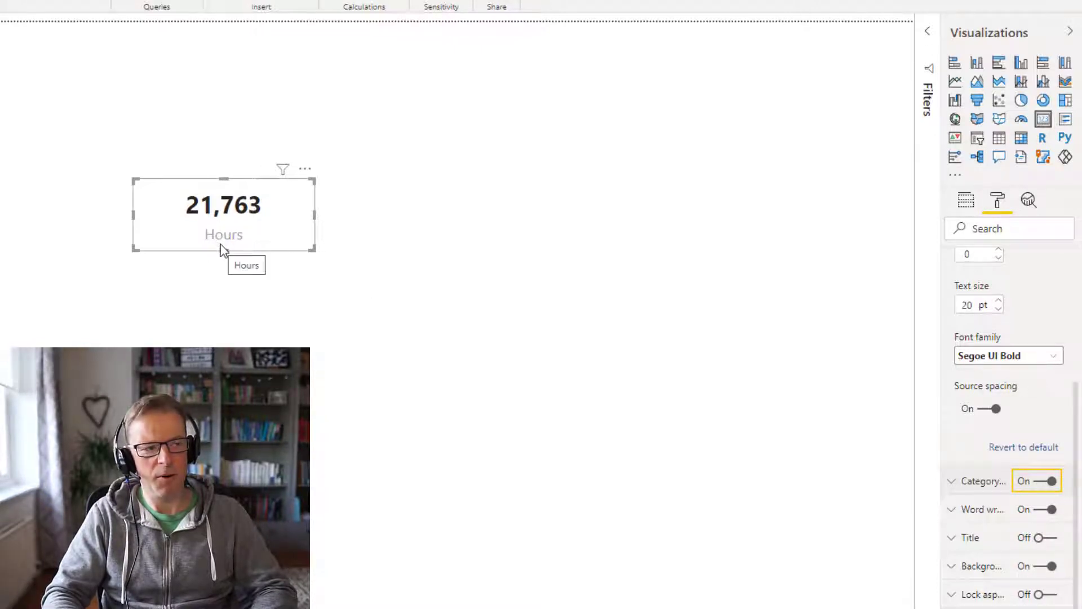
click(968, 202)
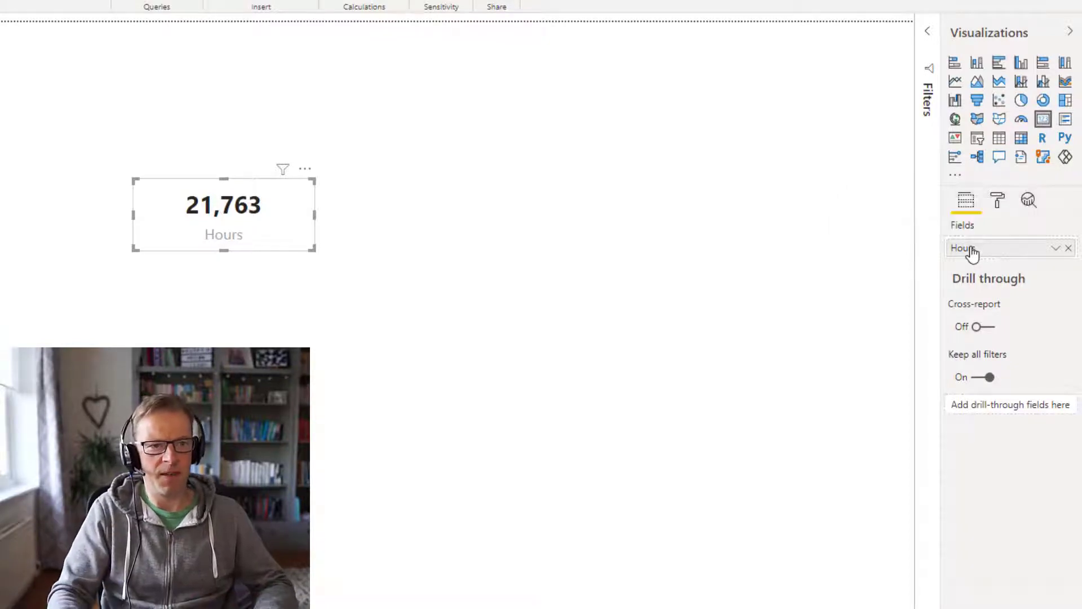
right_click(972, 254)
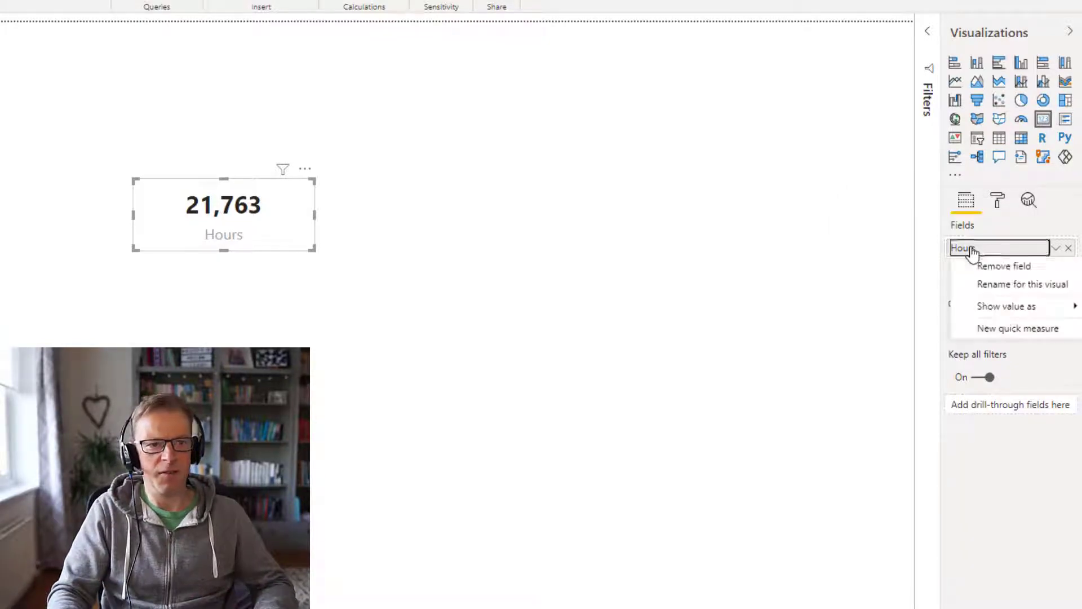
click(1010, 284)
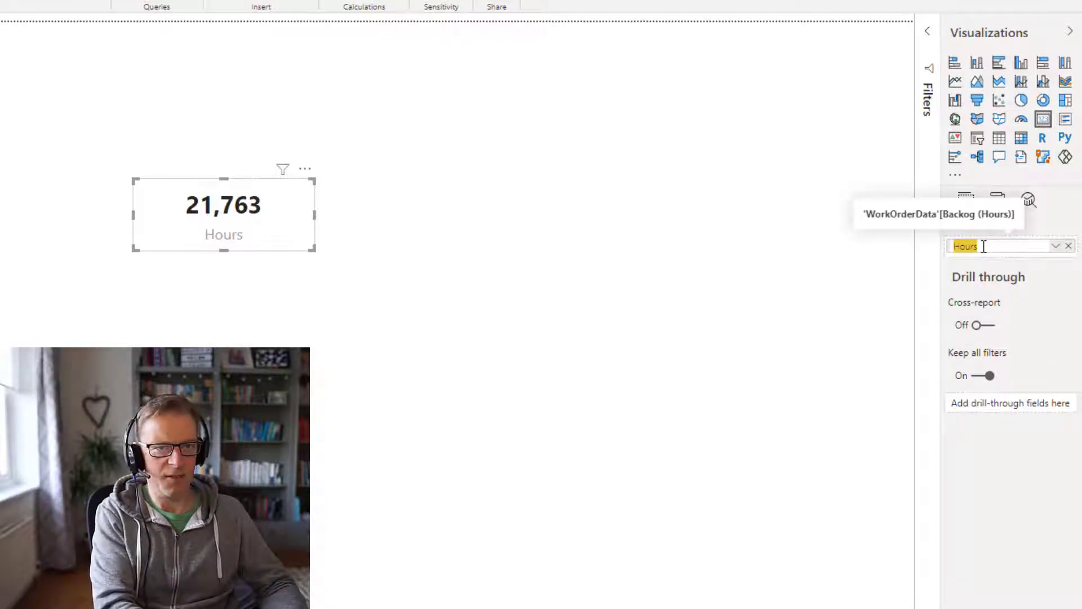
text(Work)
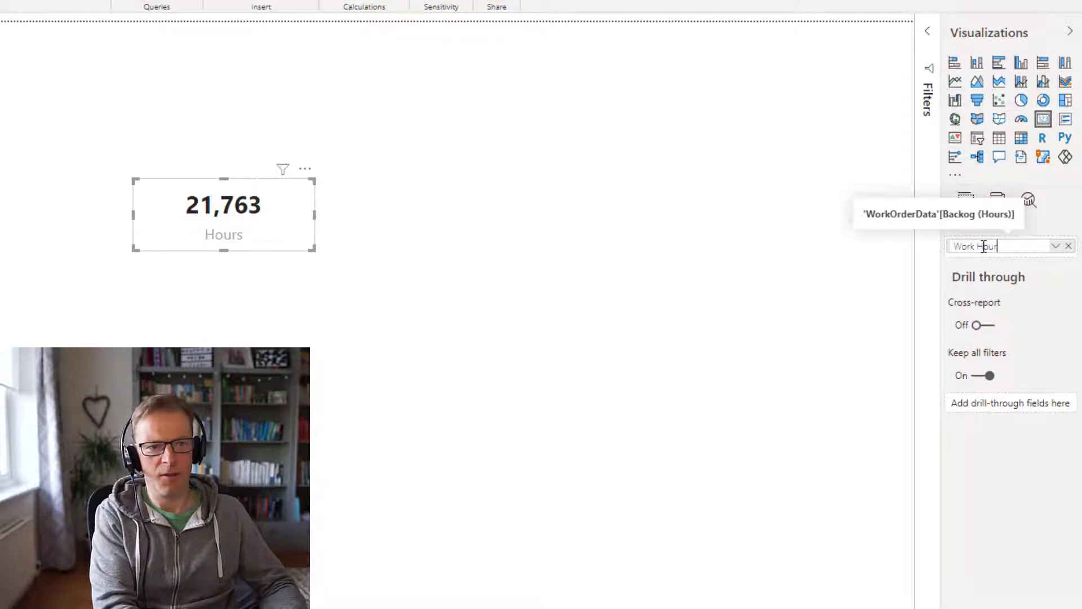
key(Return)
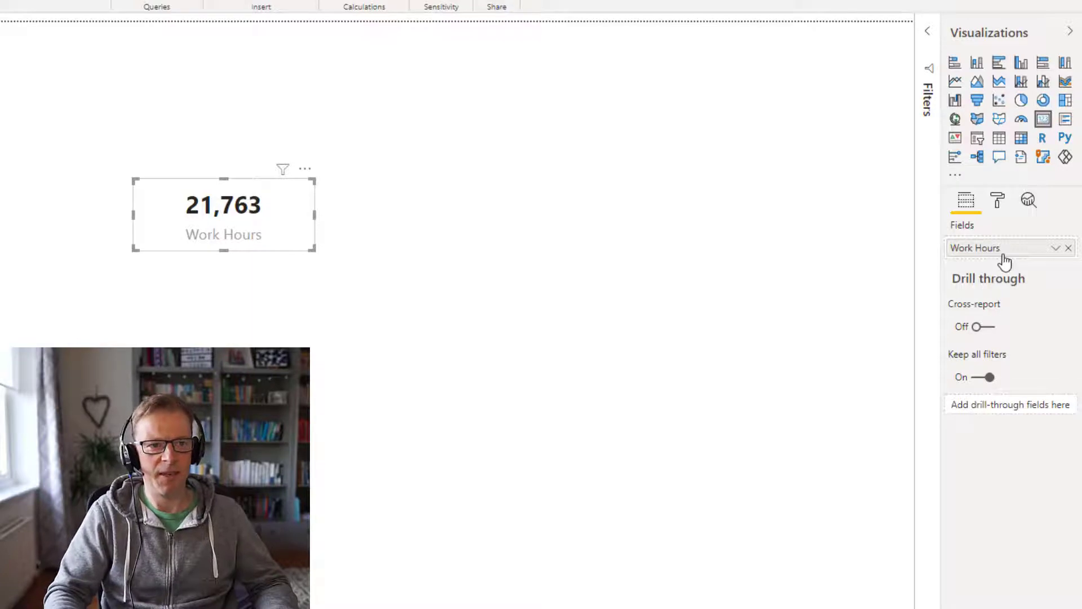
double_click(1005, 253)
text(Ho)
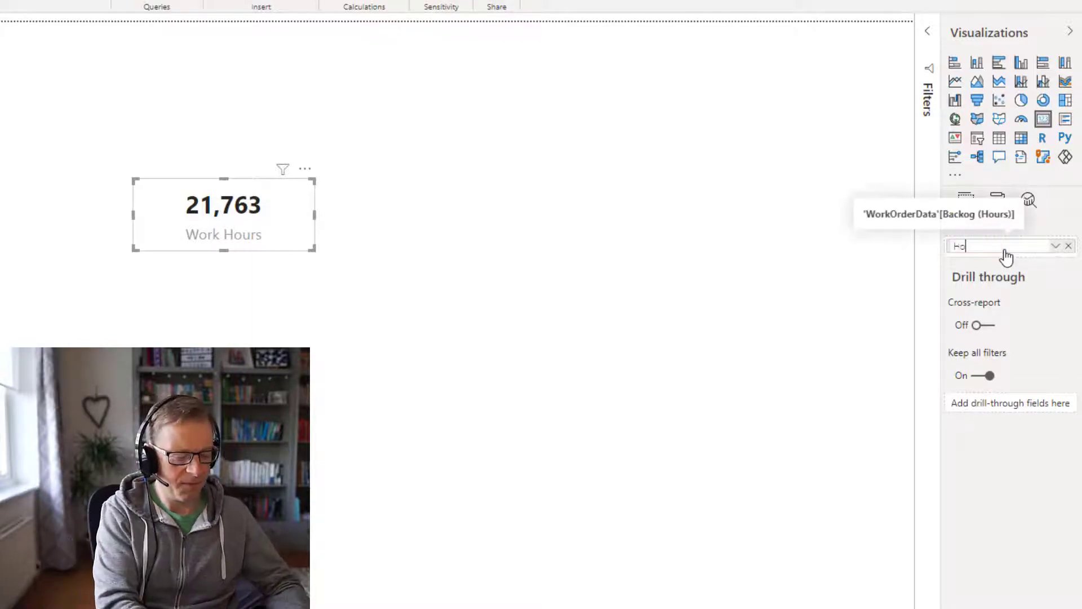
text(urs)
key(Return)
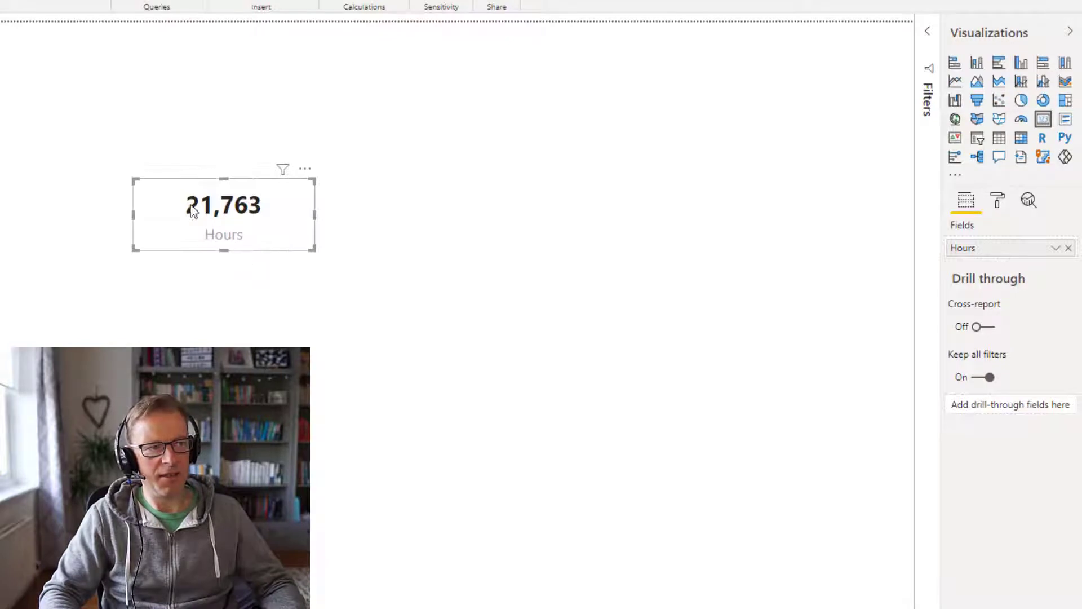
mouse_move(216, 213)
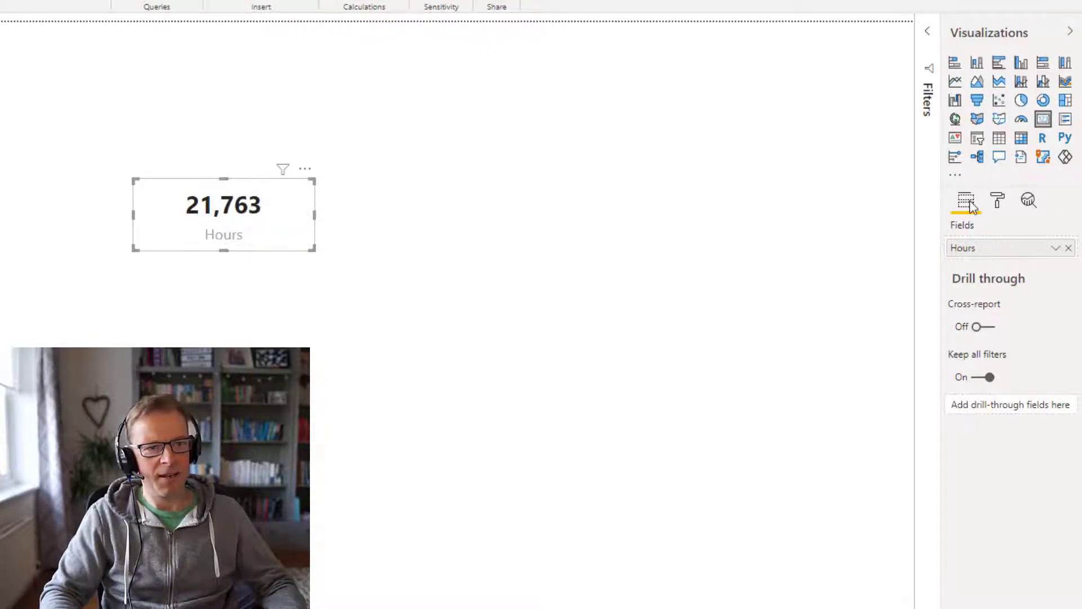
Title the card 'Backlog Hours', make it taller, and hide its Hours category label.
click(998, 201)
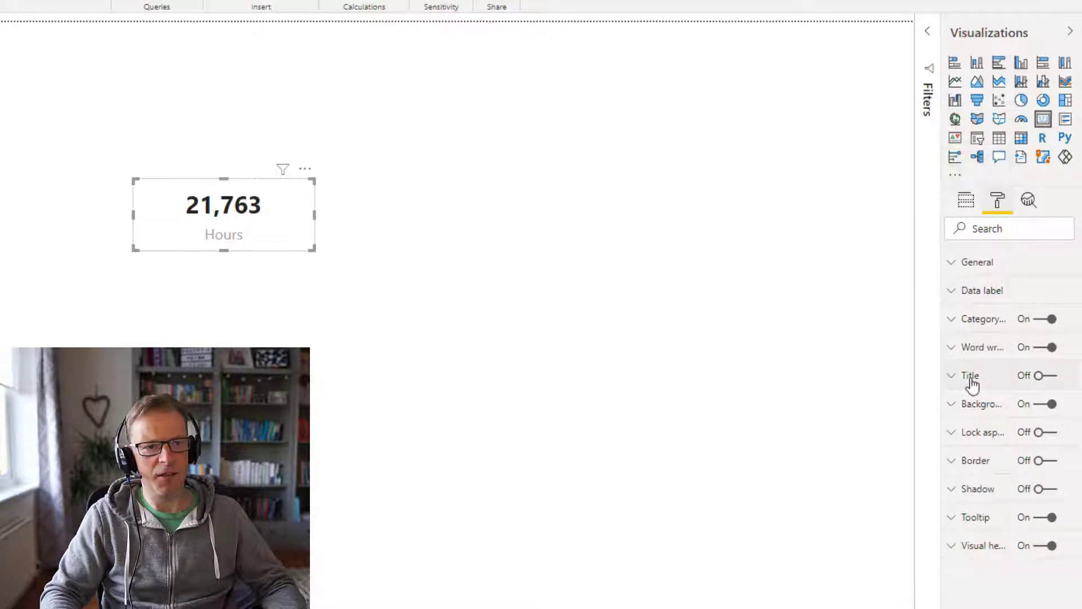
click(1039, 380)
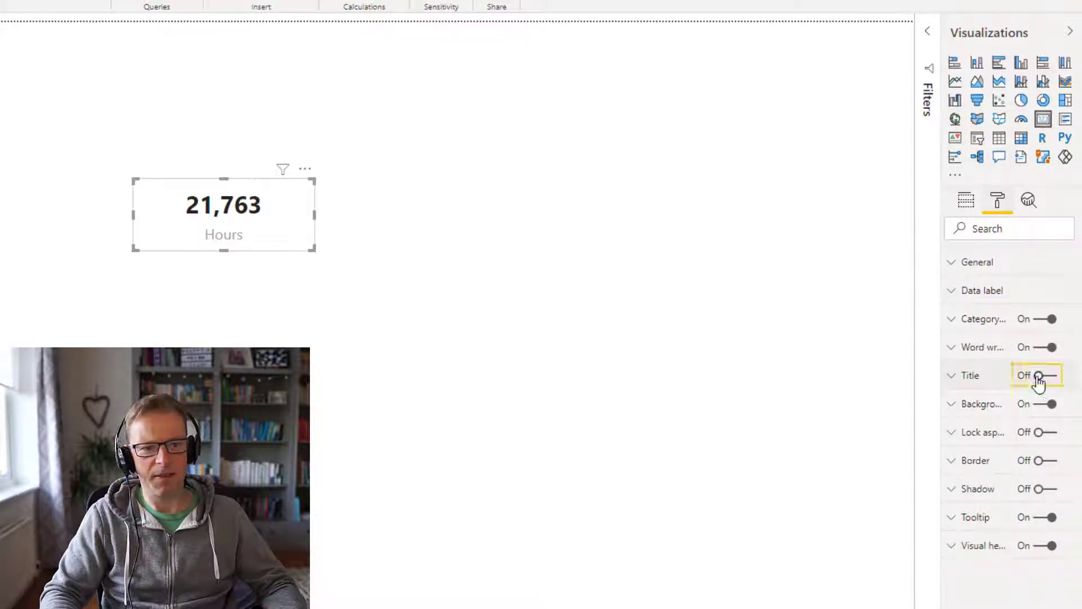
click(961, 377)
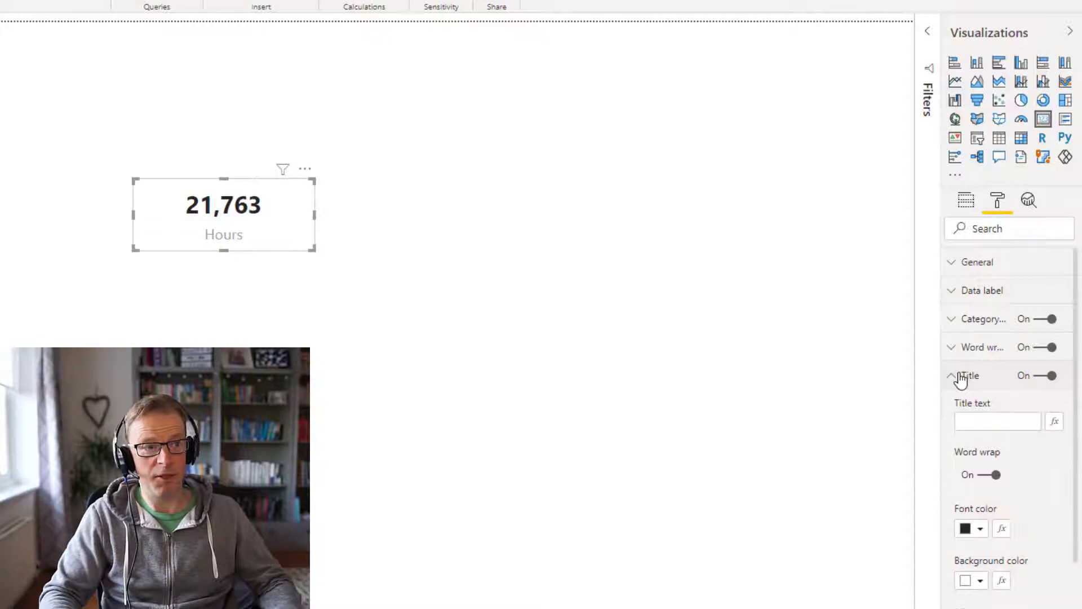
click(985, 423)
text(Hours)
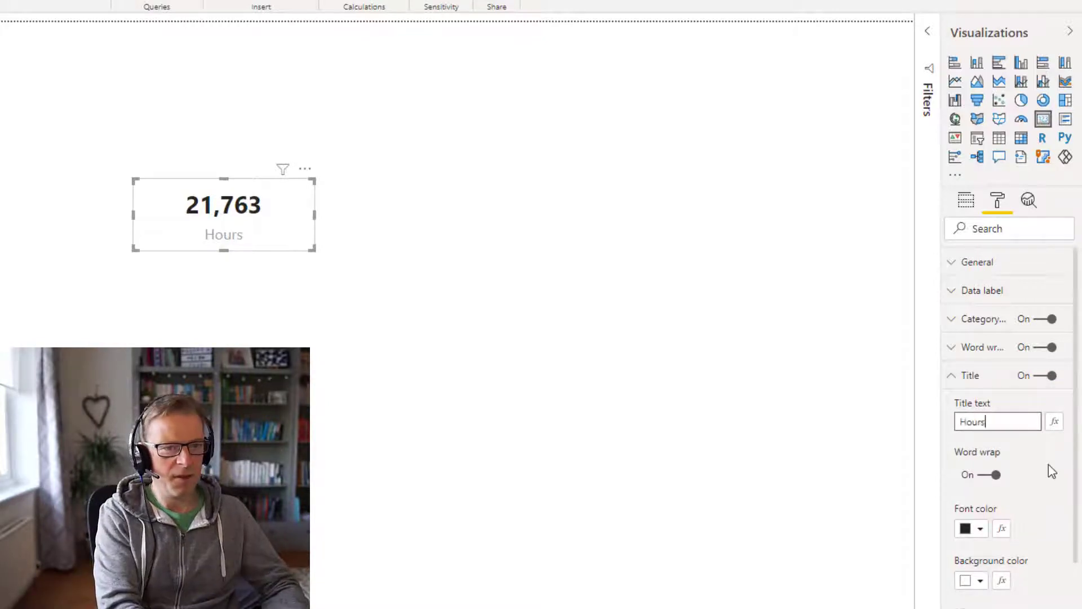
text(Backlog)
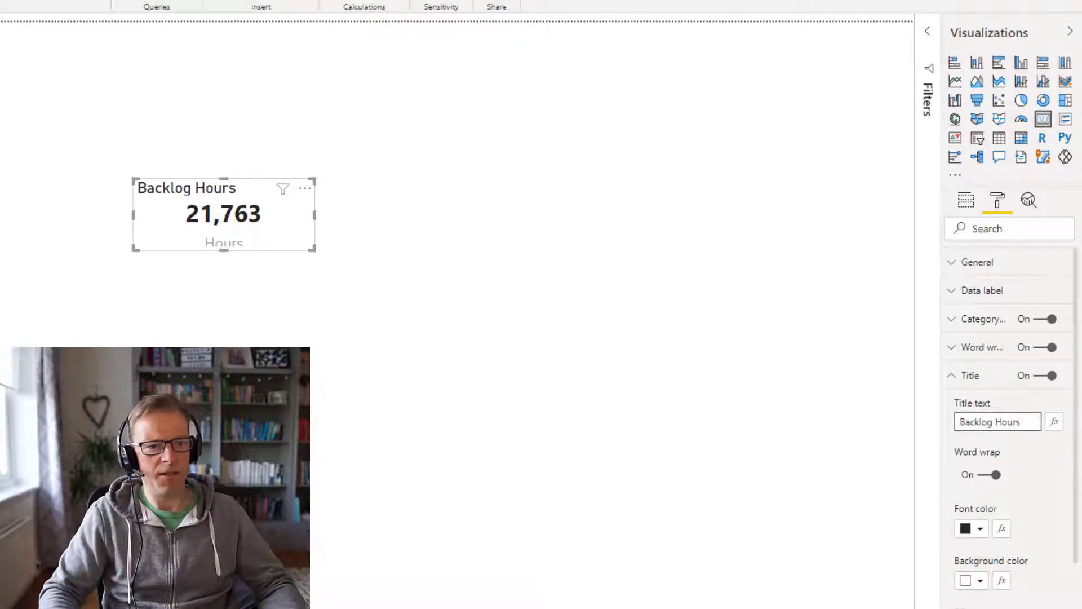
click(276, 248)
drag(224, 248, 224, 282)
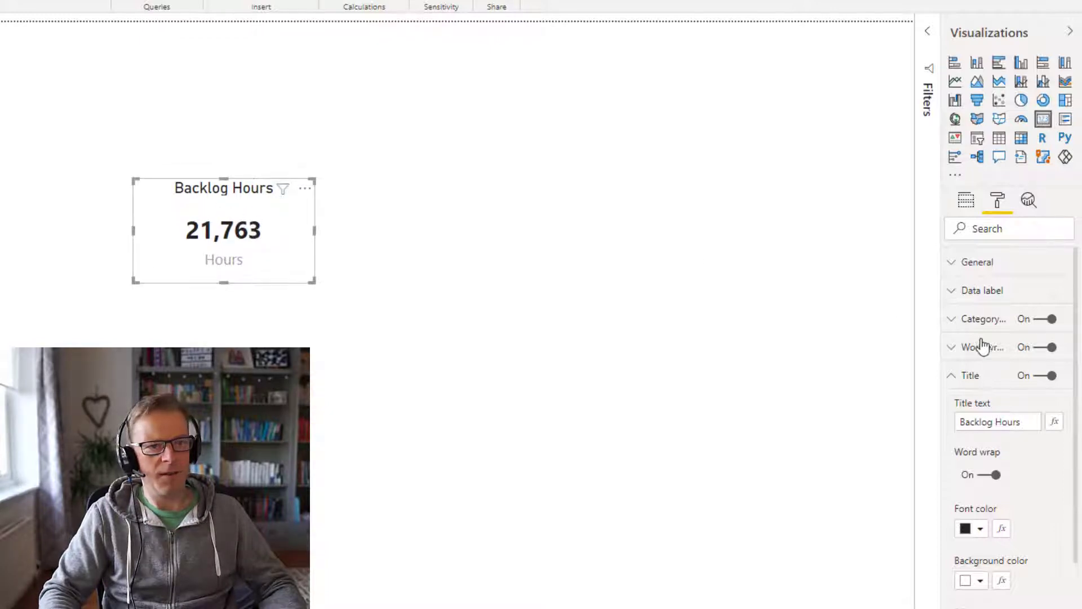
click(1050, 319)
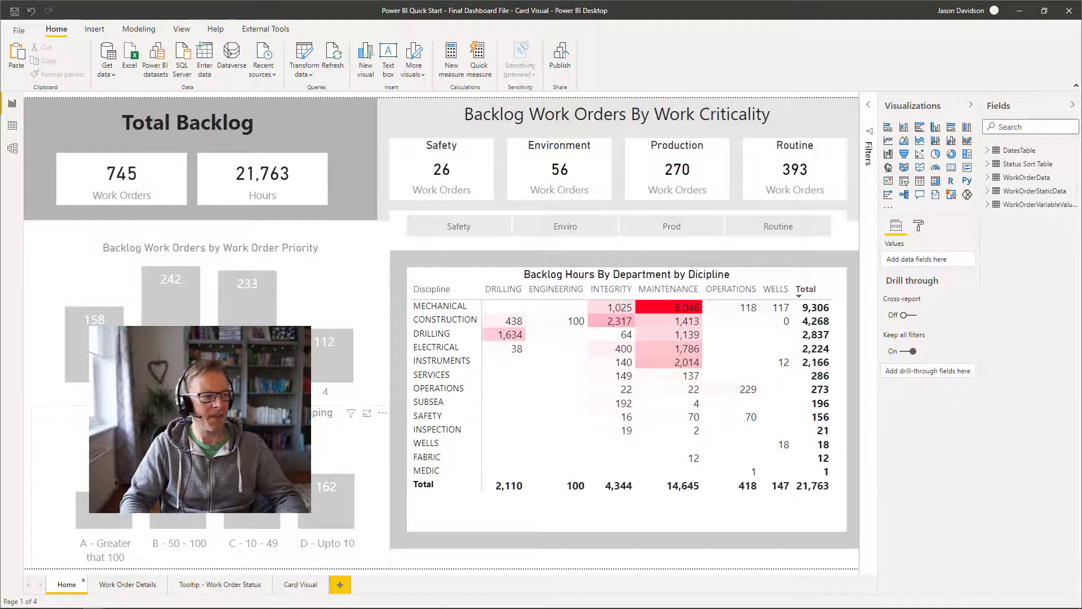
On the Card Visual page, turn the Hours category label back on and remove the Backlog Hours title.
click(304, 589)
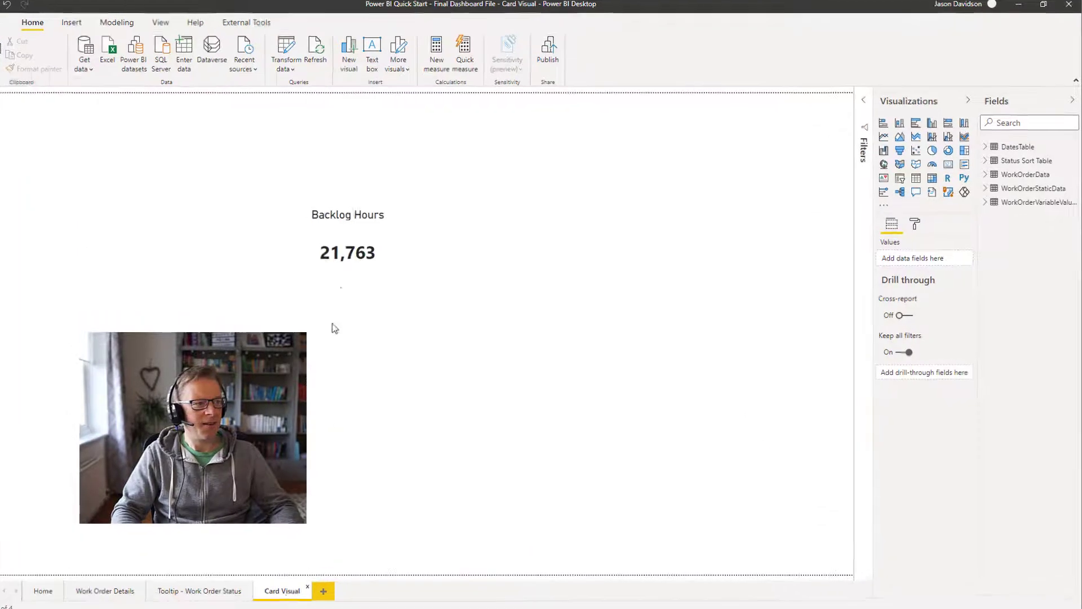
click(209, 248)
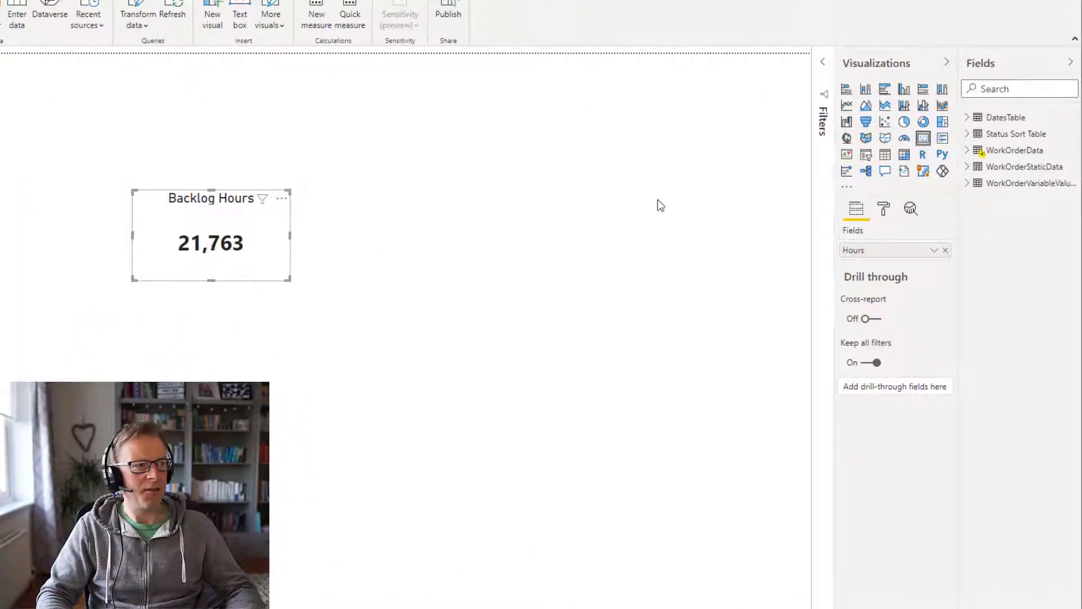
click(881, 209)
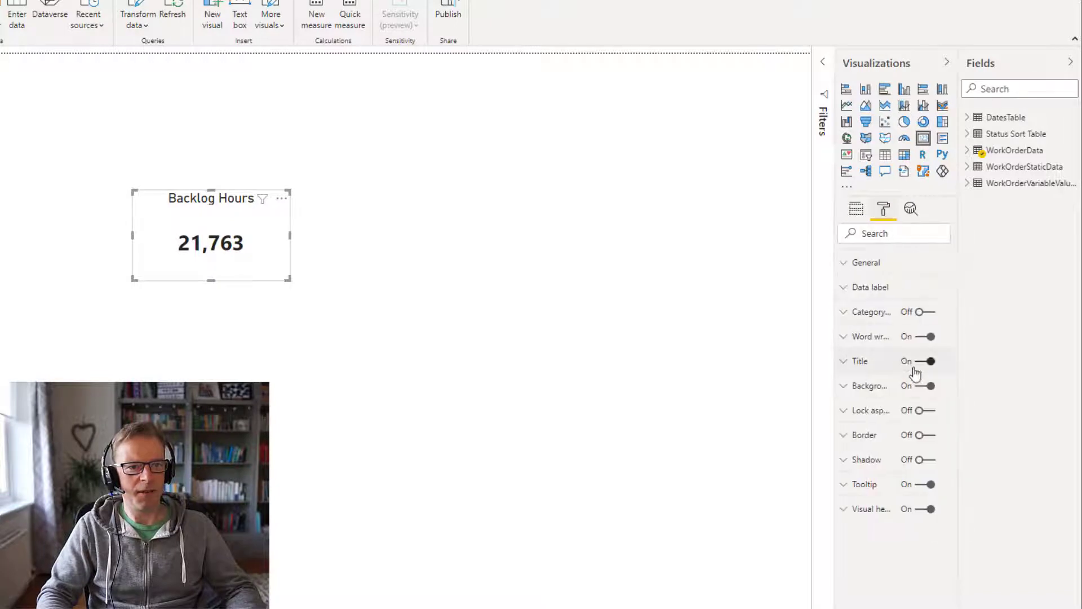
click(923, 313)
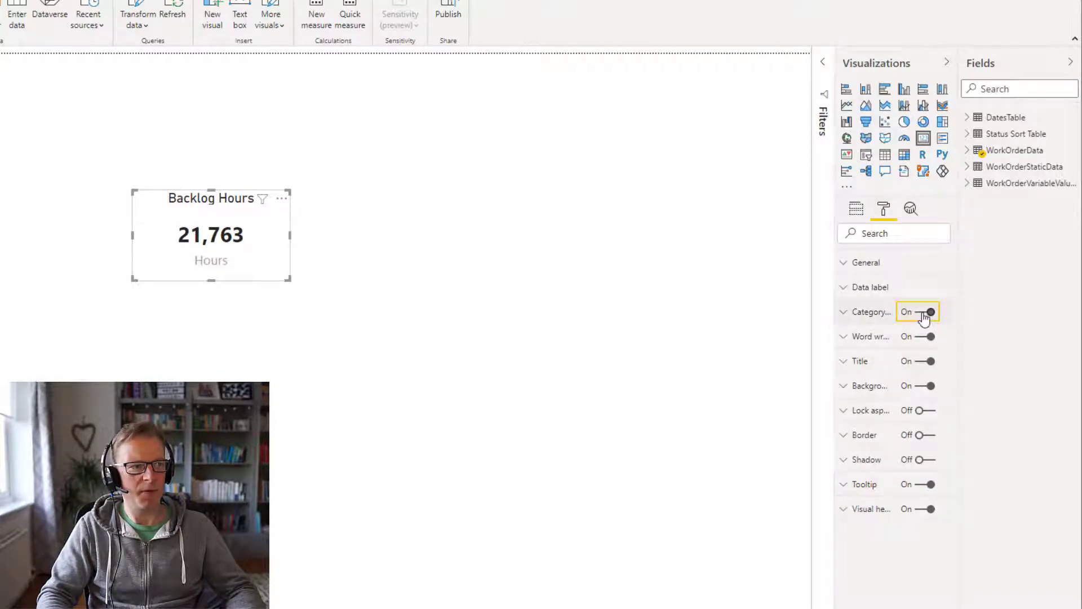
click(930, 364)
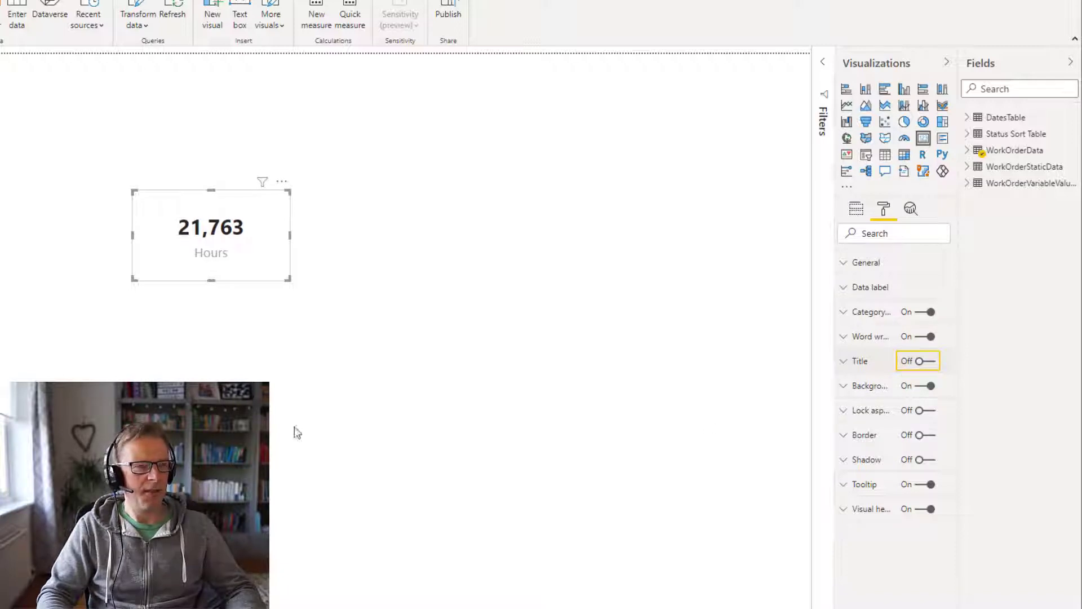
Shrink the Hours card to fit its 21,763 value.
drag(289, 280, 243, 251)
click(221, 261)
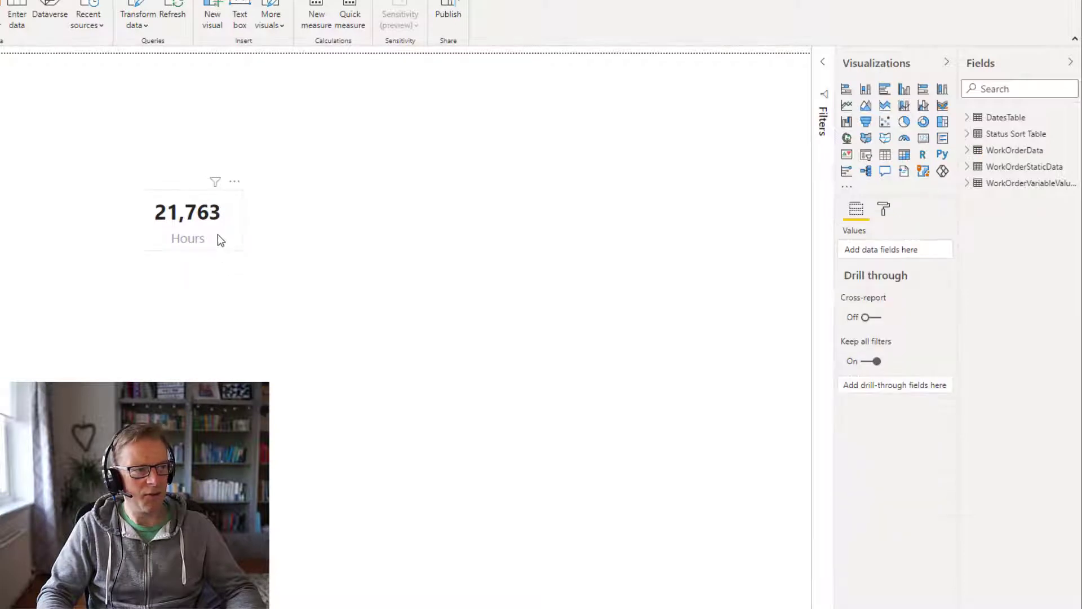
click(217, 234)
click(884, 211)
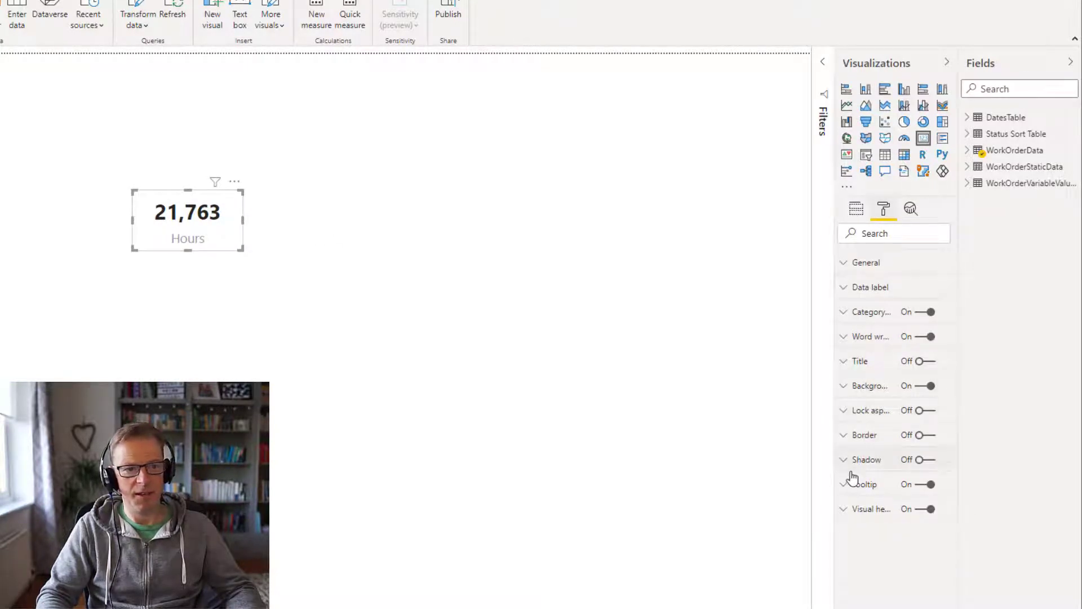
Turn on a light grey border around the Hours card.
click(858, 439)
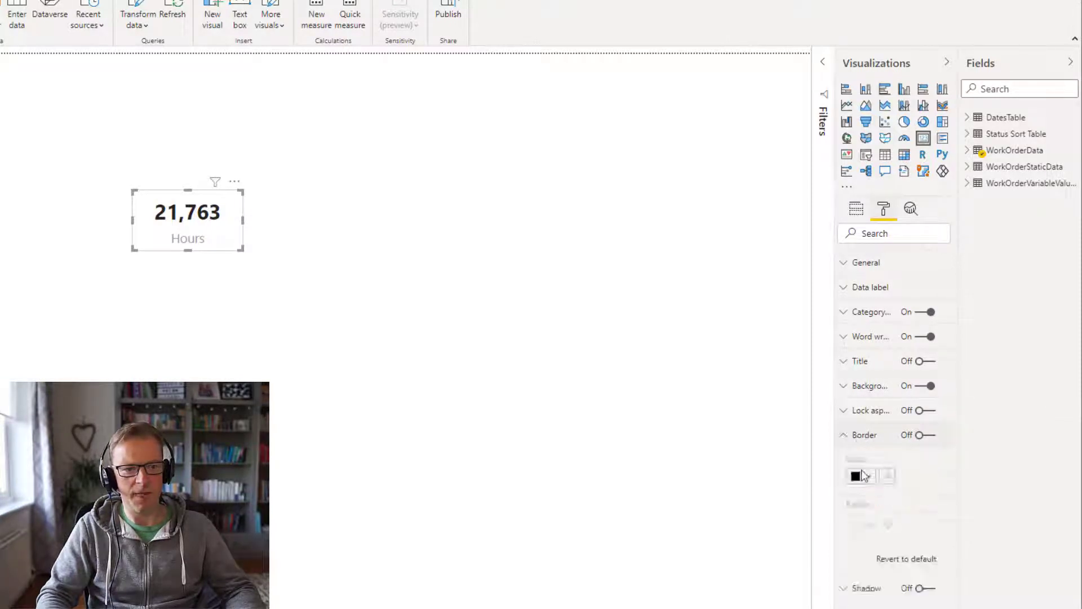
click(925, 434)
click(870, 480)
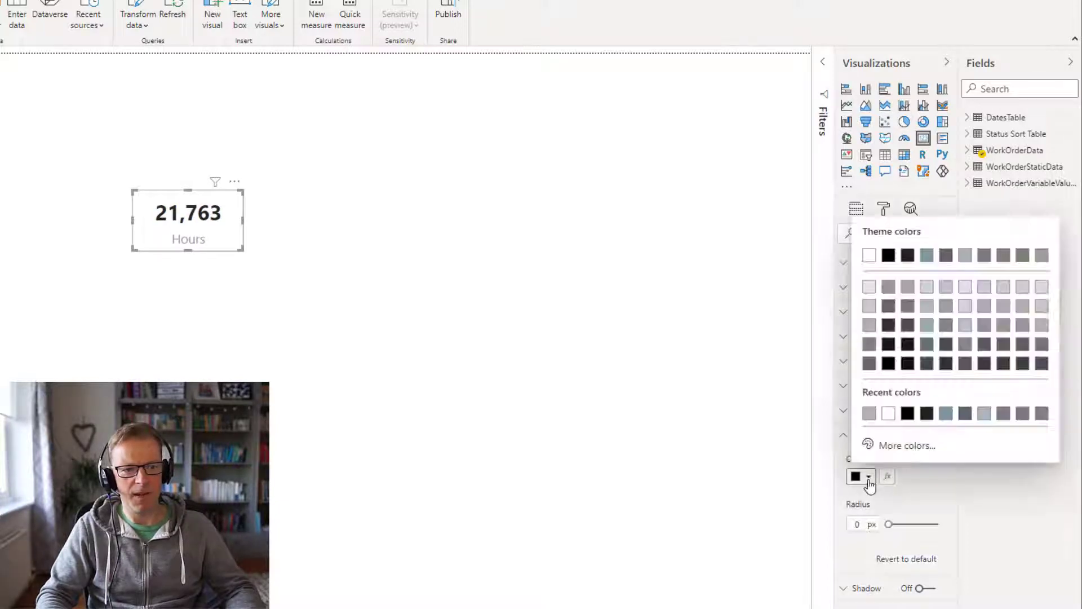
click(869, 286)
click(345, 198)
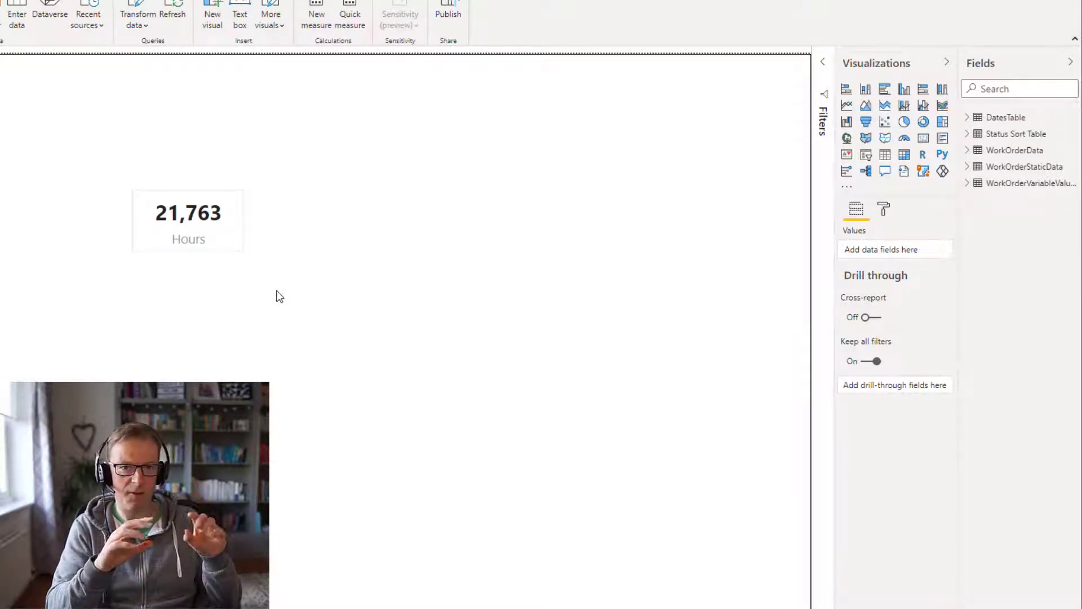
Try a black border on the Hours card instead.
click(241, 251)
click(886, 210)
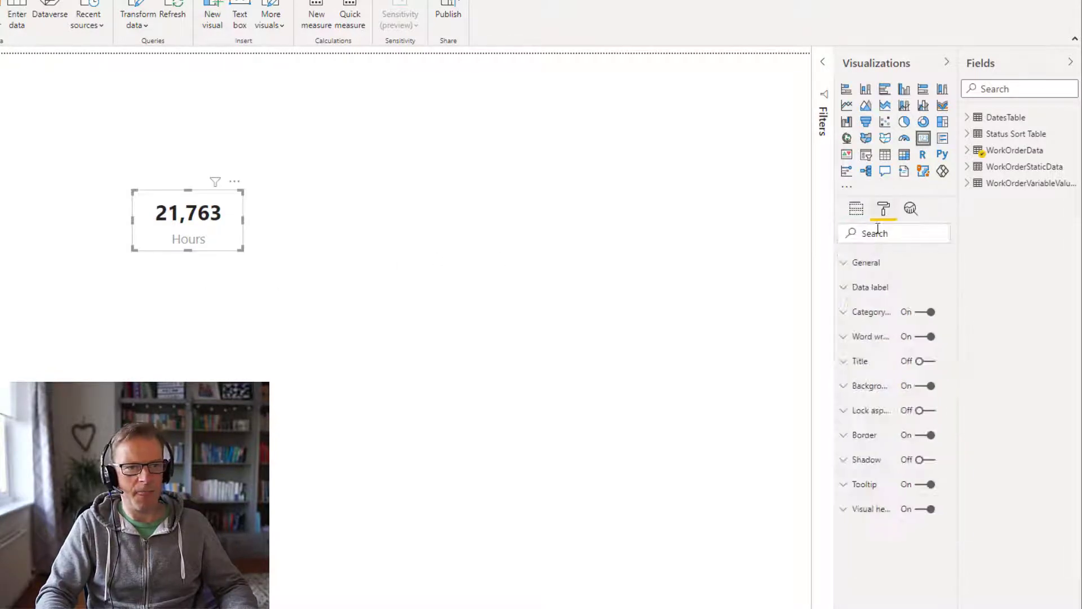
click(864, 436)
click(862, 476)
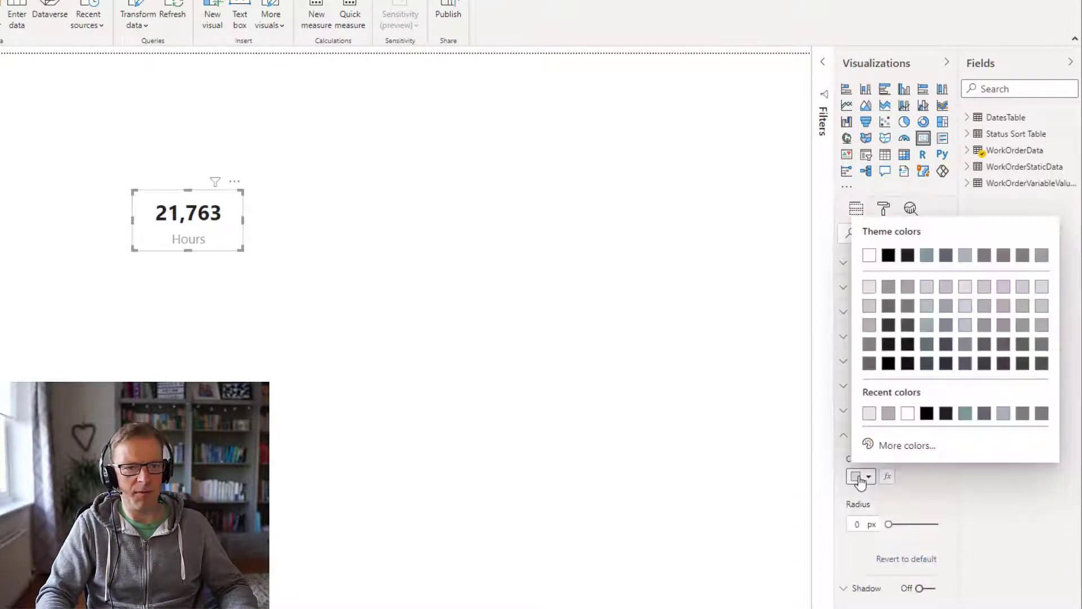
click(888, 255)
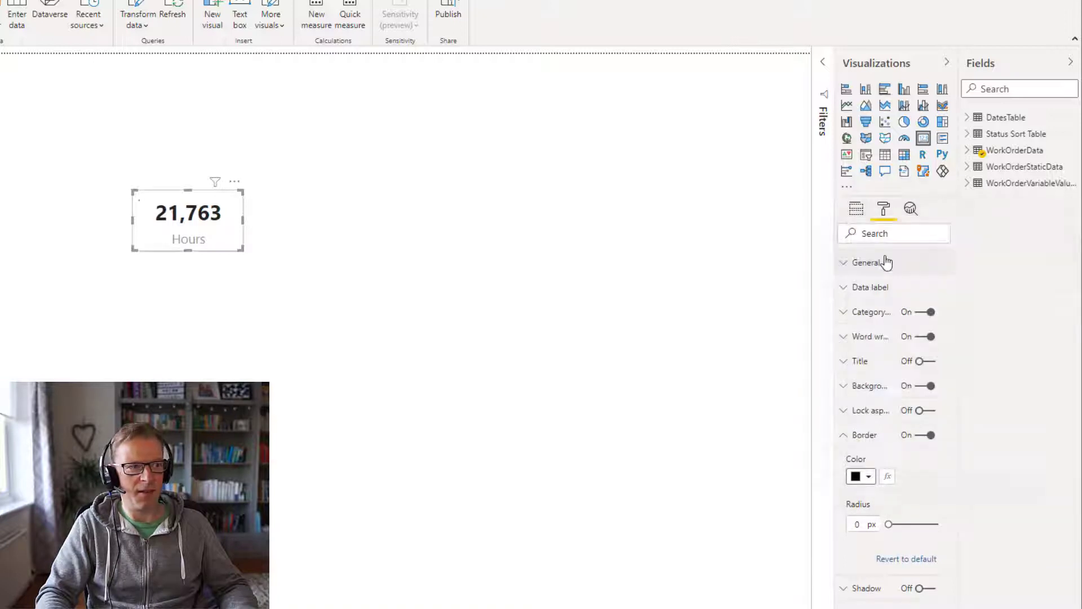
click(529, 250)
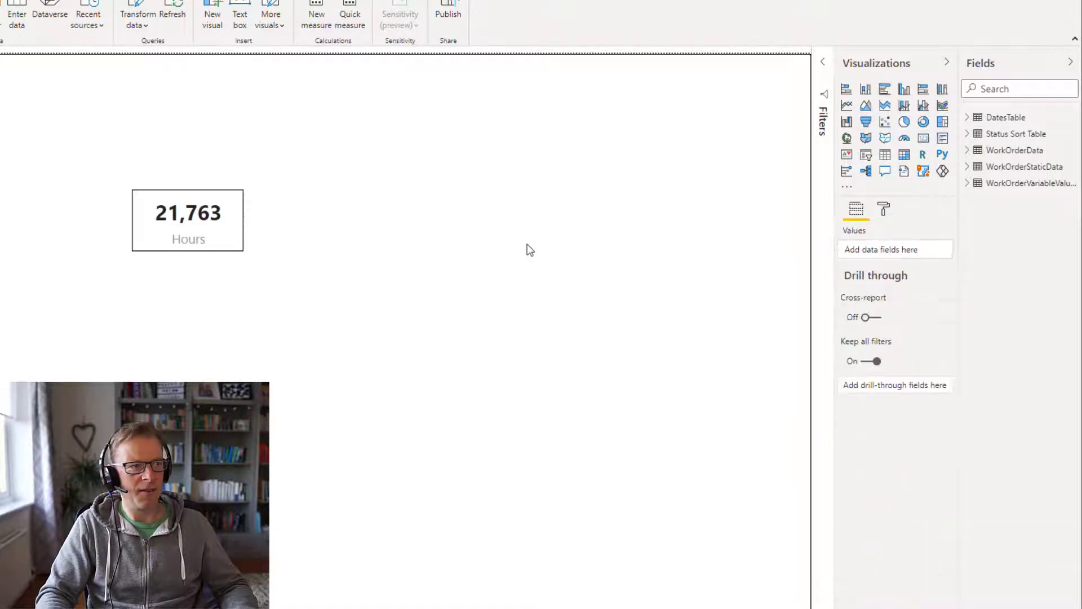
Switch the border back to light grey and round the corners to 11 px.
click(224, 207)
click(884, 209)
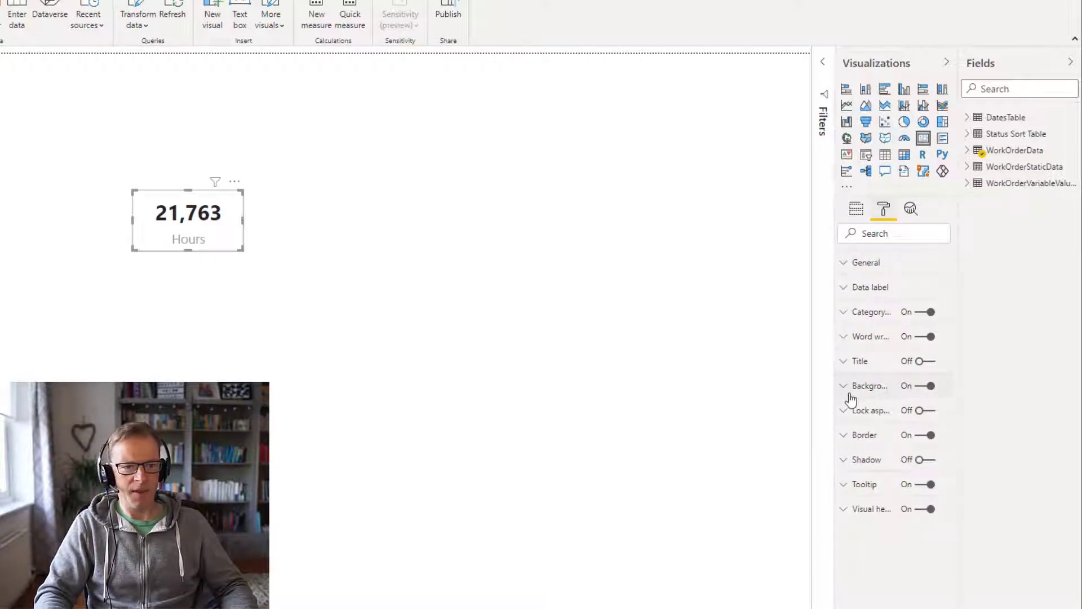
click(847, 435)
click(868, 477)
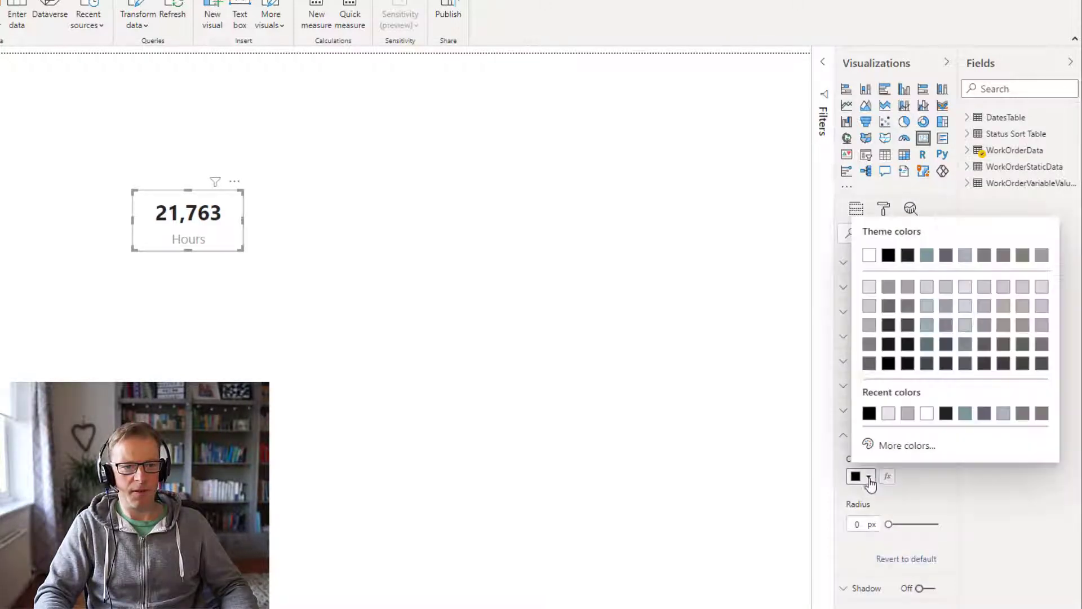
click(869, 286)
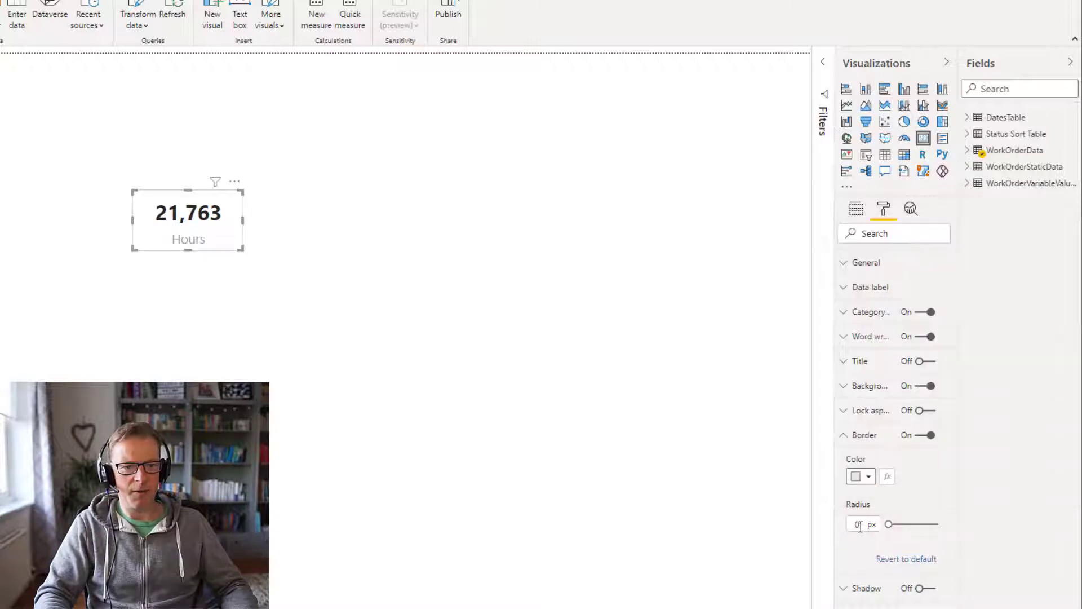
drag(886, 524, 907, 524)
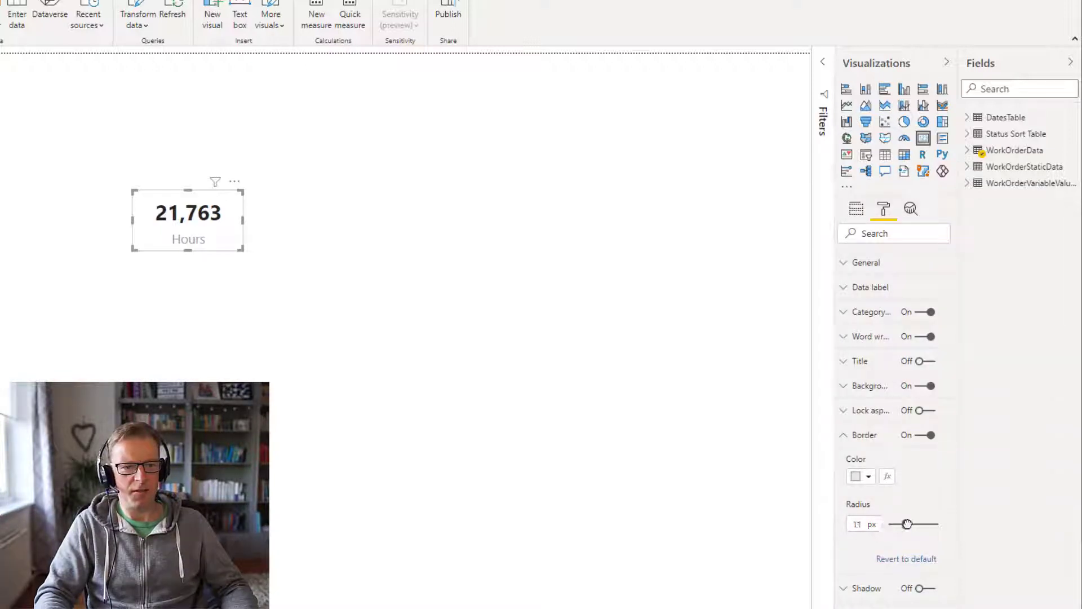
click(547, 355)
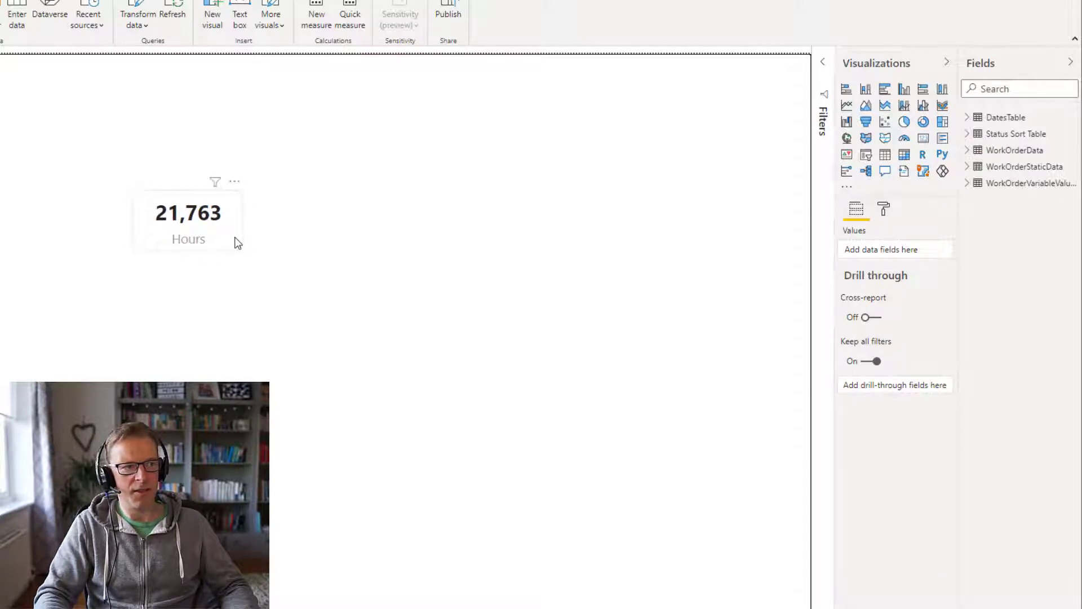
Increase the card's corner radius to 27 px.
click(236, 242)
click(883, 208)
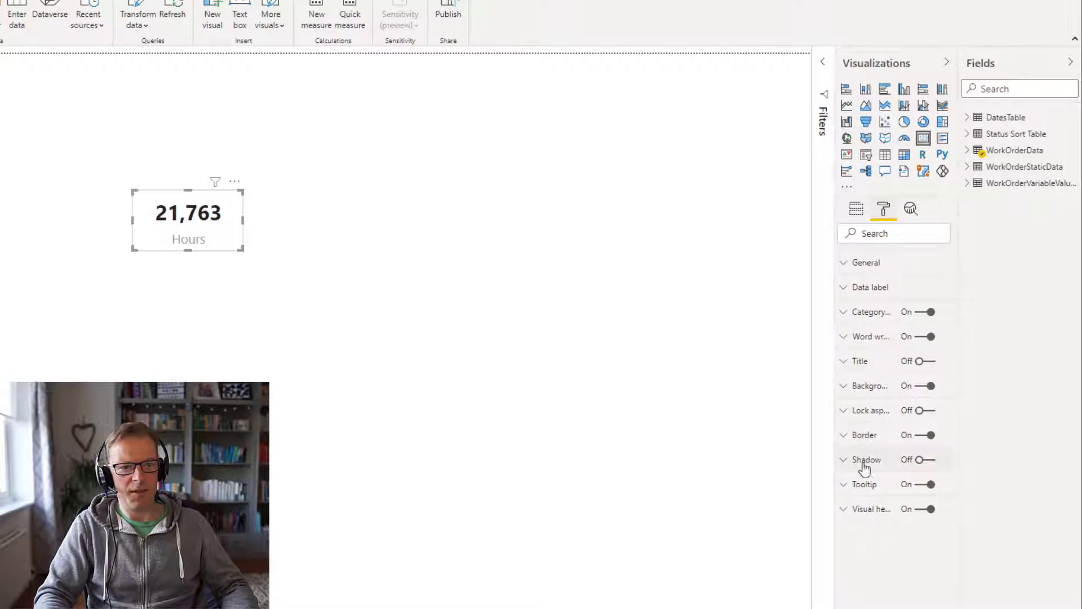
click(858, 439)
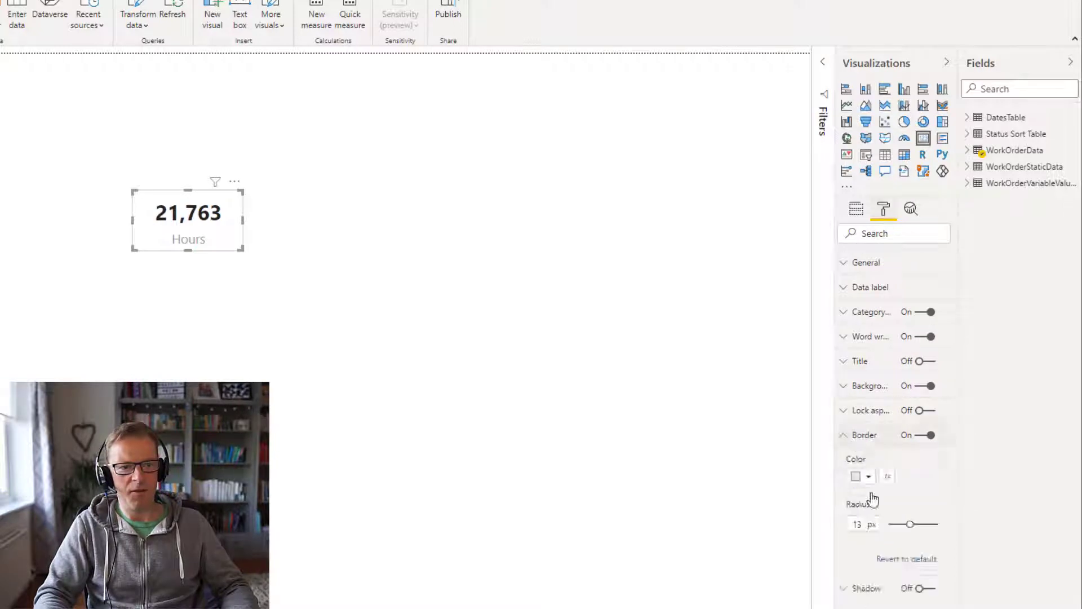
drag(914, 525, 933, 524)
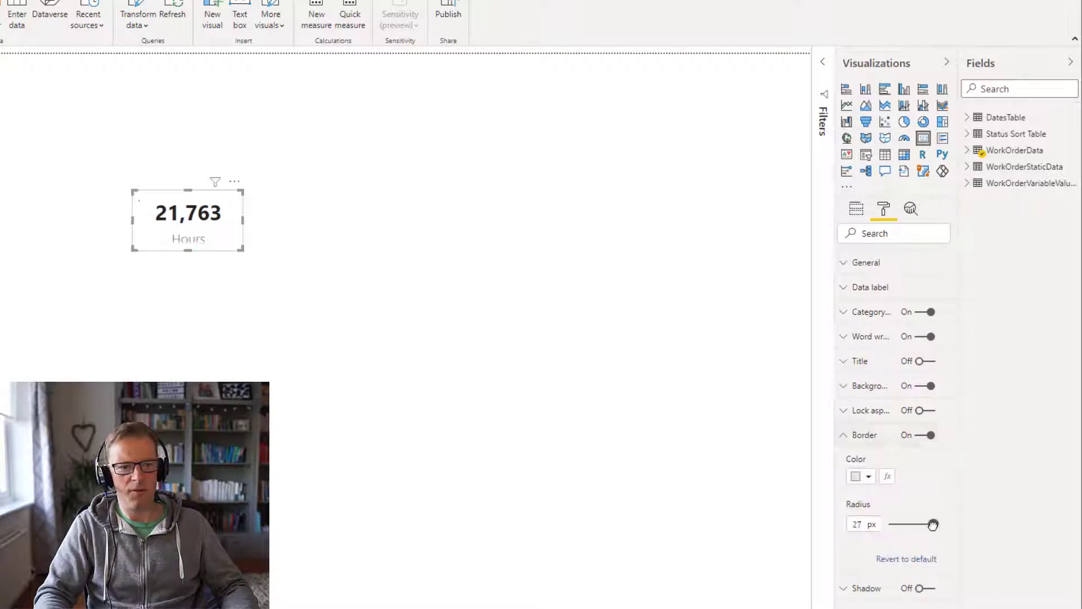
click(314, 294)
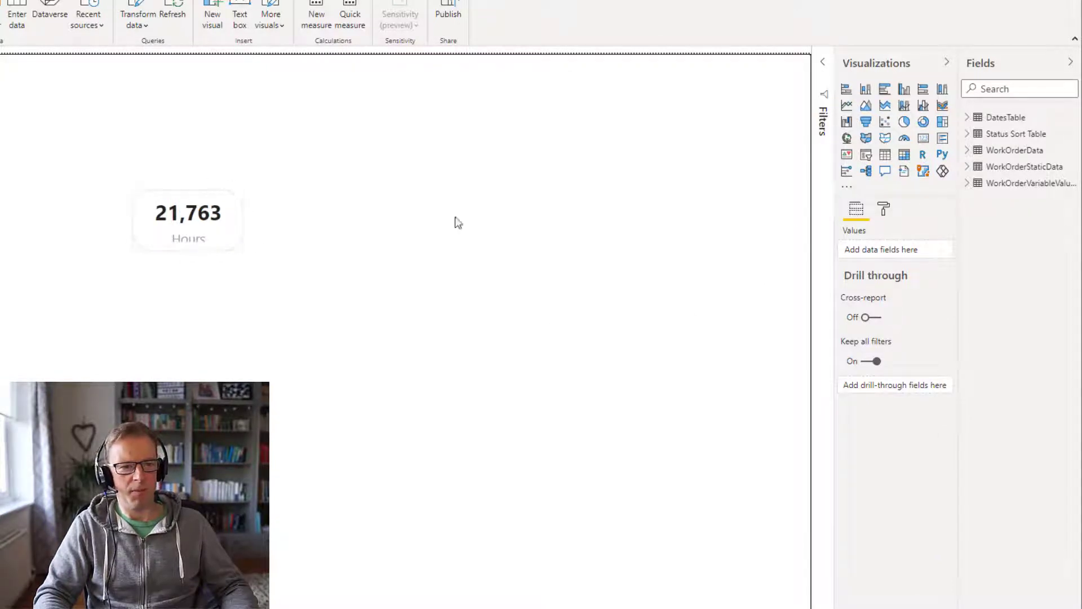
click(227, 236)
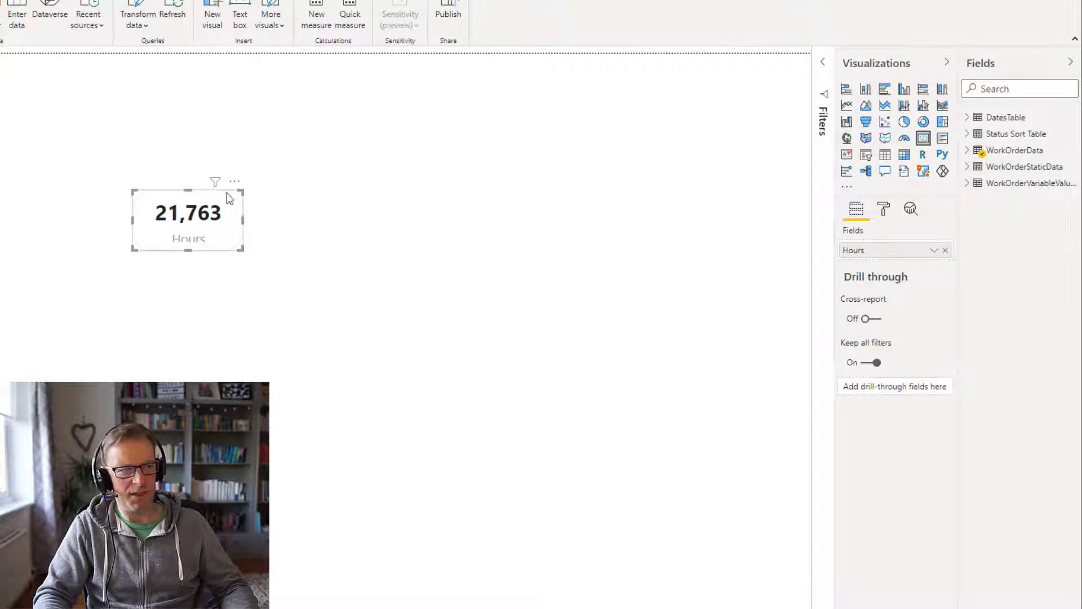
Reduce the Hours card's corner radius to a subtler value and reselect the card.
click(884, 209)
click(862, 435)
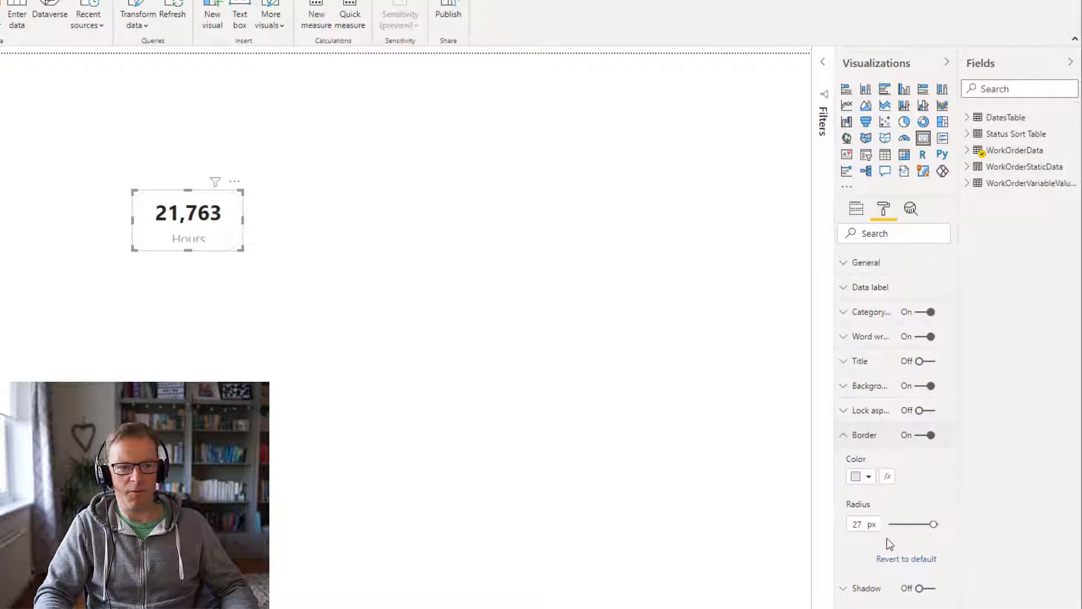
drag(934, 522, 896, 526)
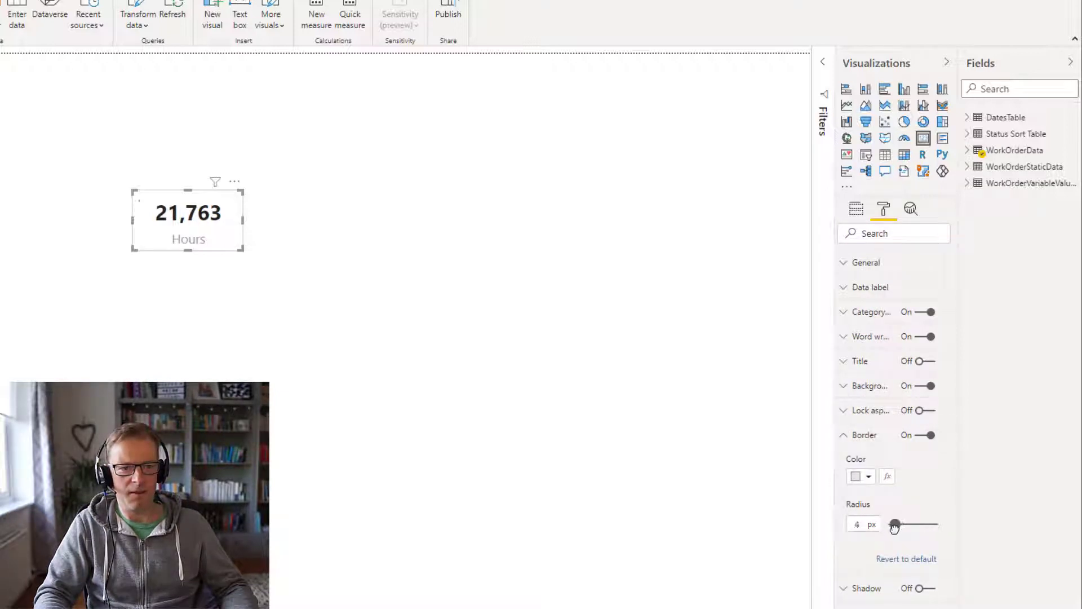
click(388, 347)
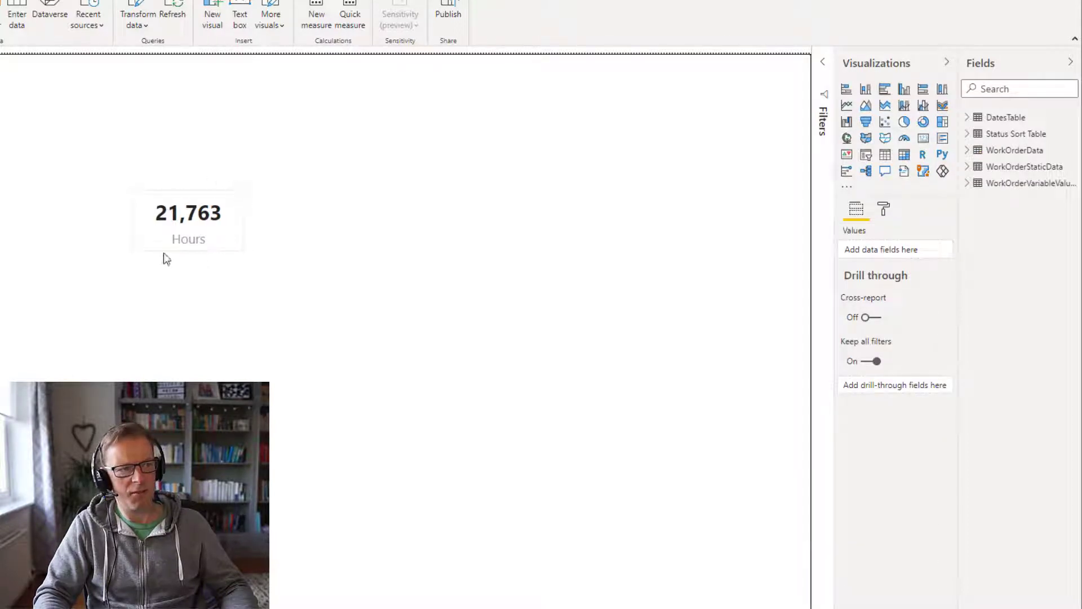
click(162, 220)
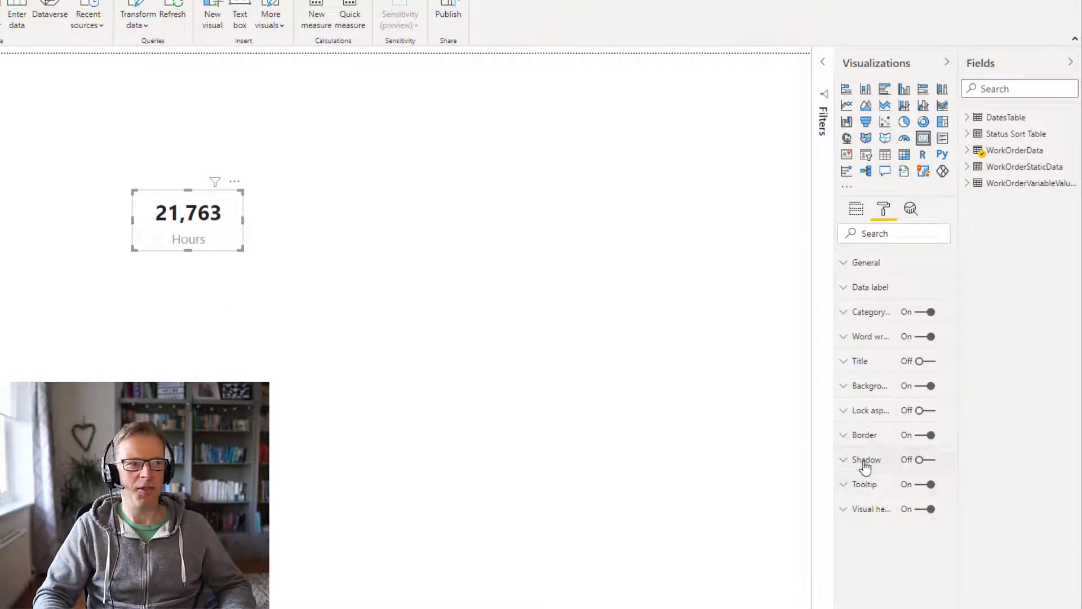
Turn on the Hours card's shadow and move the card slightly up.
click(923, 461)
click(492, 362)
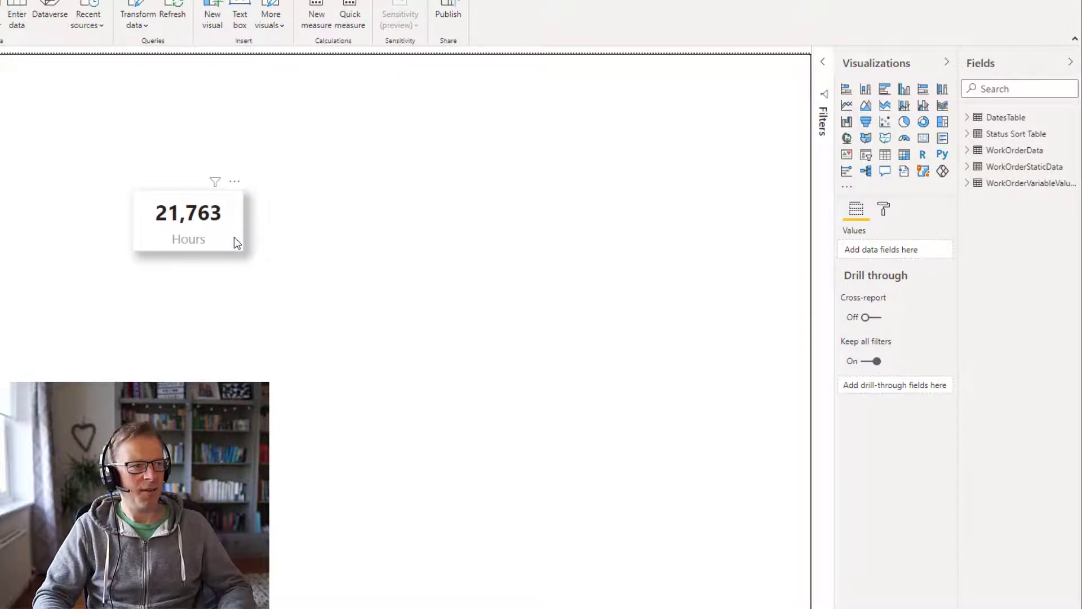
drag(234, 242, 243, 201)
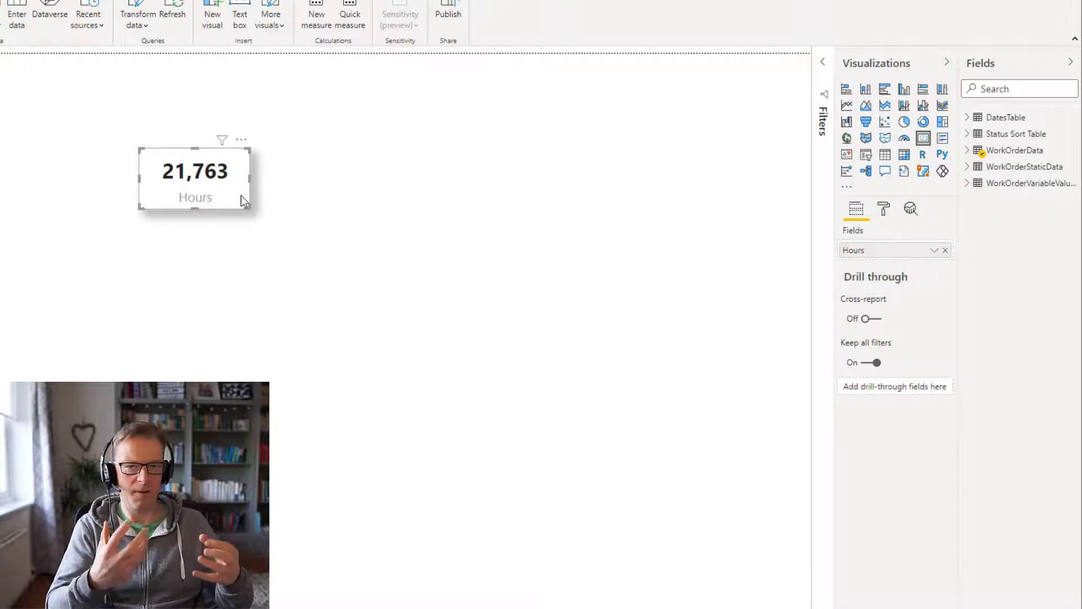
click(349, 186)
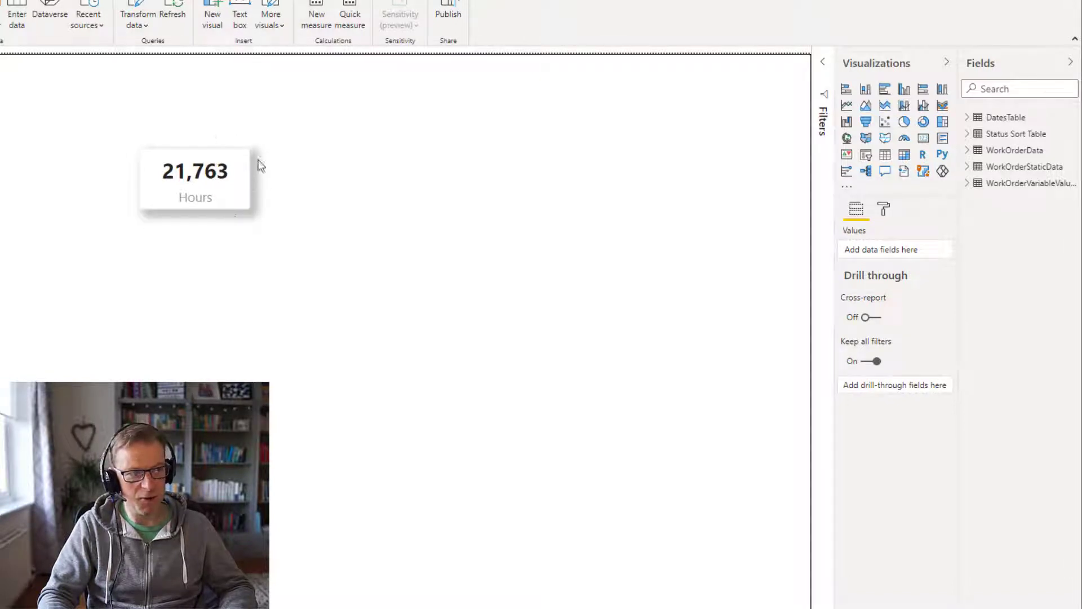
click(237, 184)
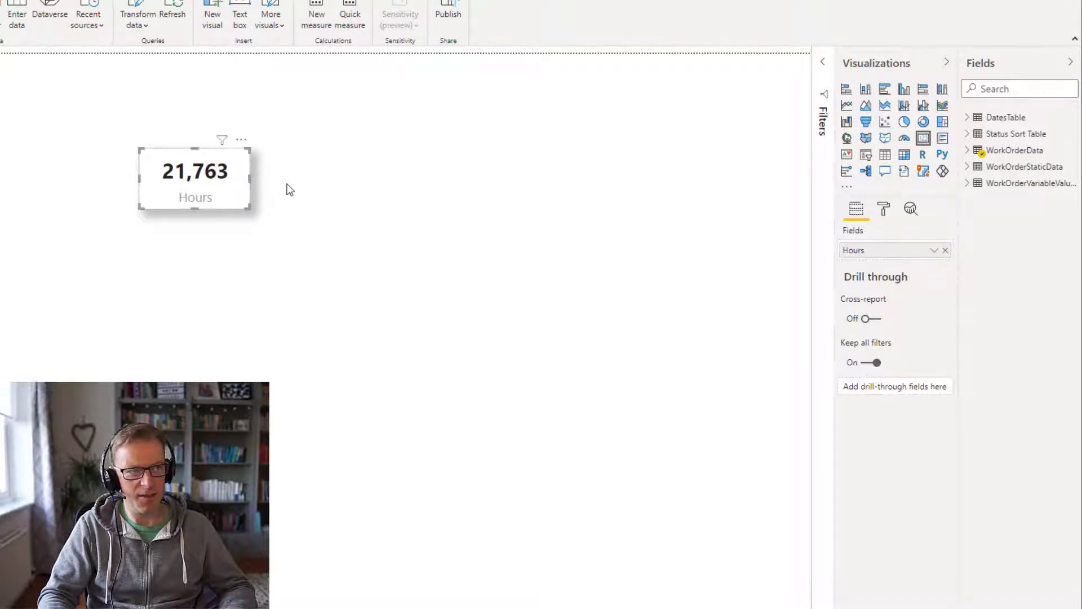
click(885, 210)
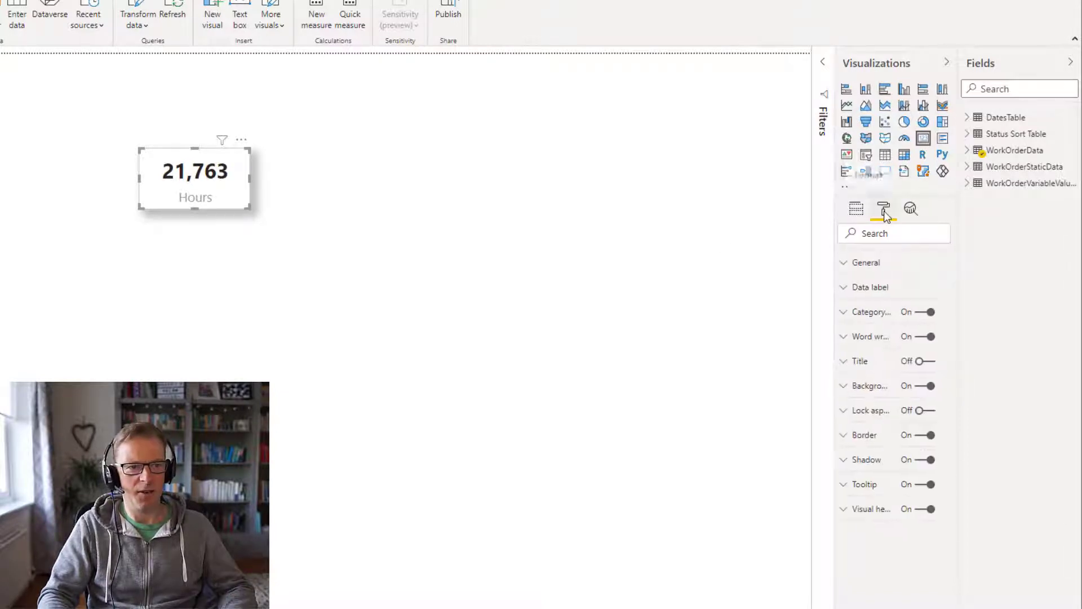
Change the Hours card's shadow colour to light grey.
click(866, 466)
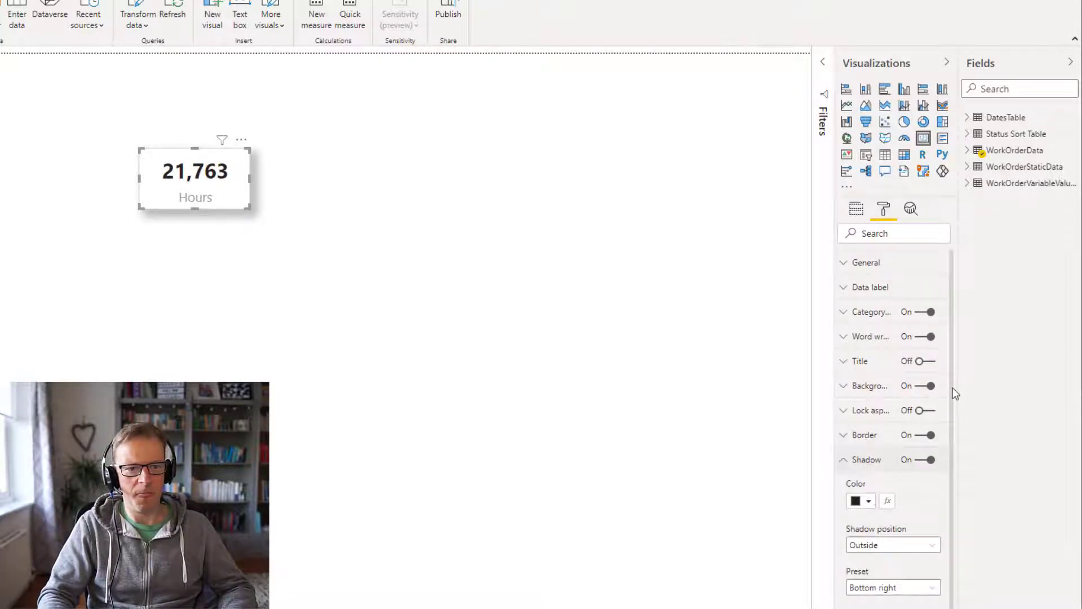
scroll(953, 387, down, 1)
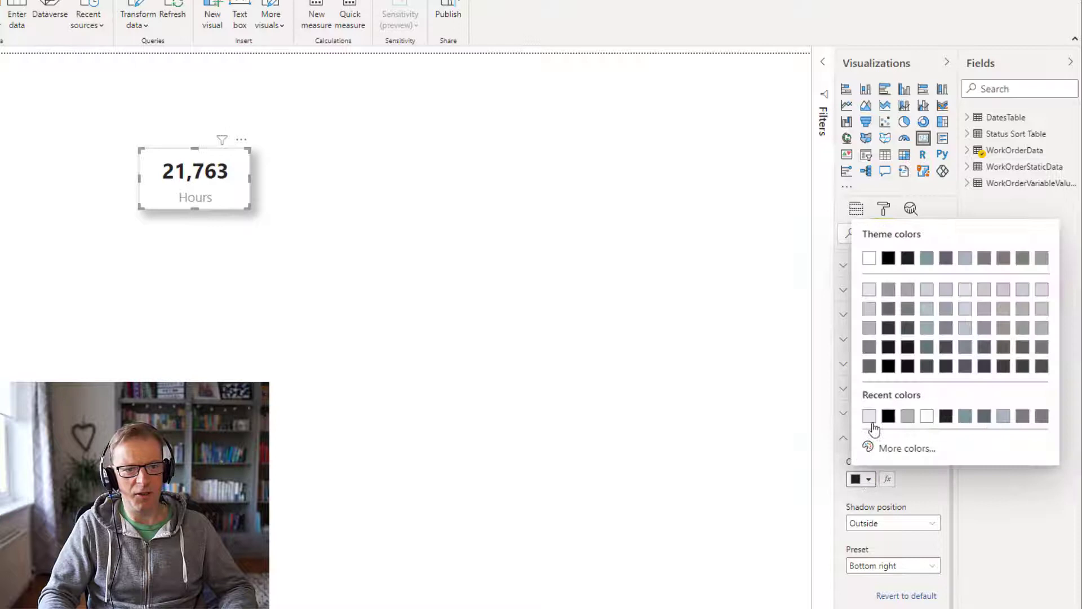
click(869, 290)
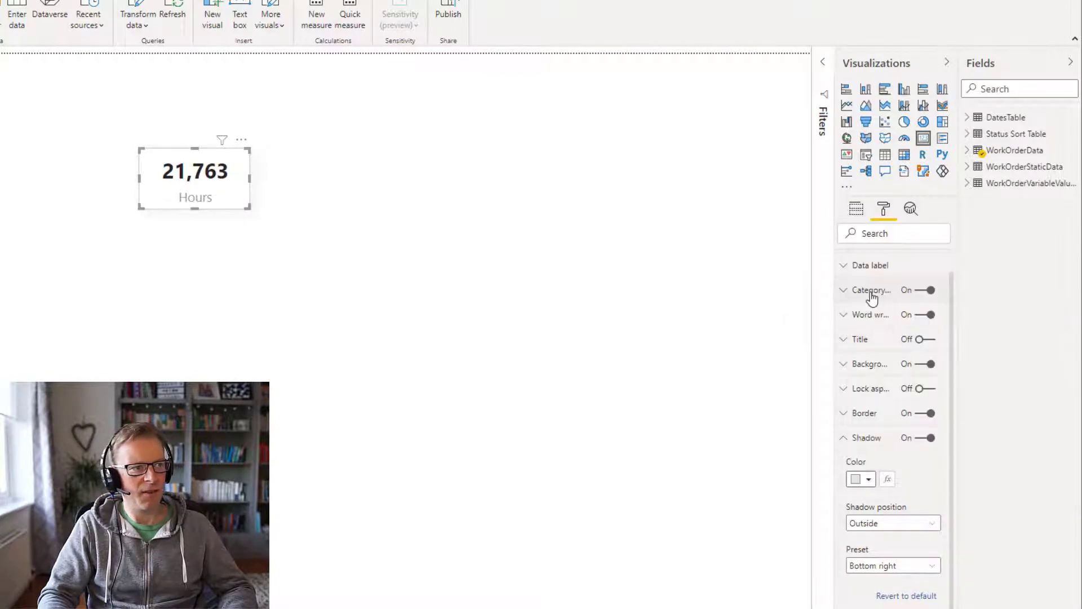
click(303, 255)
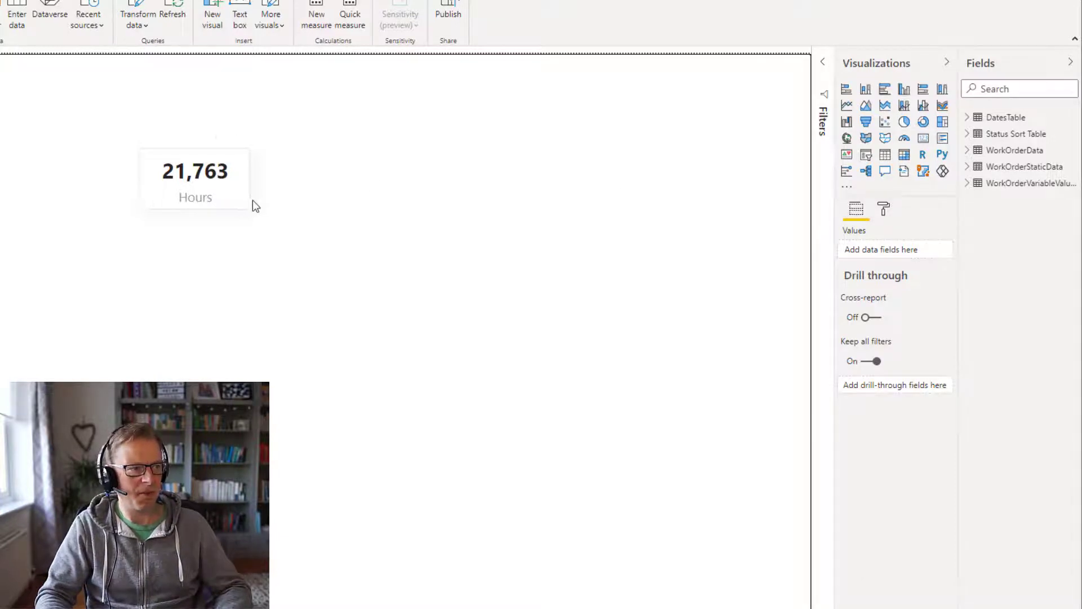
Switch the shadow to a darker grey instead.
click(220, 198)
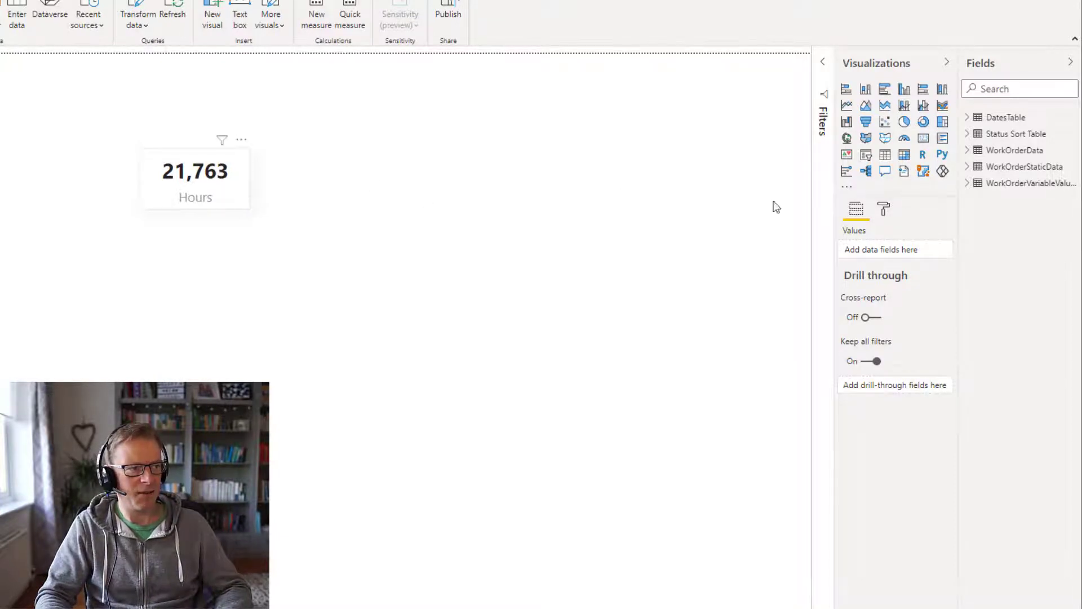
click(885, 210)
click(865, 459)
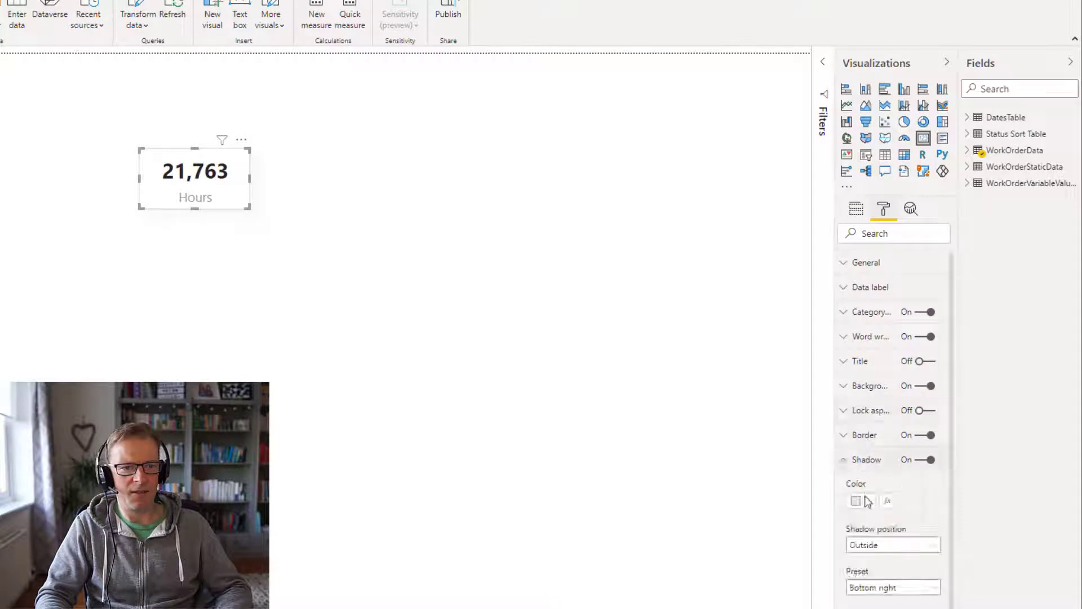
click(869, 502)
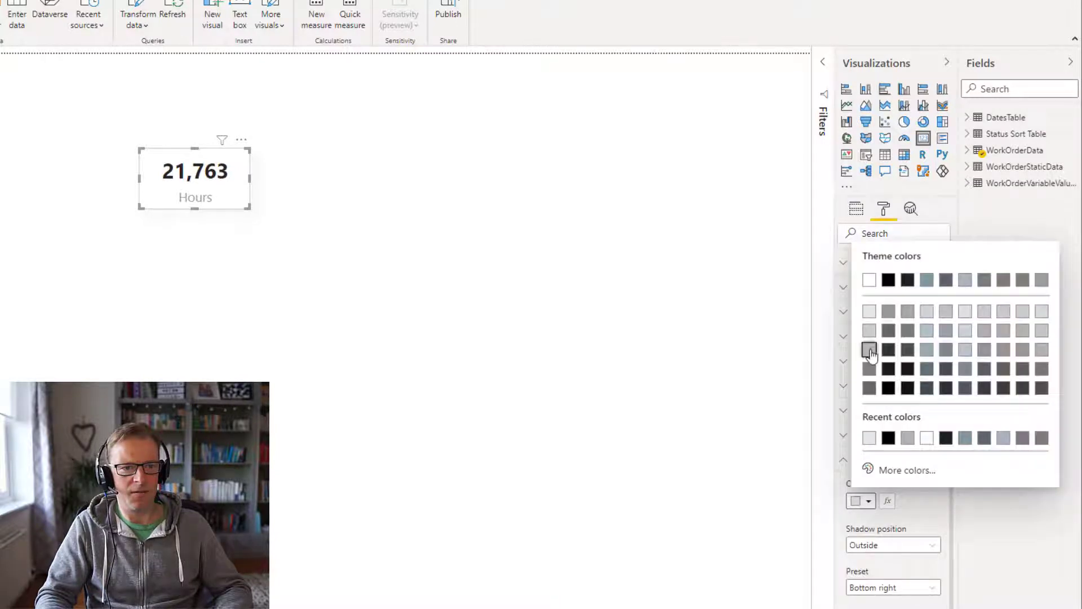
click(870, 351)
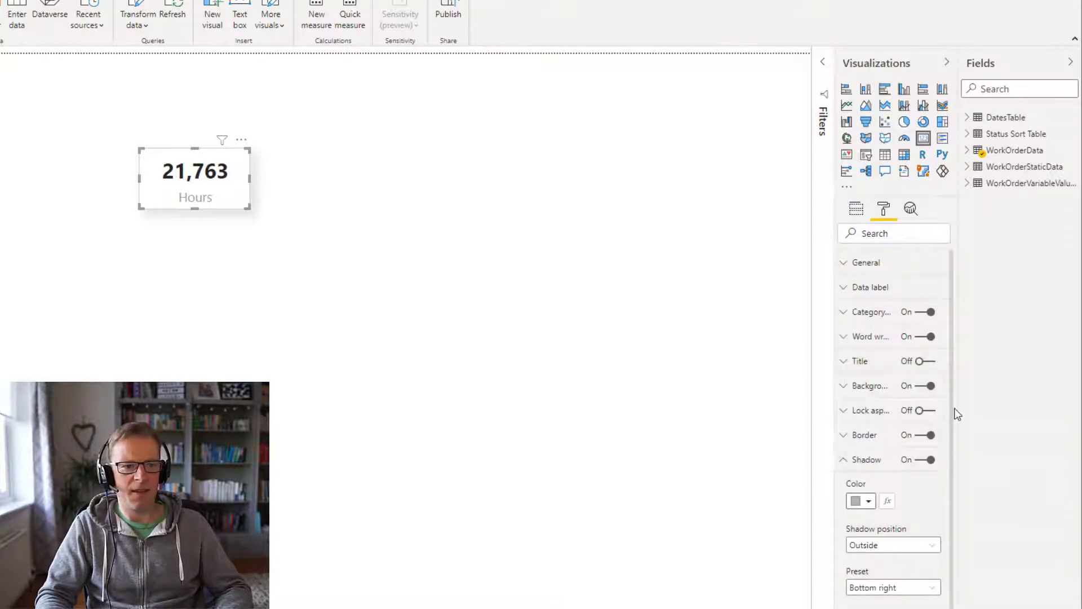
Try the Inside shadow position, return to Outside, and set the preset to Bottom left.
click(875, 546)
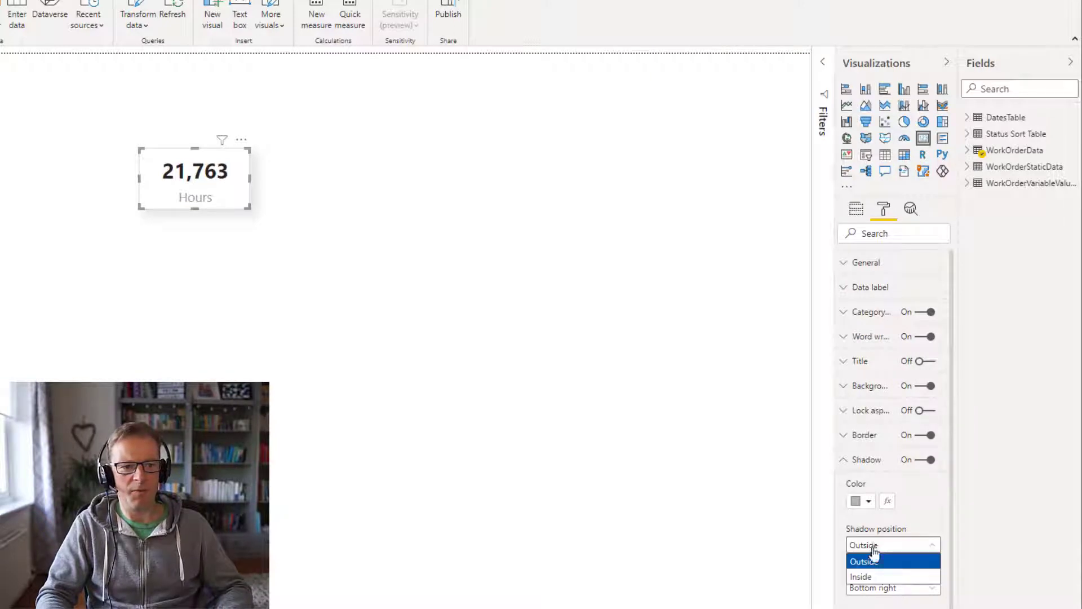
click(872, 575)
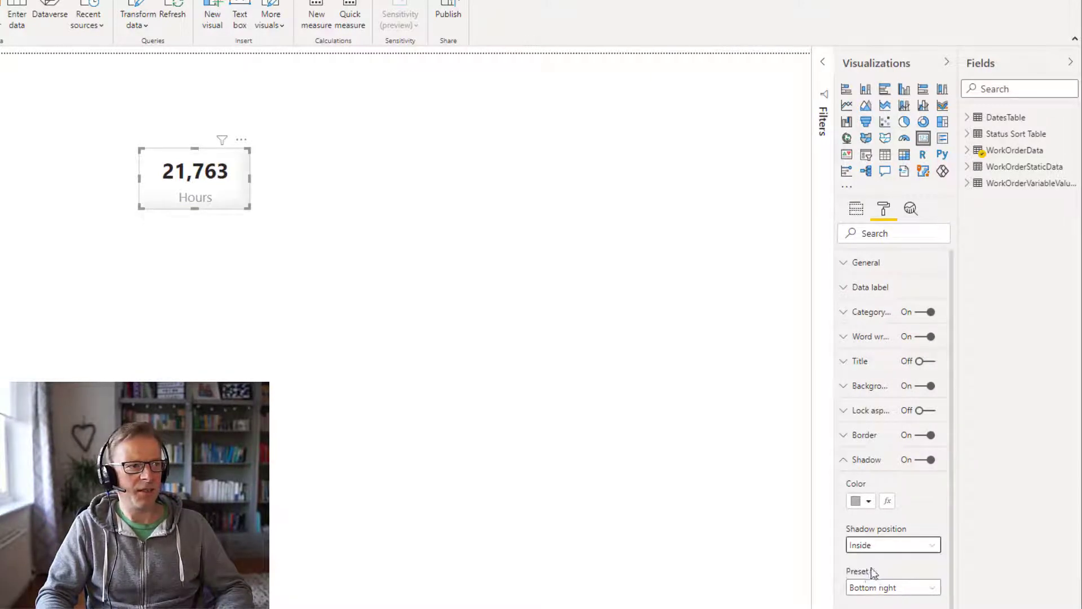
click(880, 547)
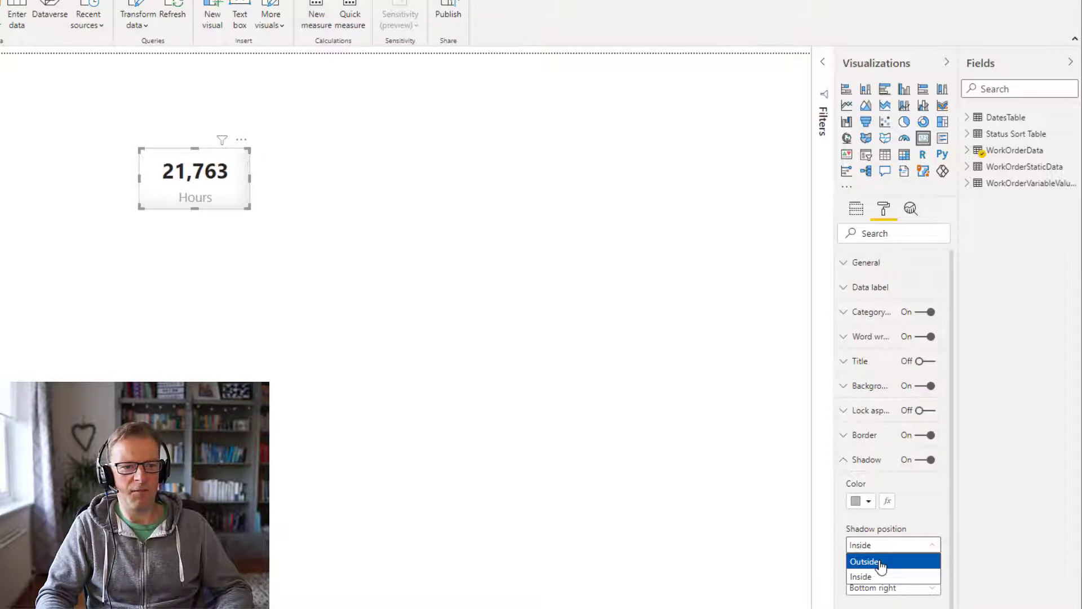
click(881, 563)
click(886, 588)
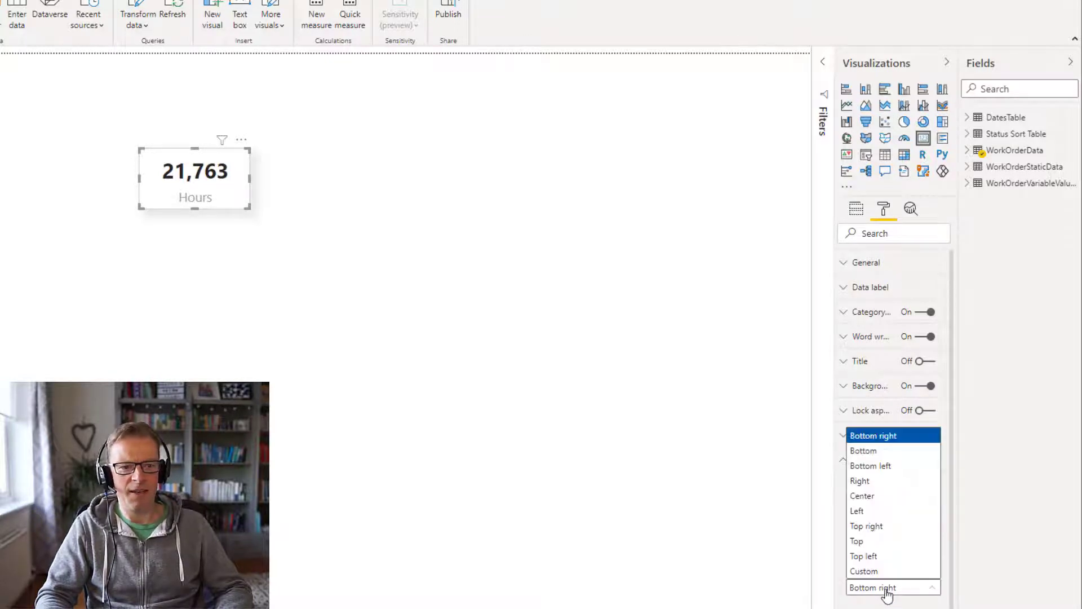
click(905, 468)
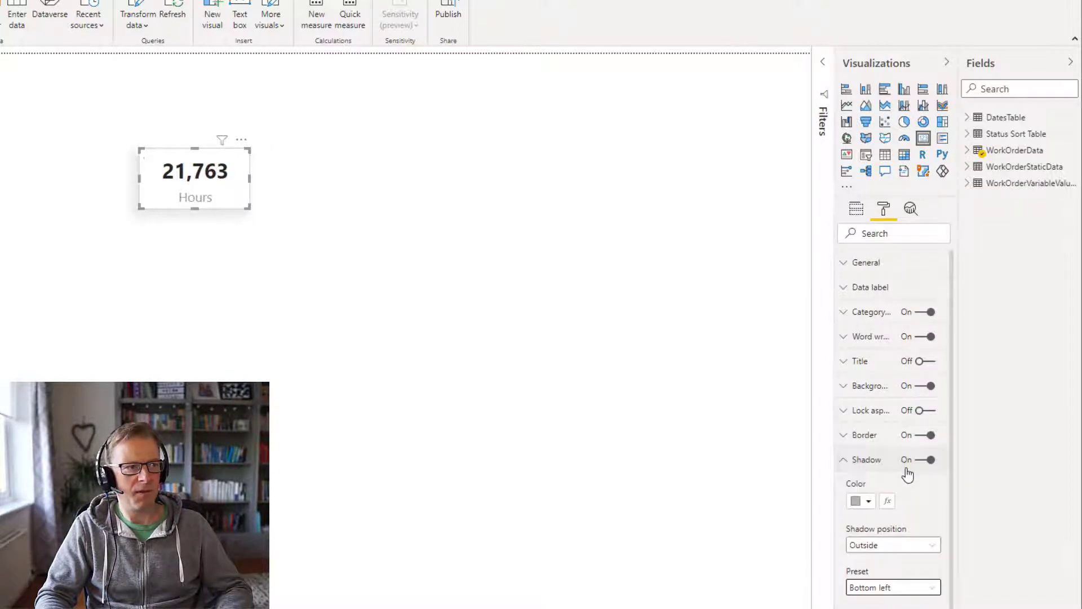
Change the shadow preset to Bottom.
click(885, 547)
click(886, 561)
click(885, 590)
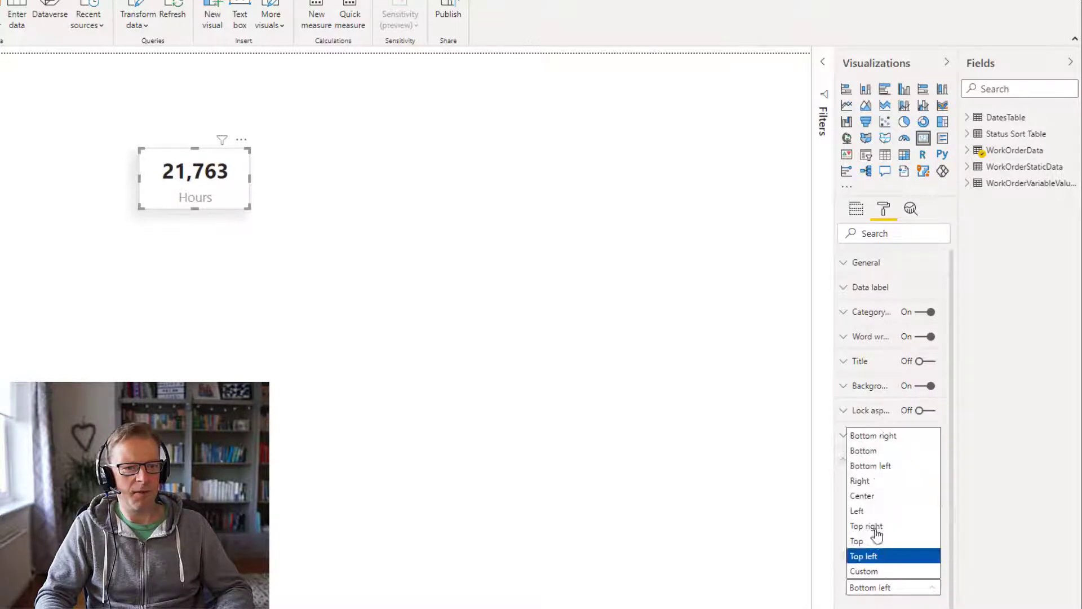
click(879, 451)
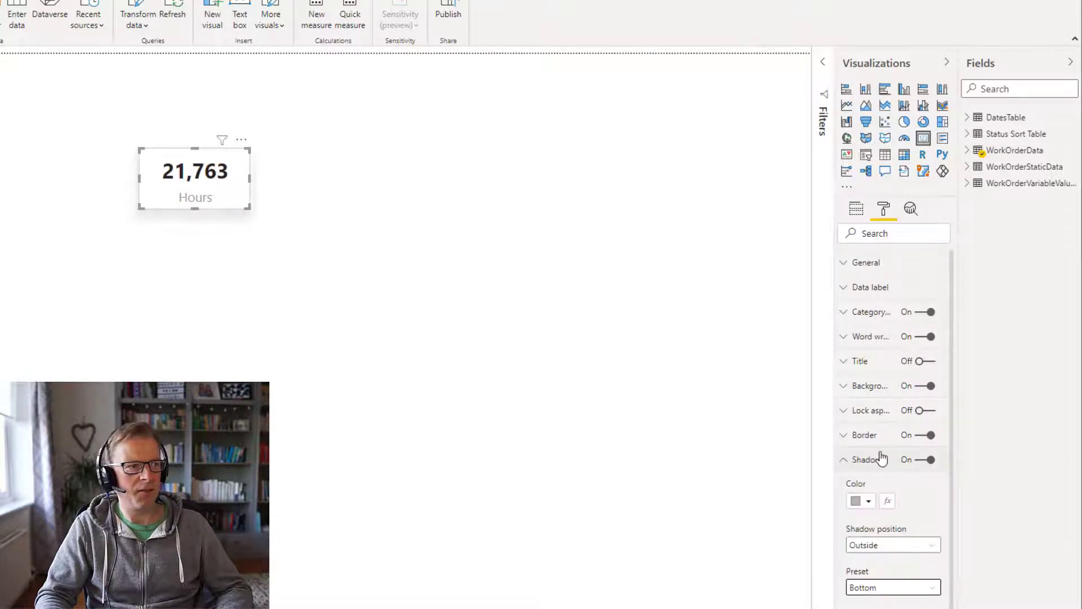
click(148, 226)
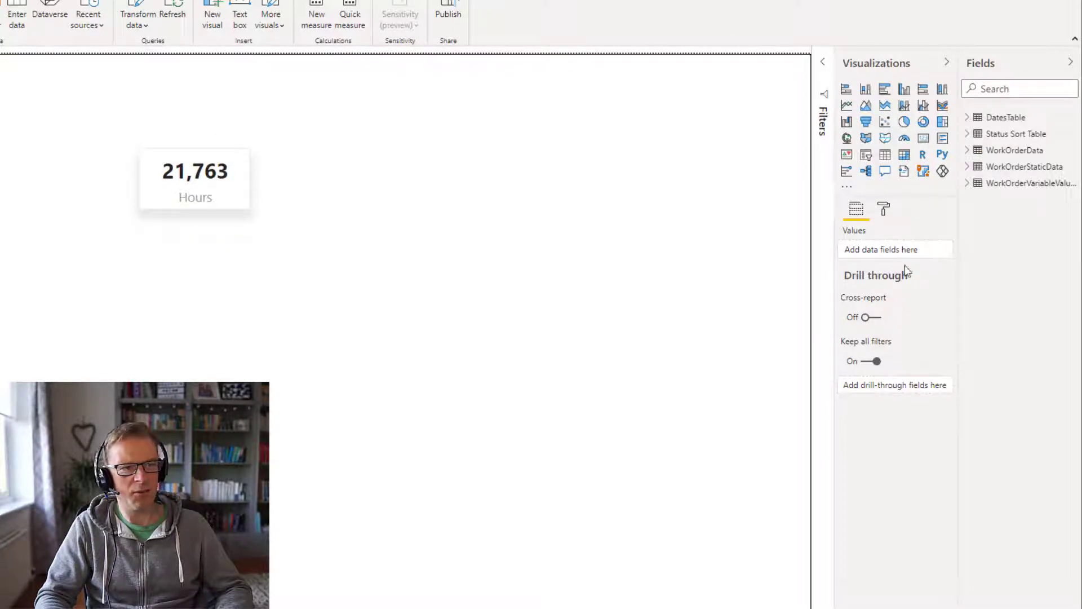
Switch the Hours card's shadow preset to Custom, try a larger shadow size, and preview it.
click(242, 188)
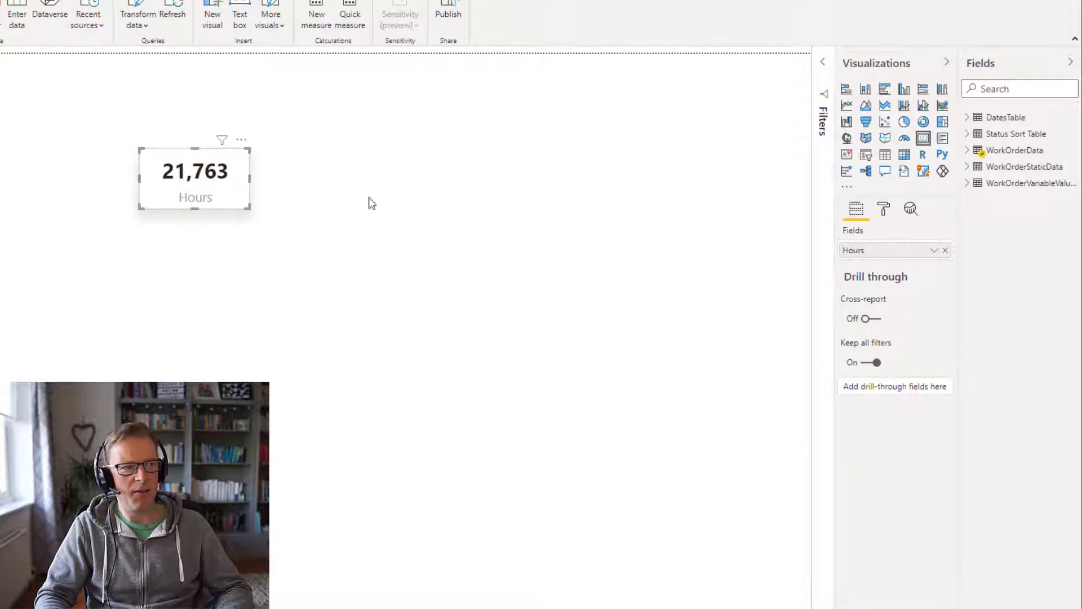
click(884, 210)
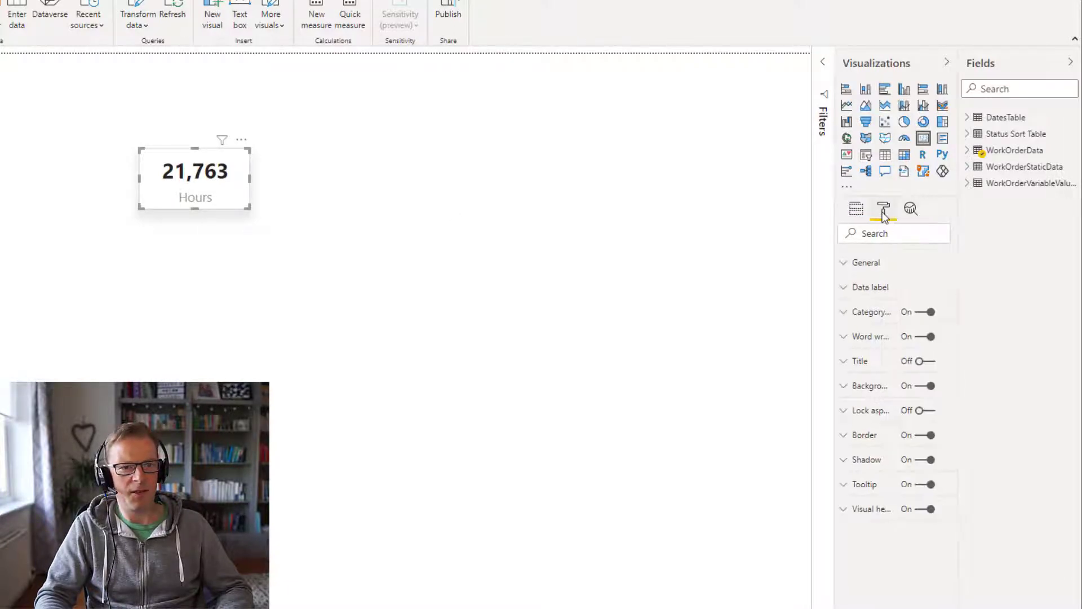
click(863, 437)
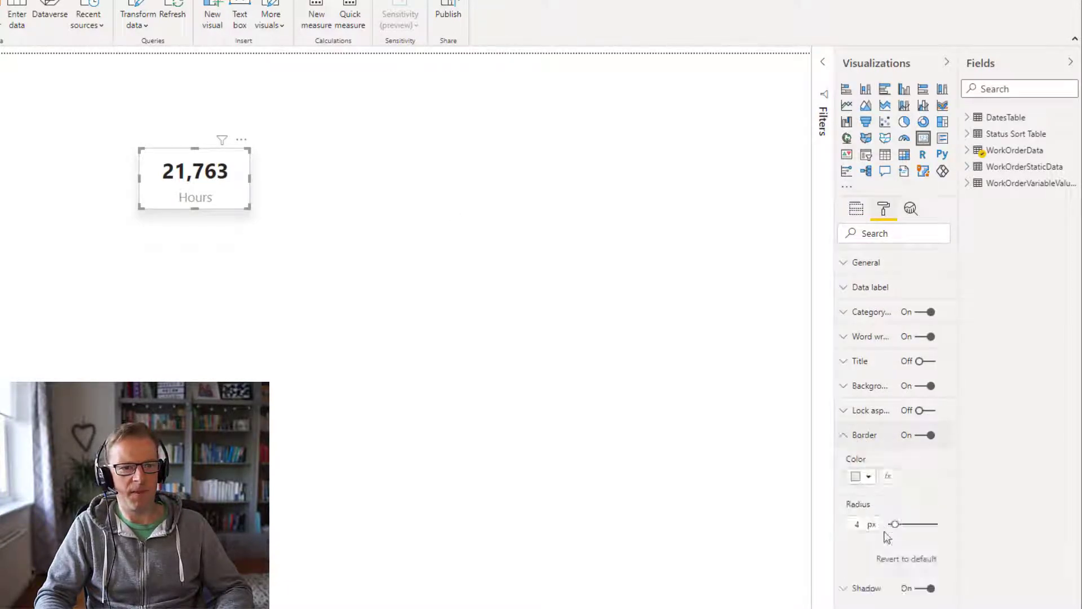
click(841, 439)
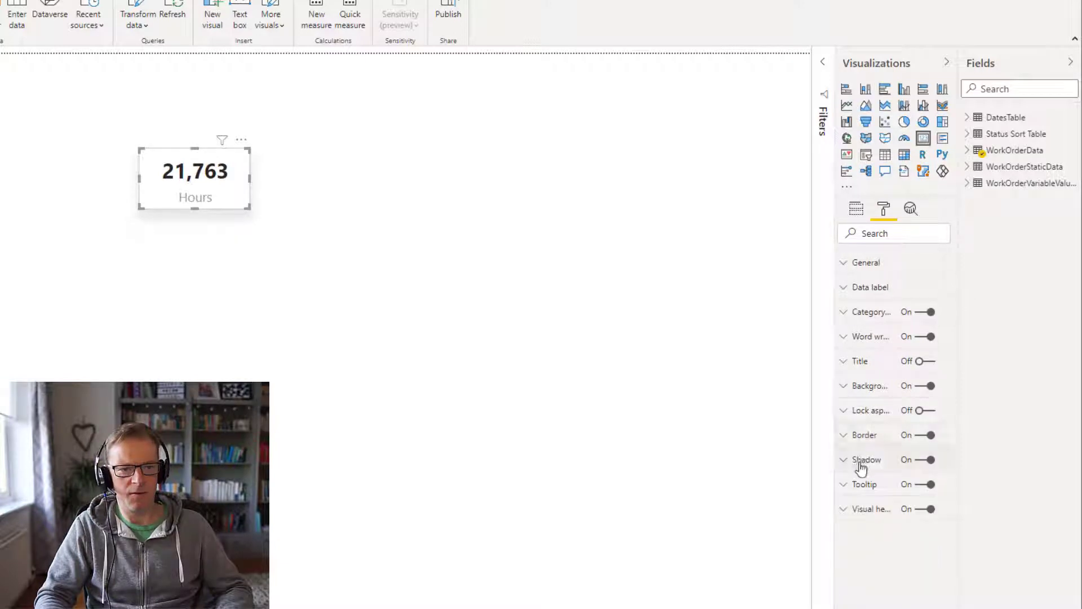
click(863, 461)
click(871, 591)
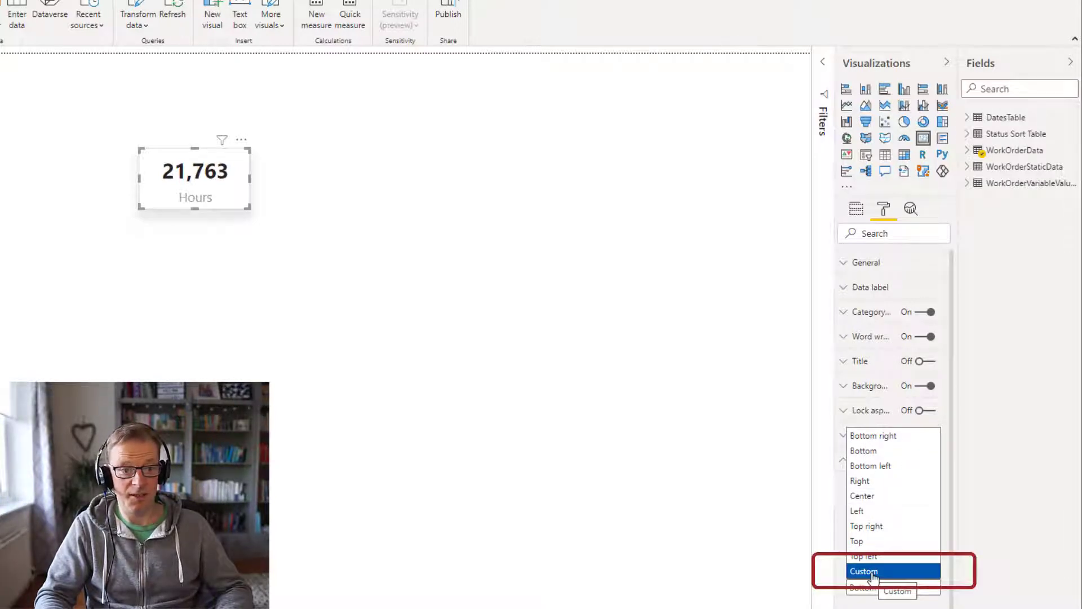
click(872, 573)
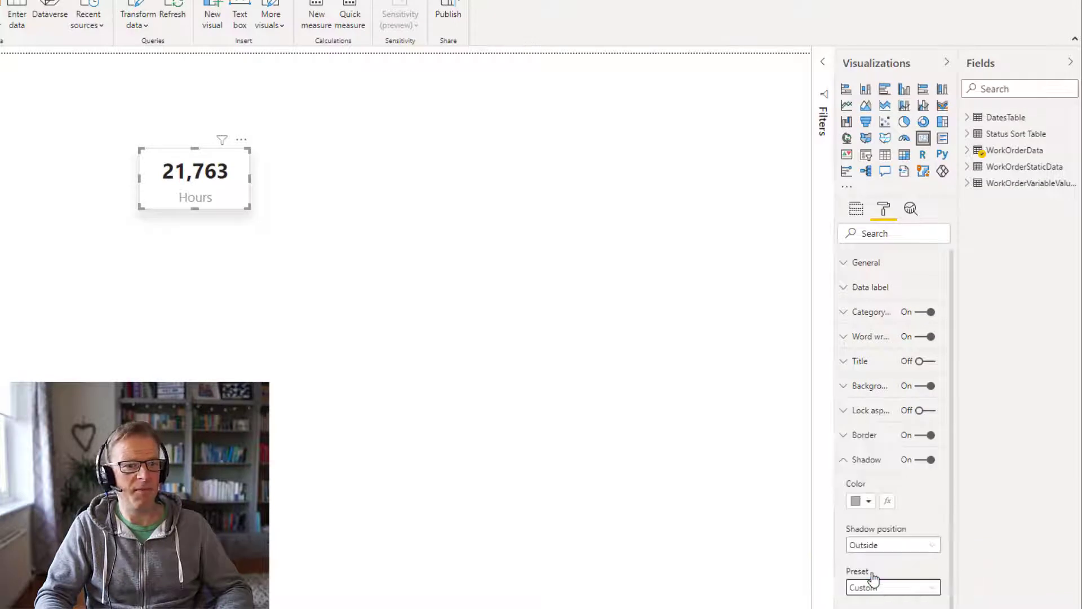
drag(955, 435, 957, 598)
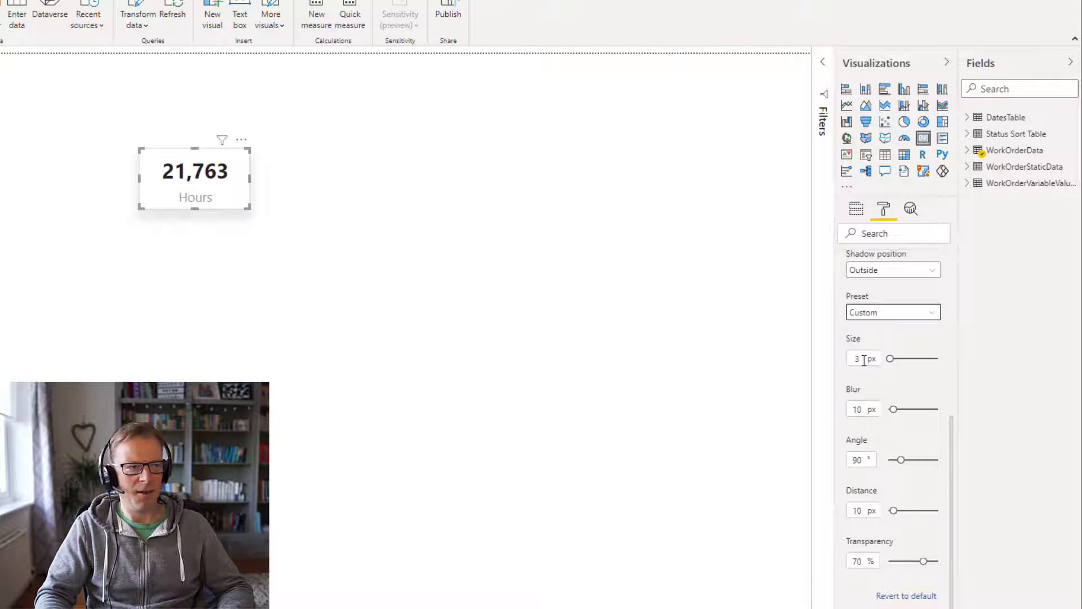
mouse_move(890, 359)
mouse_down()
mouse_move(929, 362)
mouse_move(889, 364)
mouse_up()
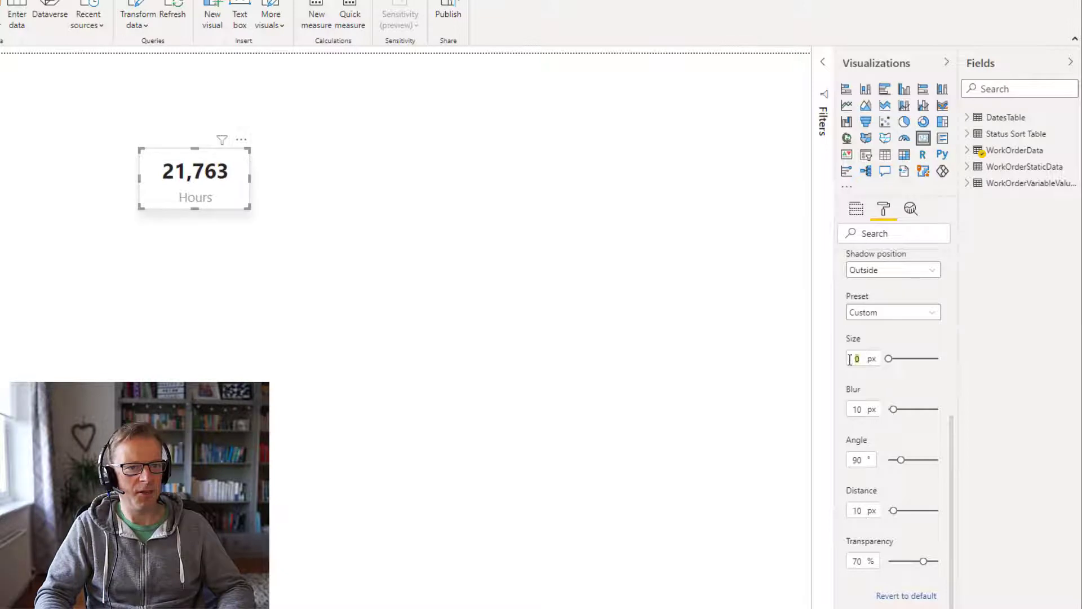
click(393, 242)
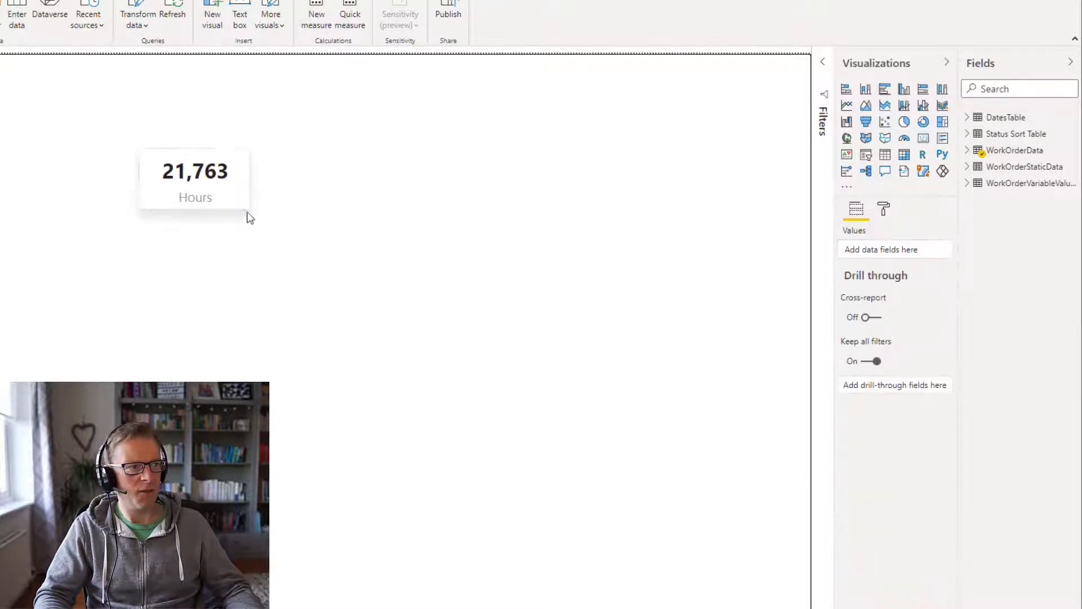
Set the Hours card's shadow distance to 1 px and transparency to 80%, then preview.
click(181, 201)
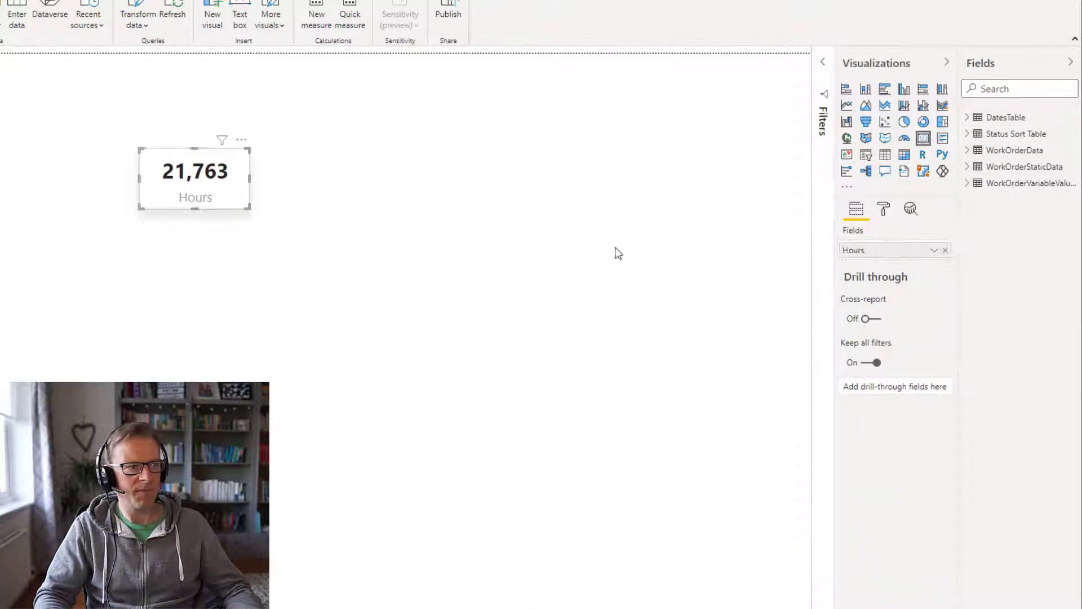
click(884, 210)
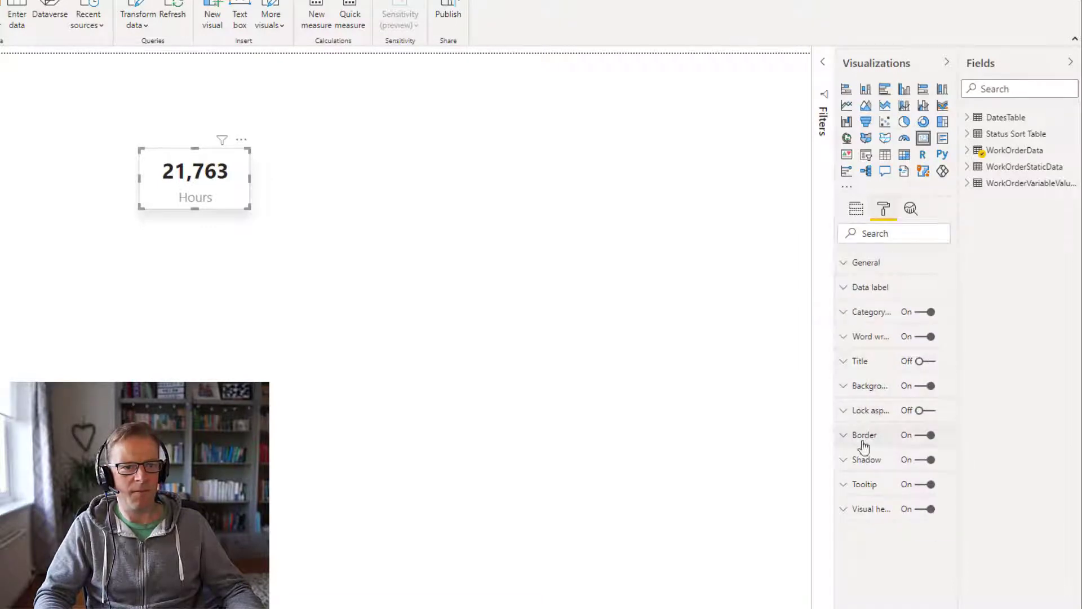
click(862, 459)
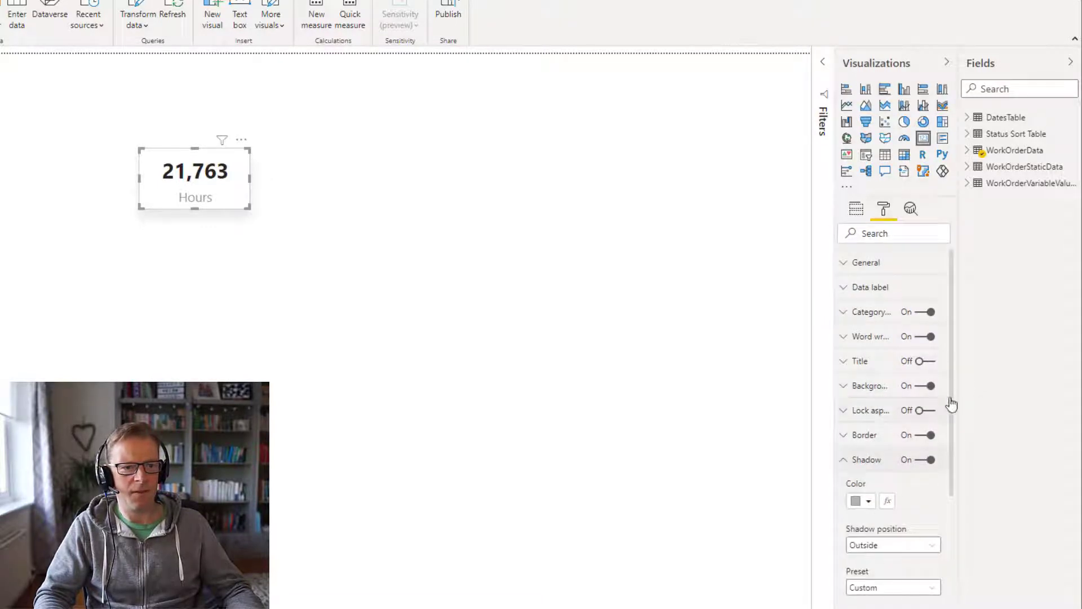
drag(949, 397, 962, 592)
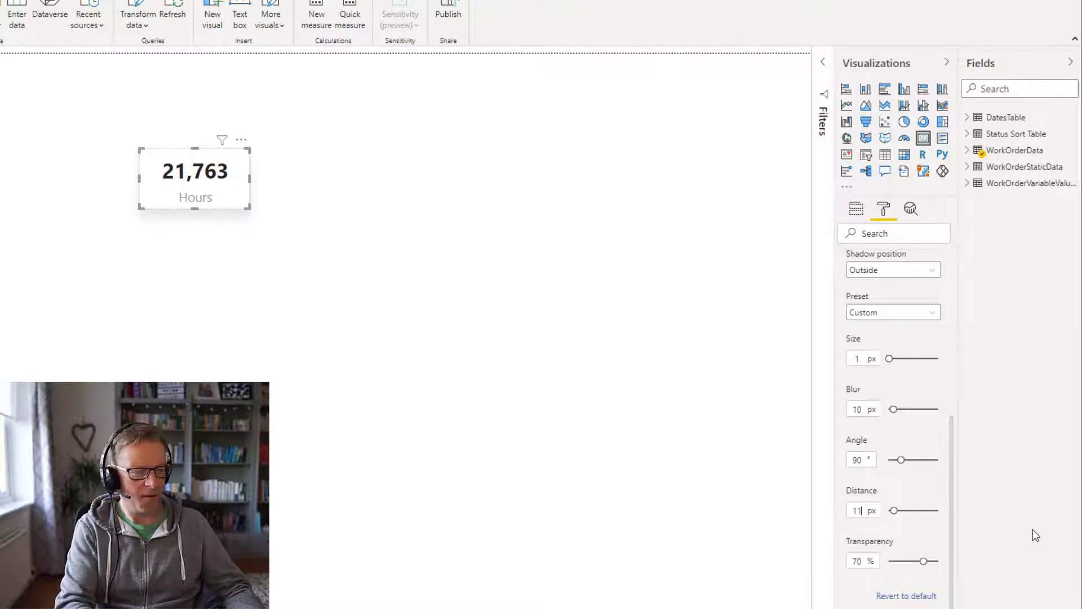
key(Return)
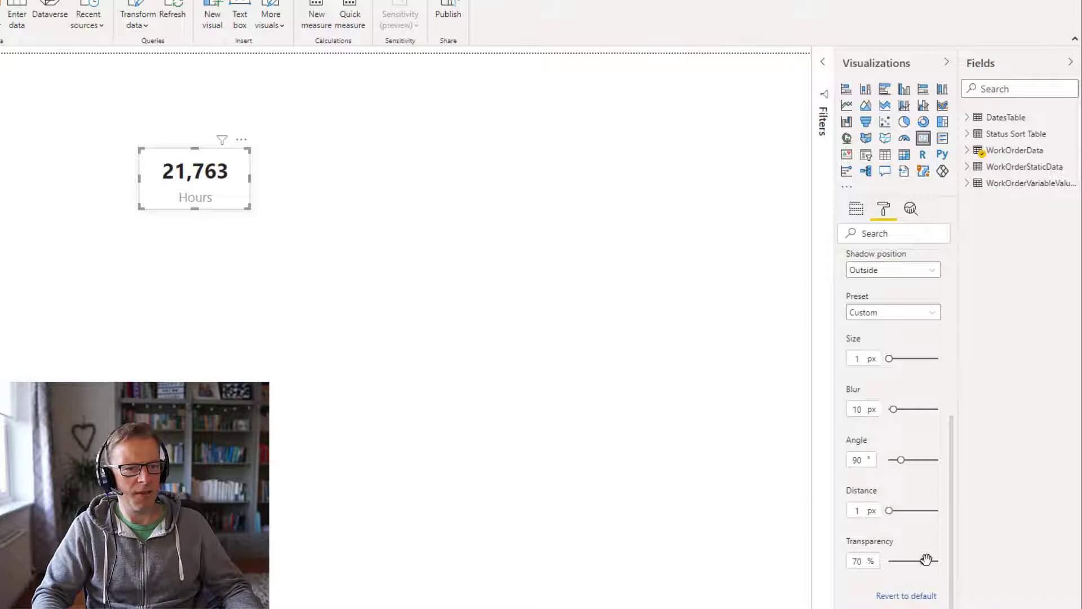
drag(927, 560, 932, 562)
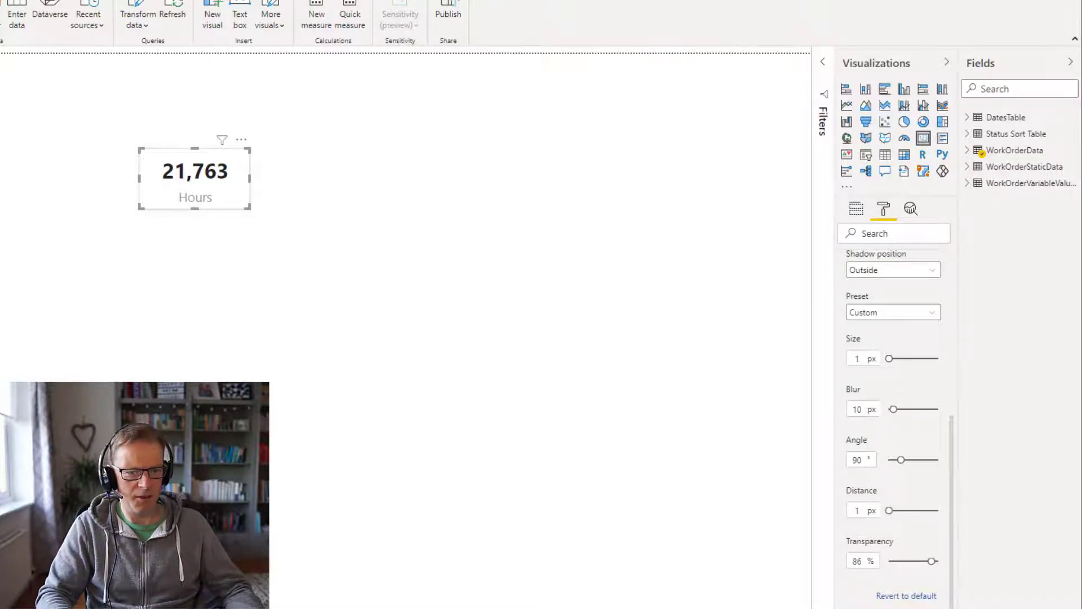
click(856, 561)
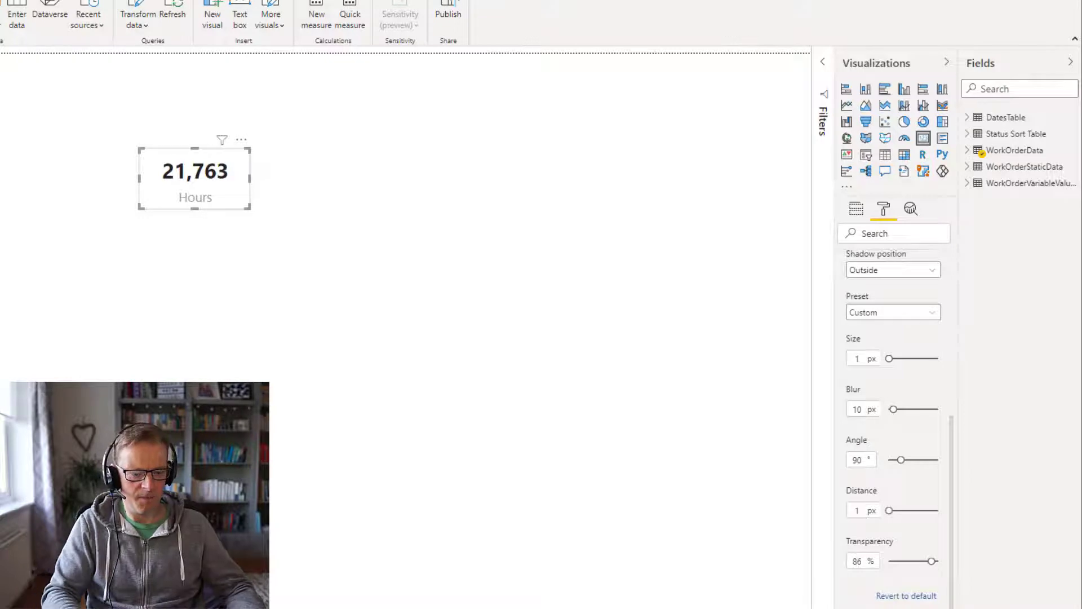
key(BackSpace)
text(0)
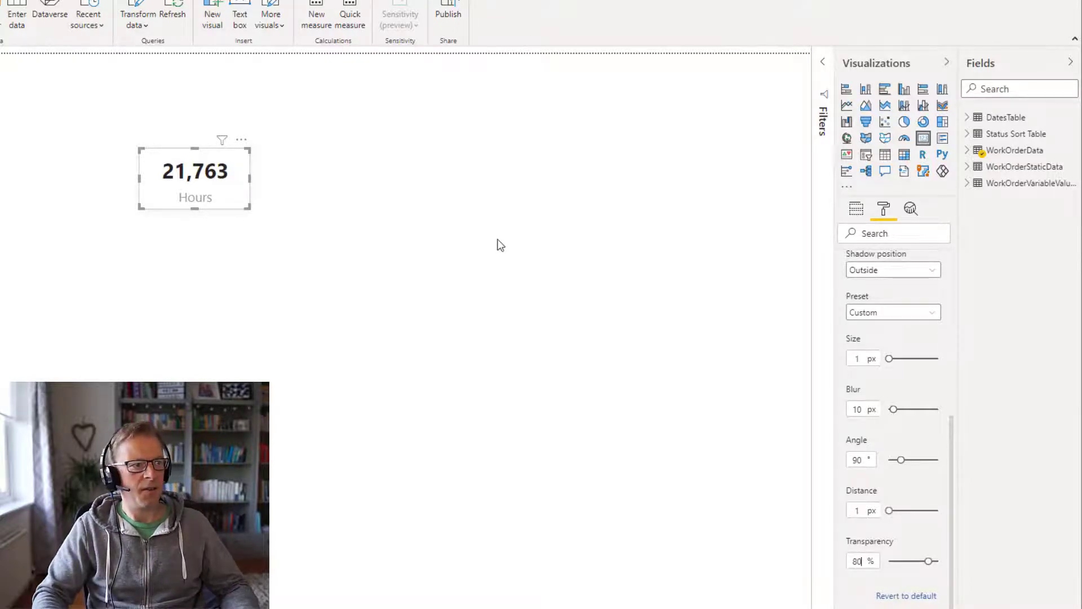
click(334, 246)
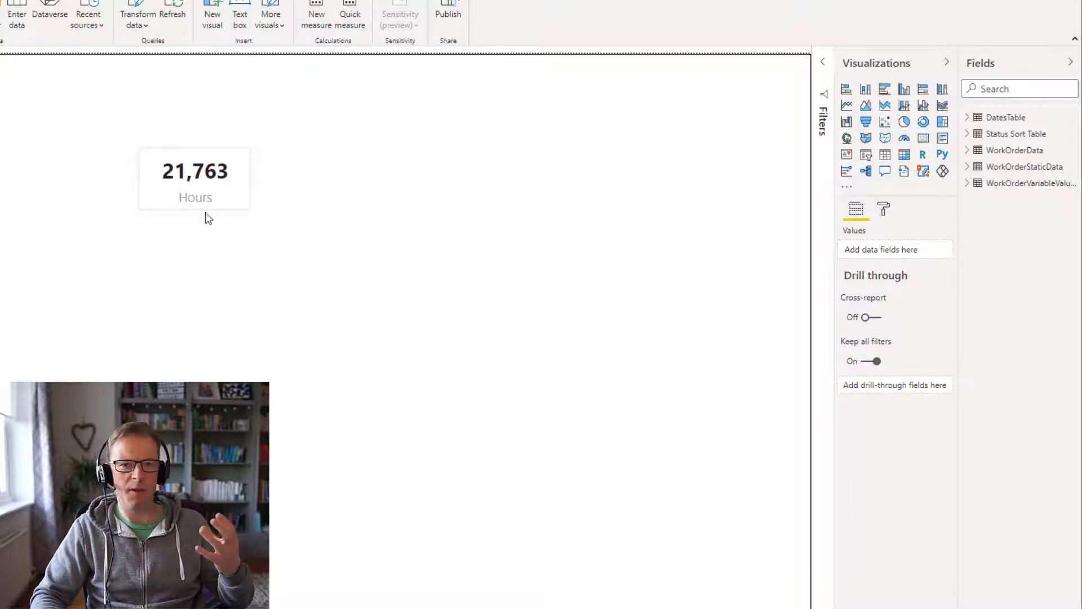
Compare the restyled Hours card deselected, then select it as the Format painter source.
click(246, 185)
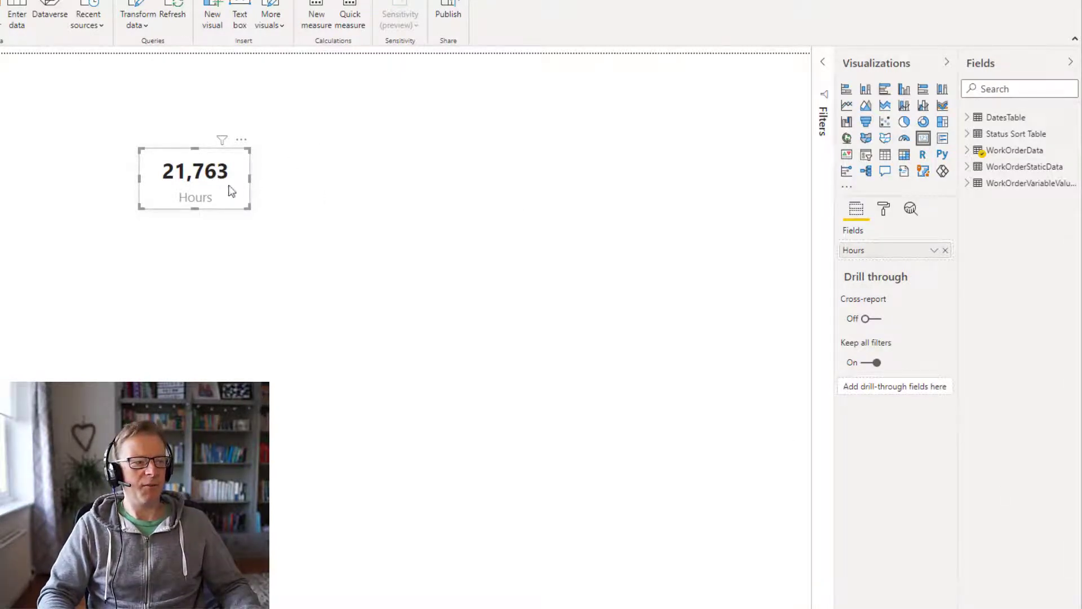
click(120, 219)
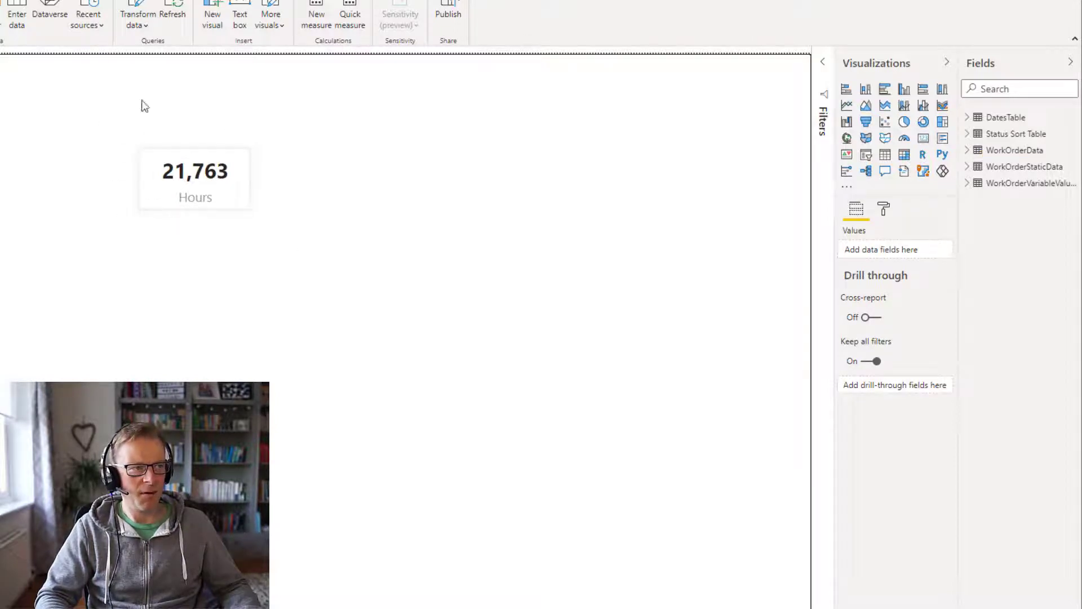
mouse_move(212, 186)
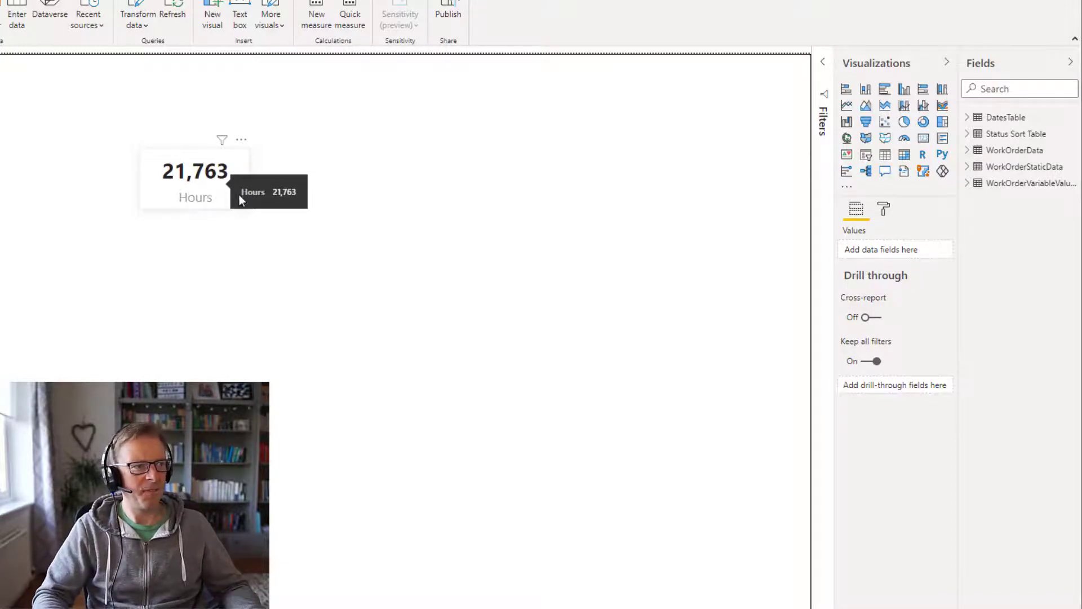
click(202, 178)
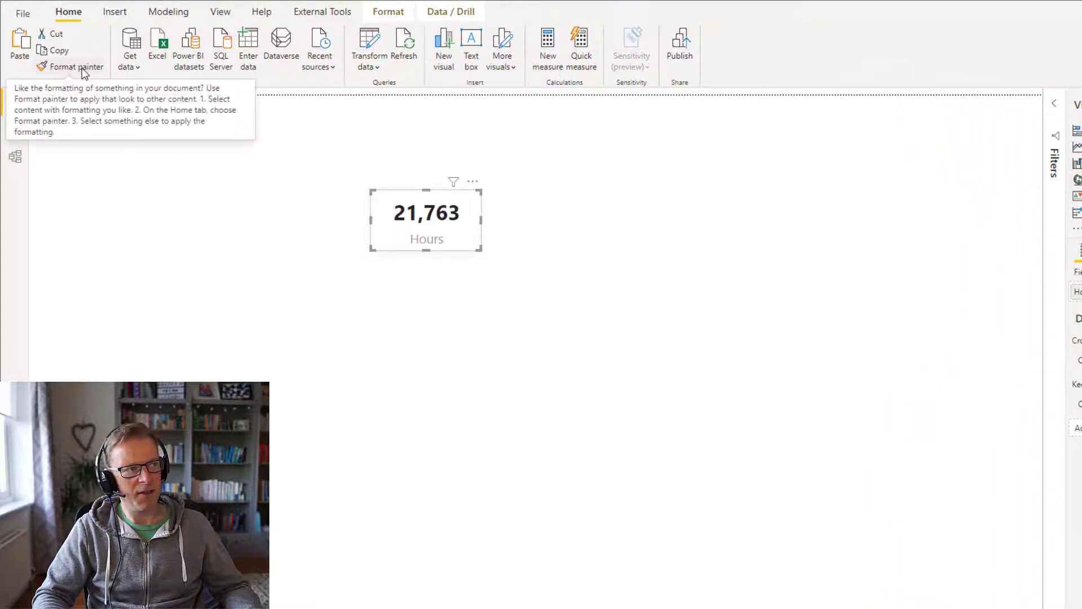
Format-paint the test card's styling onto the dashboard's 21,763 Hours card.
click(82, 67)
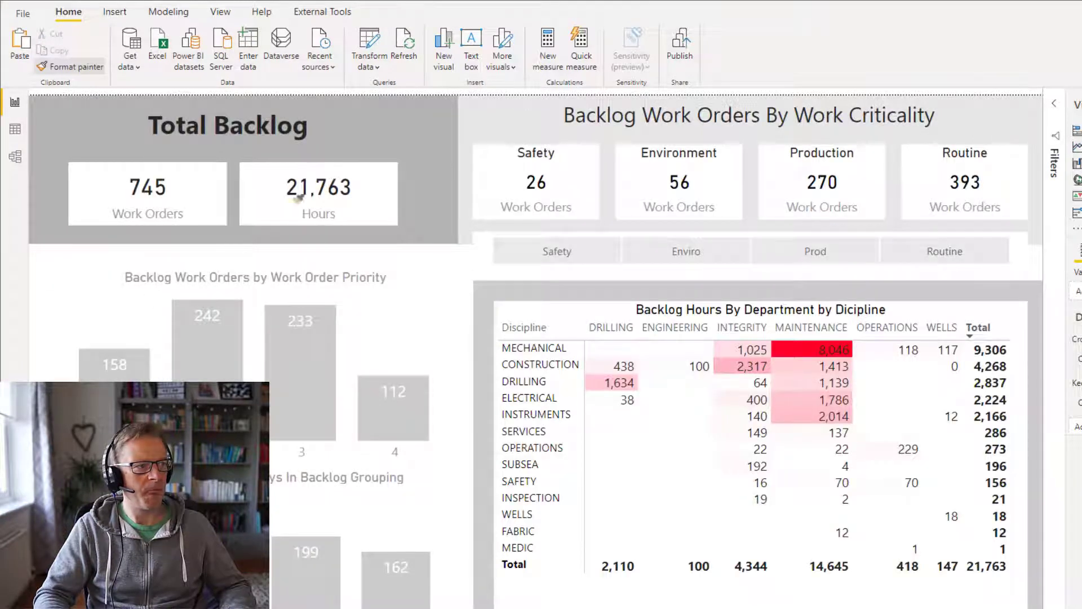
click(322, 192)
click(321, 192)
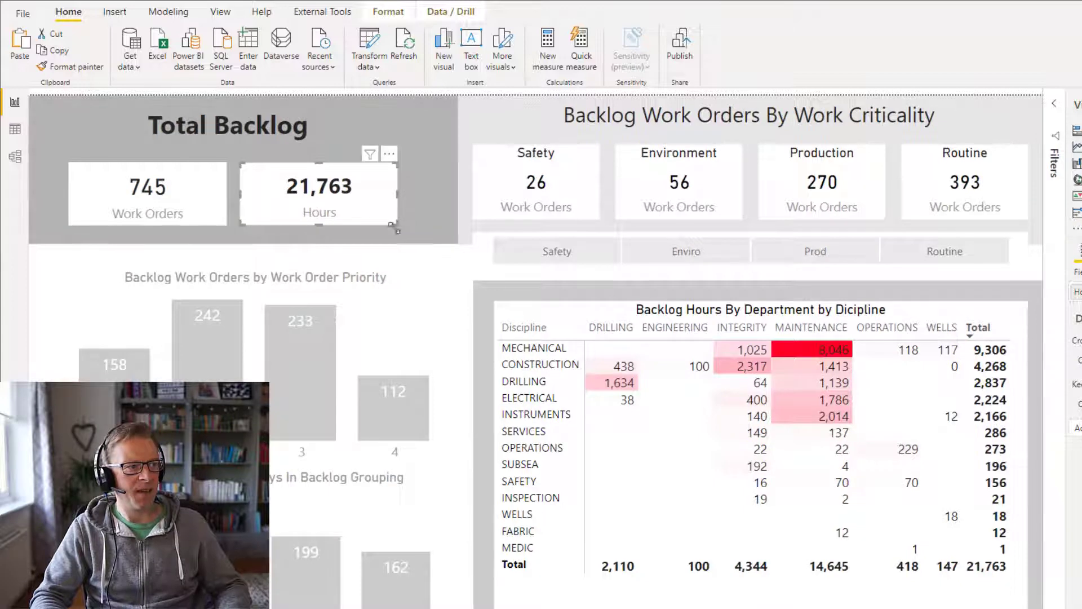
click(427, 264)
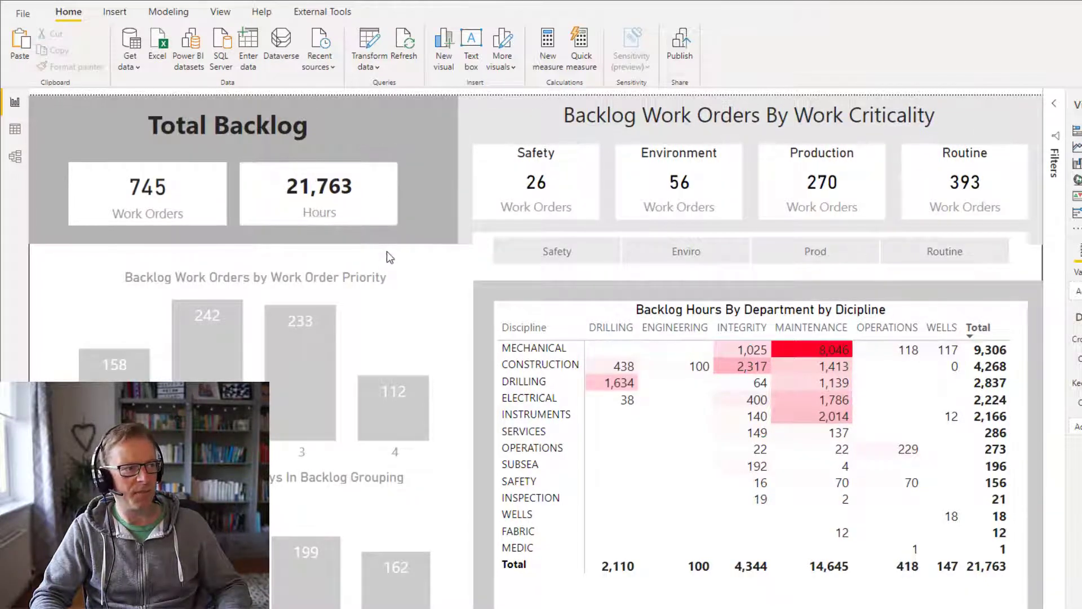
mouse_move(306, 198)
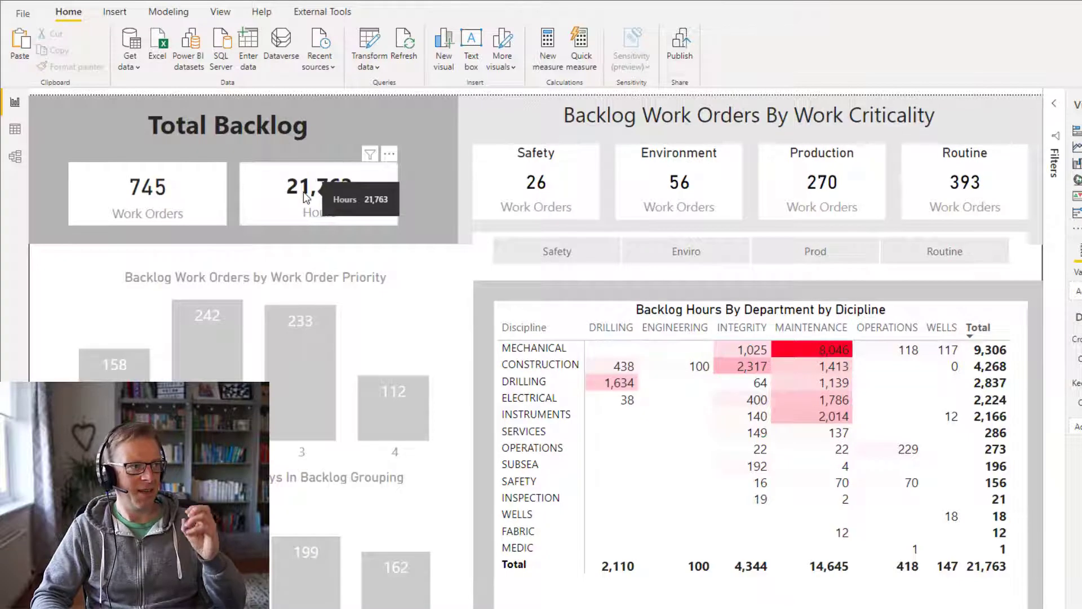
click(306, 197)
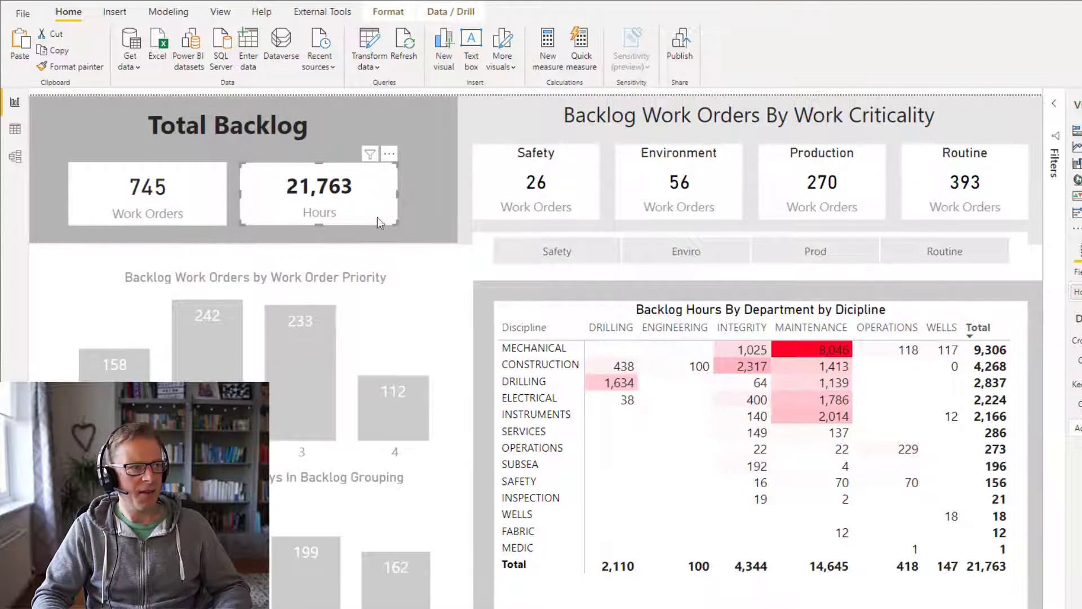
mouse_move(323, 193)
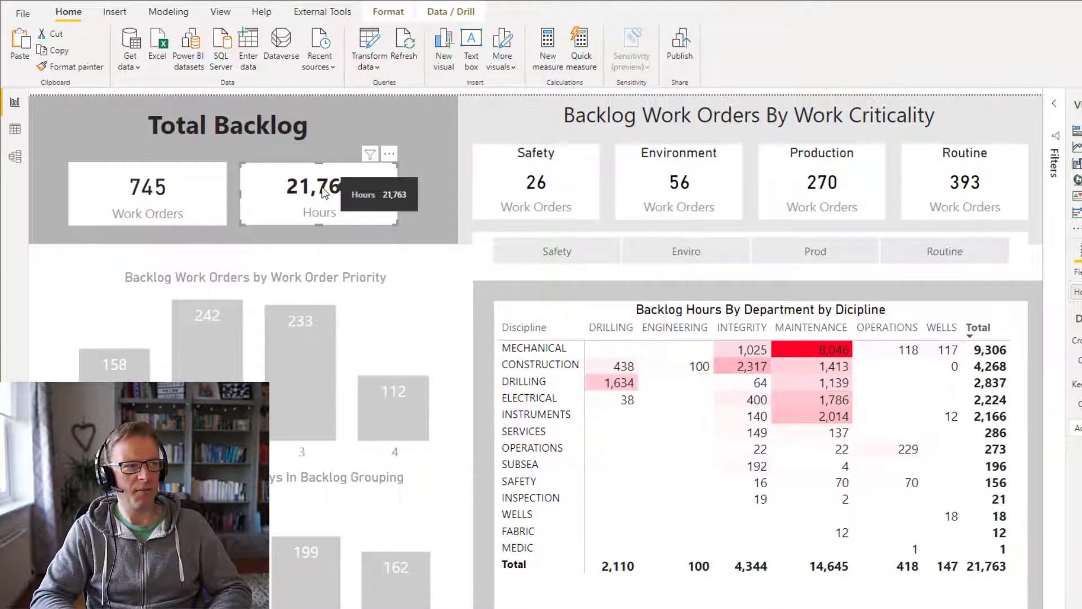
mouse_move(304, 353)
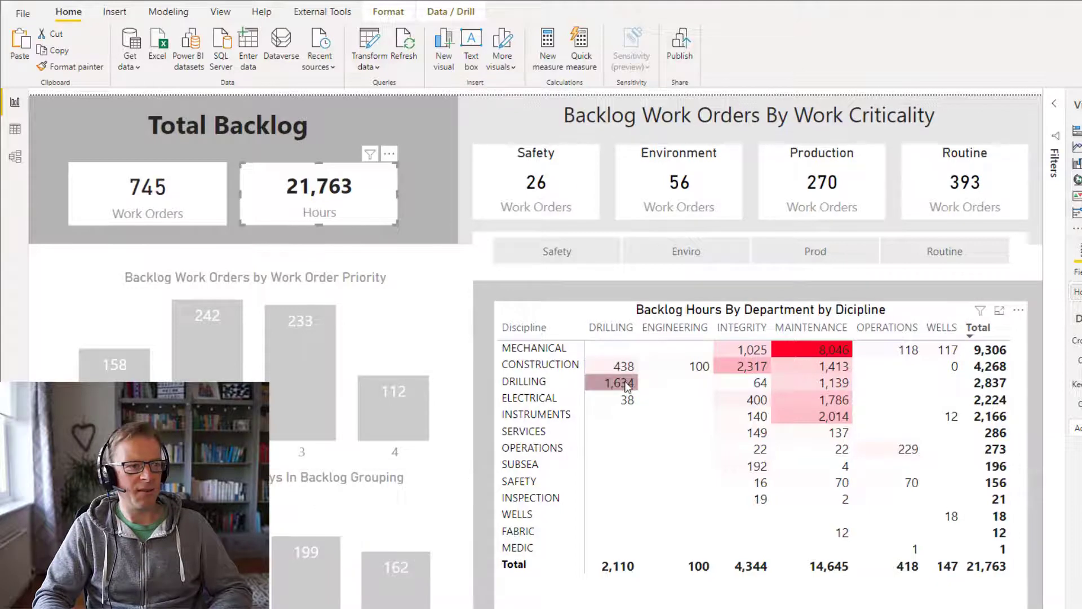
mouse_move(621, 391)
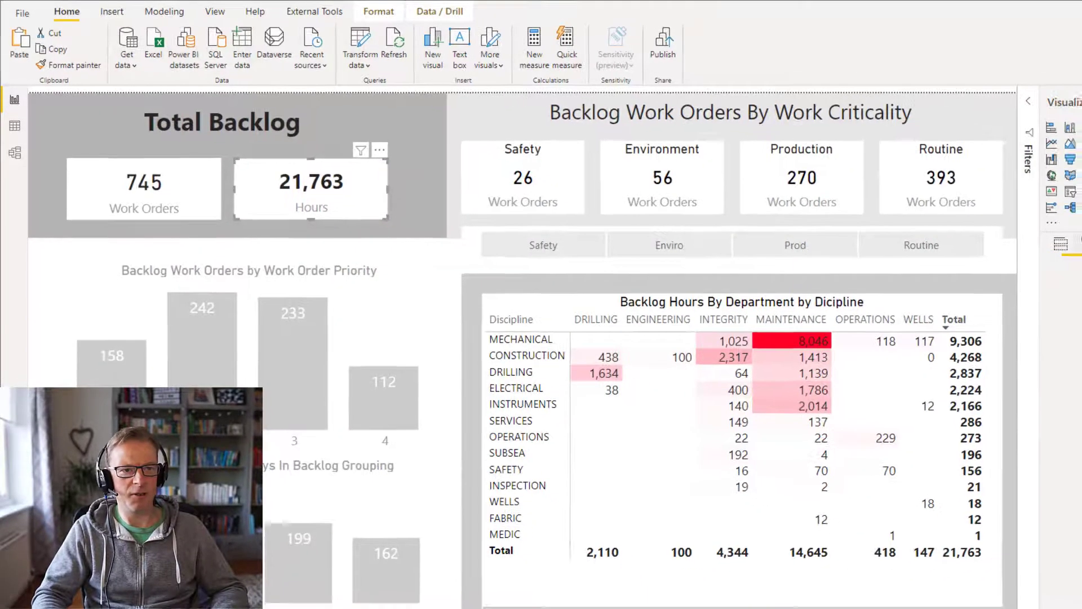
Switch the dashboard Hours card's tooltip off and deselect the card.
click(1016, 229)
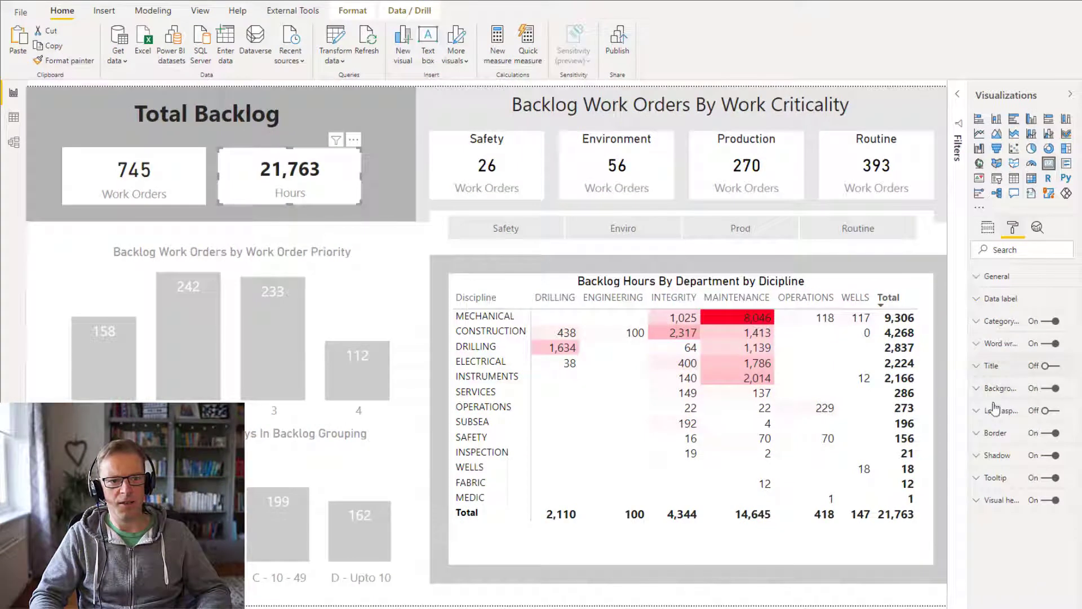
click(1054, 479)
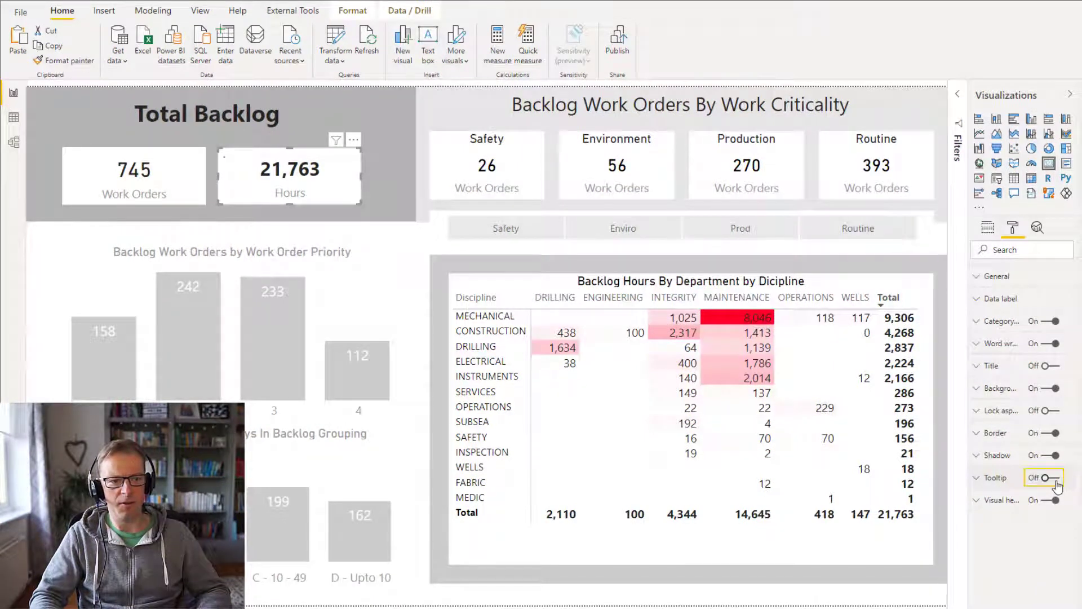
mouse_move(308, 173)
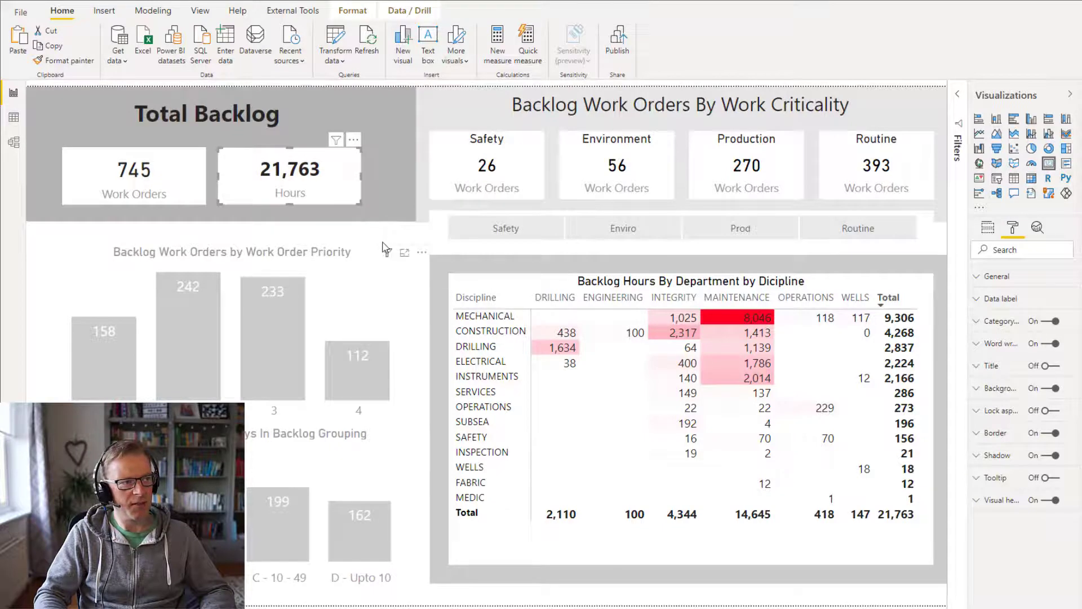
key(Escape)
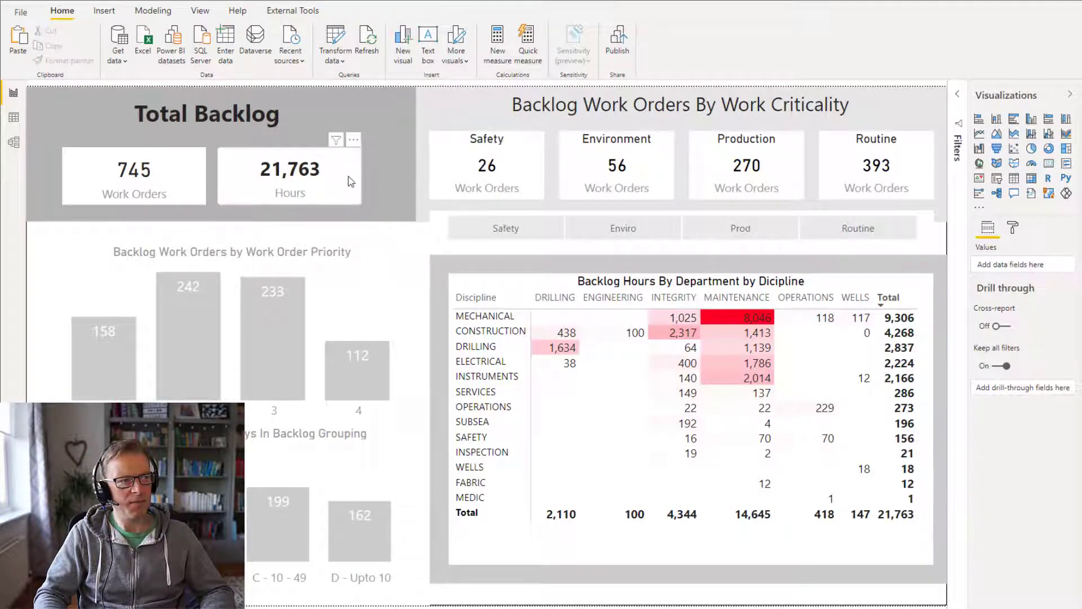
mouse_move(337, 143)
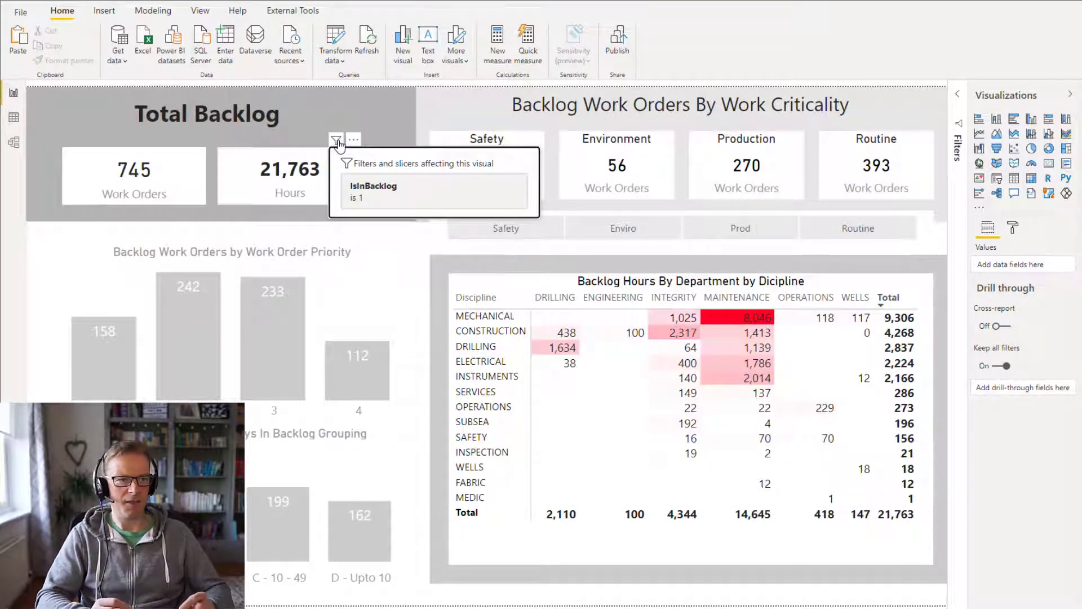
click(520, 344)
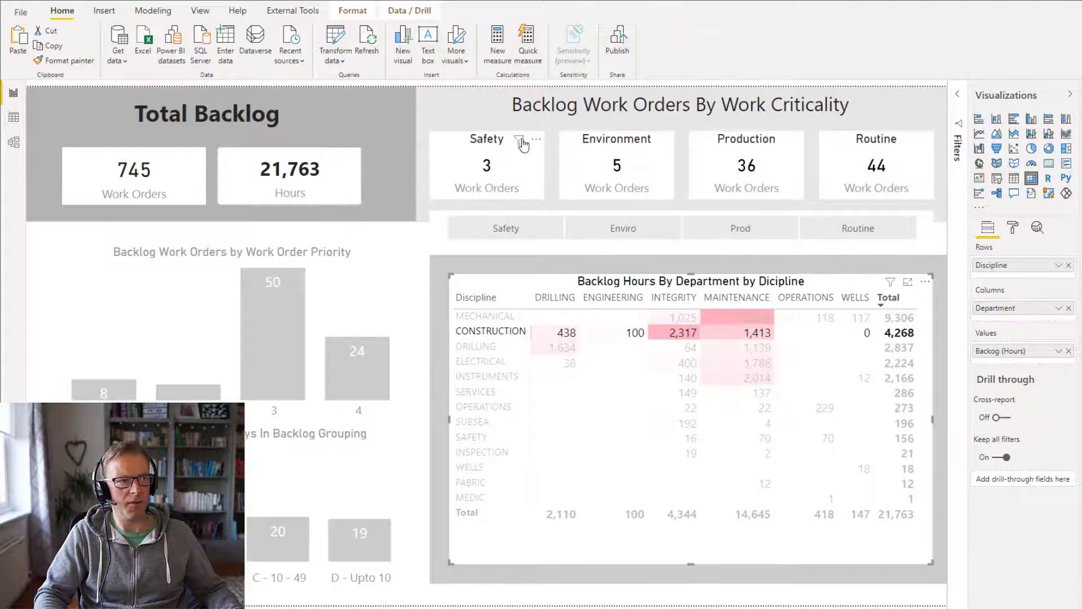
mouse_move(522, 144)
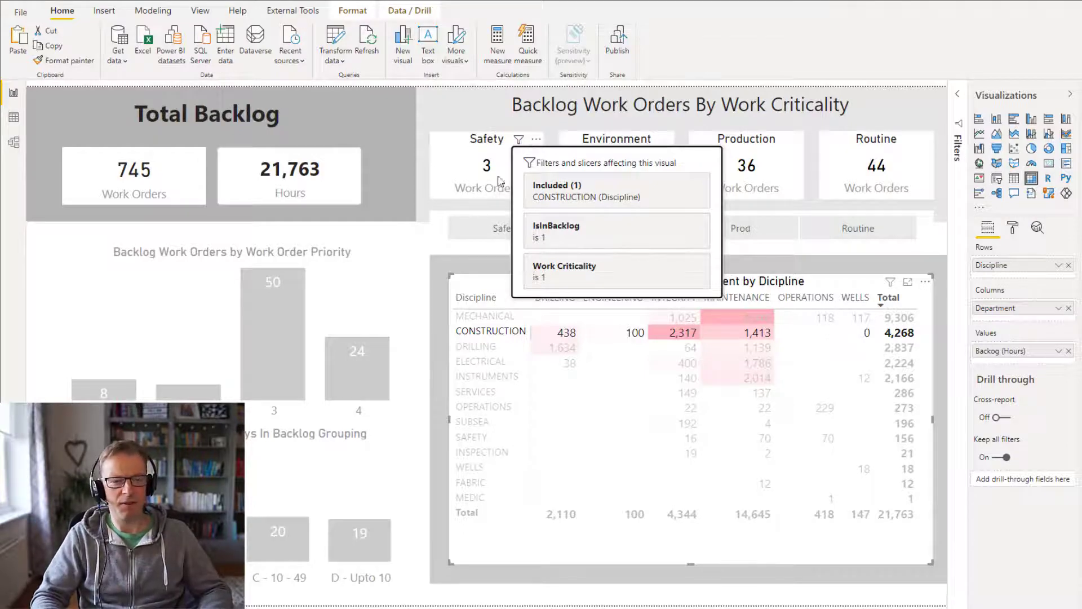
click(381, 234)
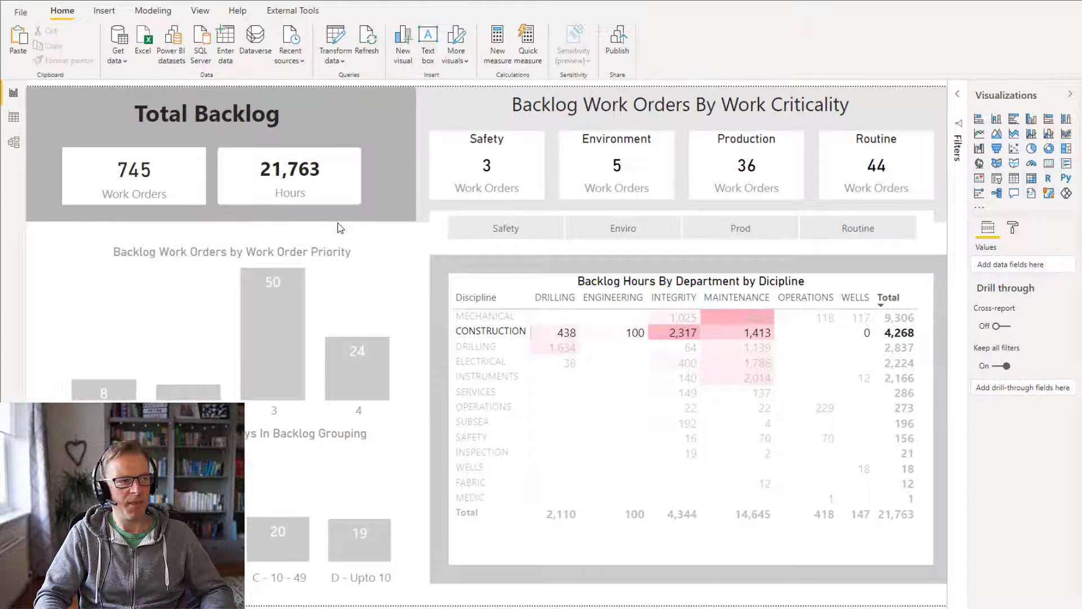
click(332, 178)
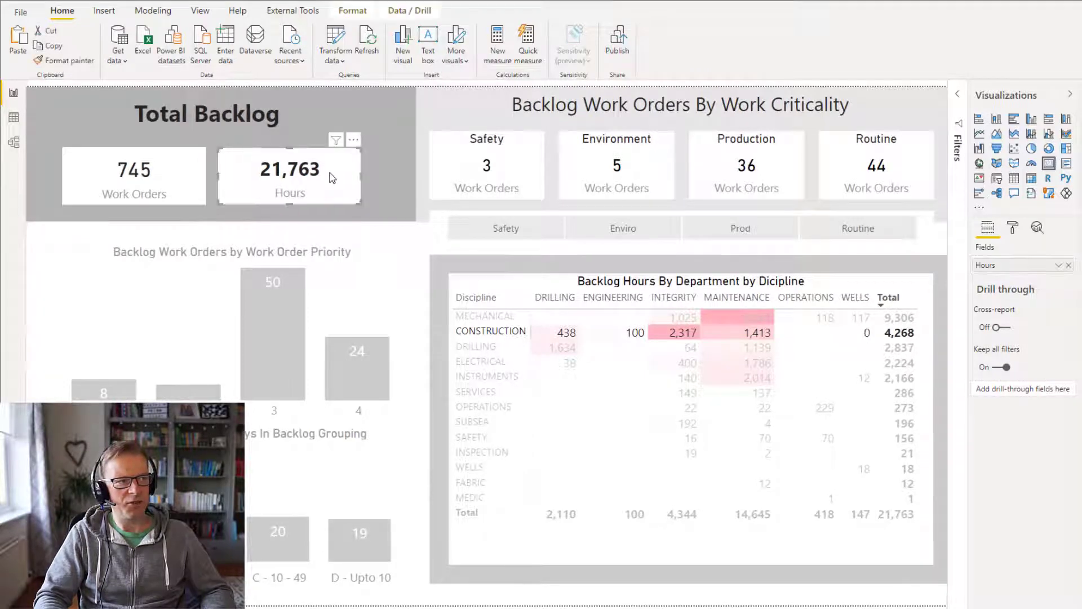
double_click(327, 109)
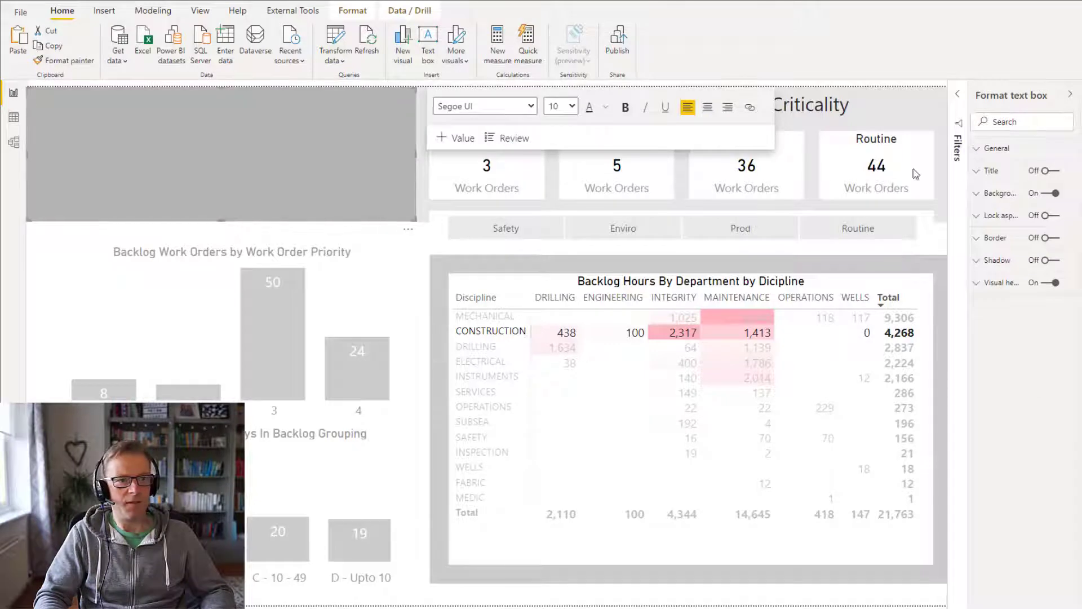
click(1001, 194)
click(998, 237)
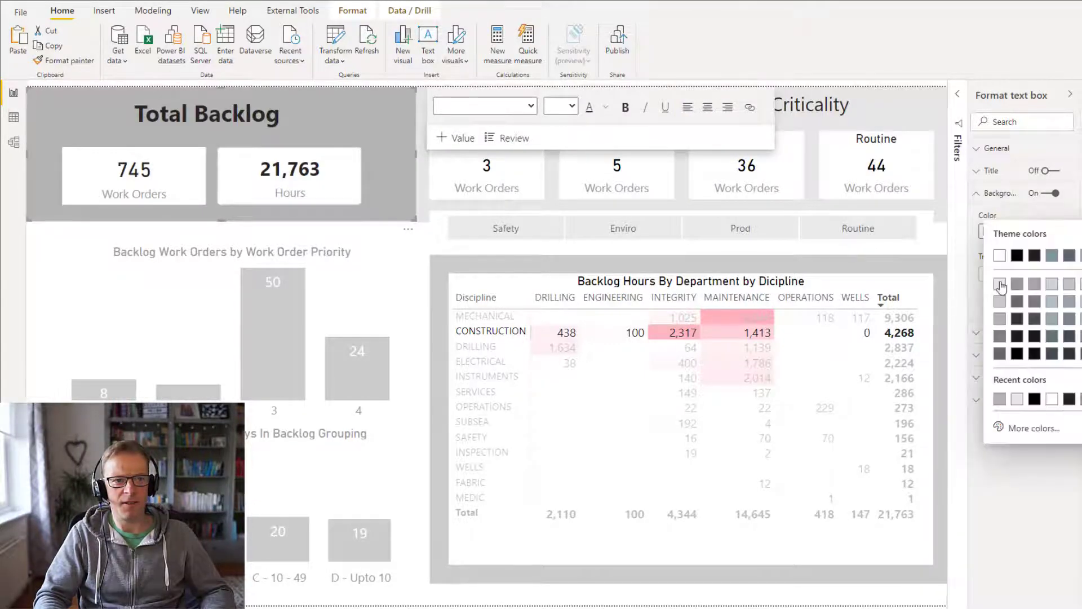
click(1038, 429)
key(ctrl+c)
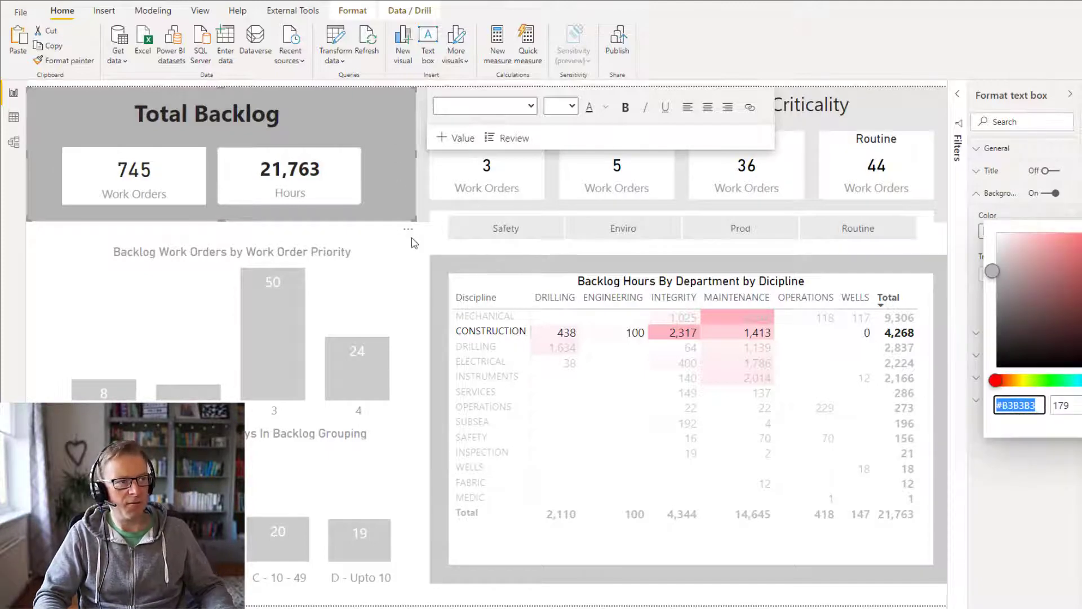
key(Escape)
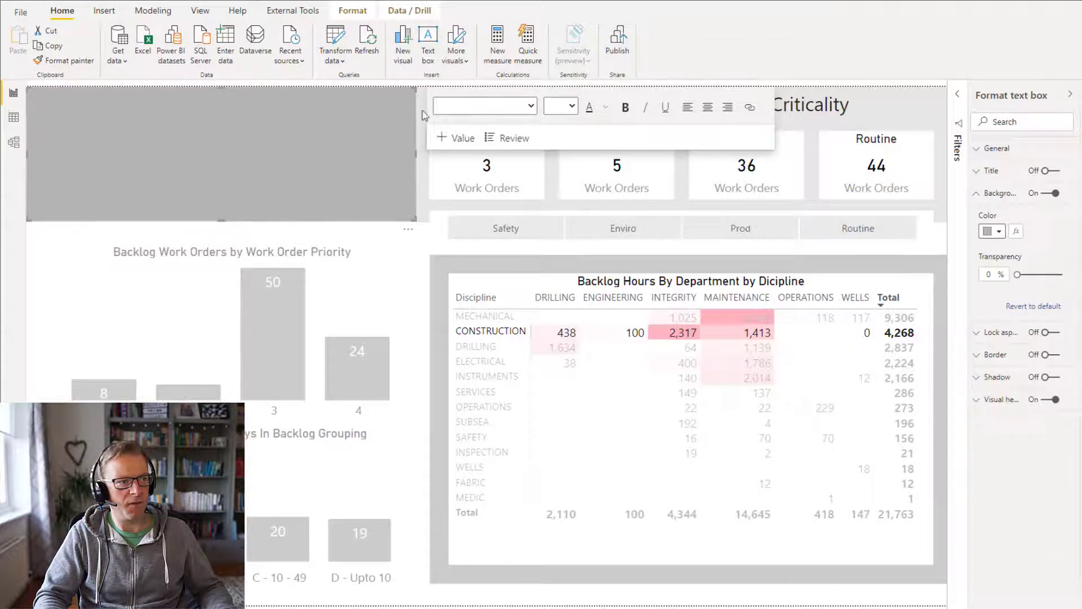
click(829, 88)
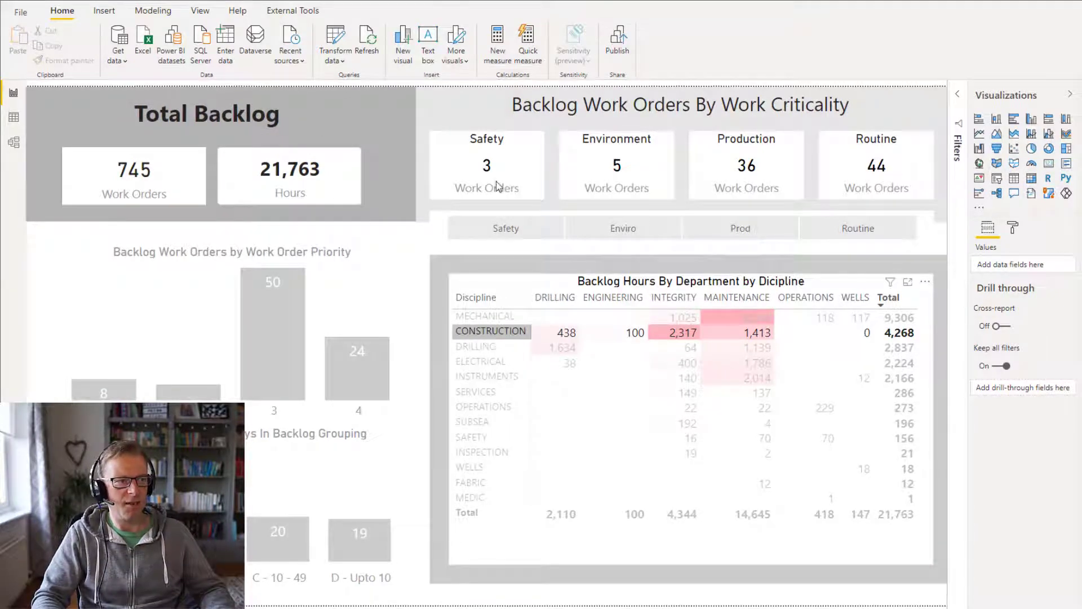
Clear the CONSTRUCTION cross-filter and select the Hours card with the Format pane showing.
click(491, 330)
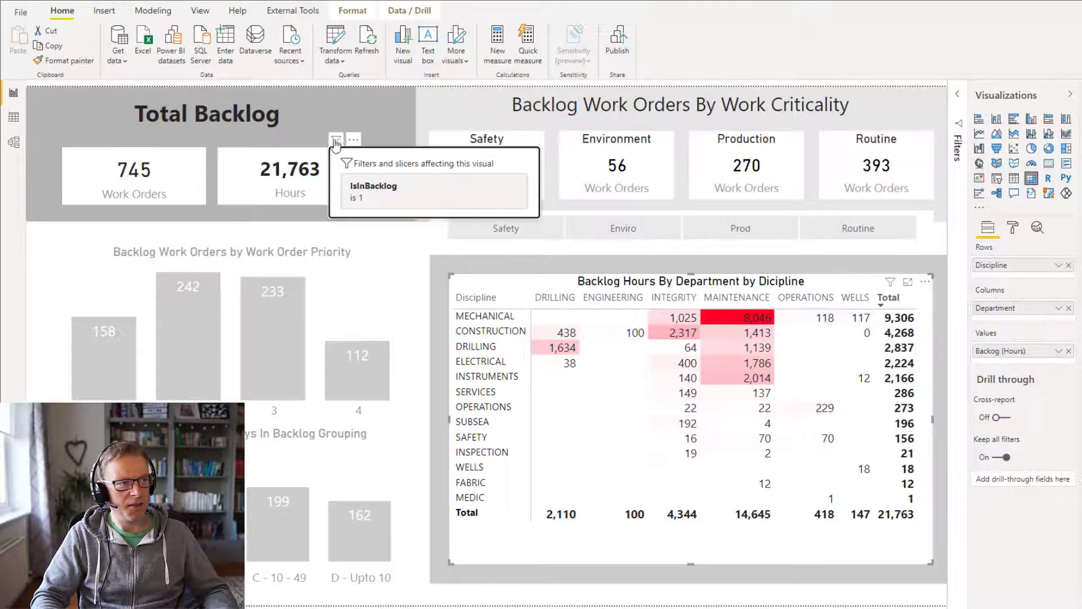
click(1013, 227)
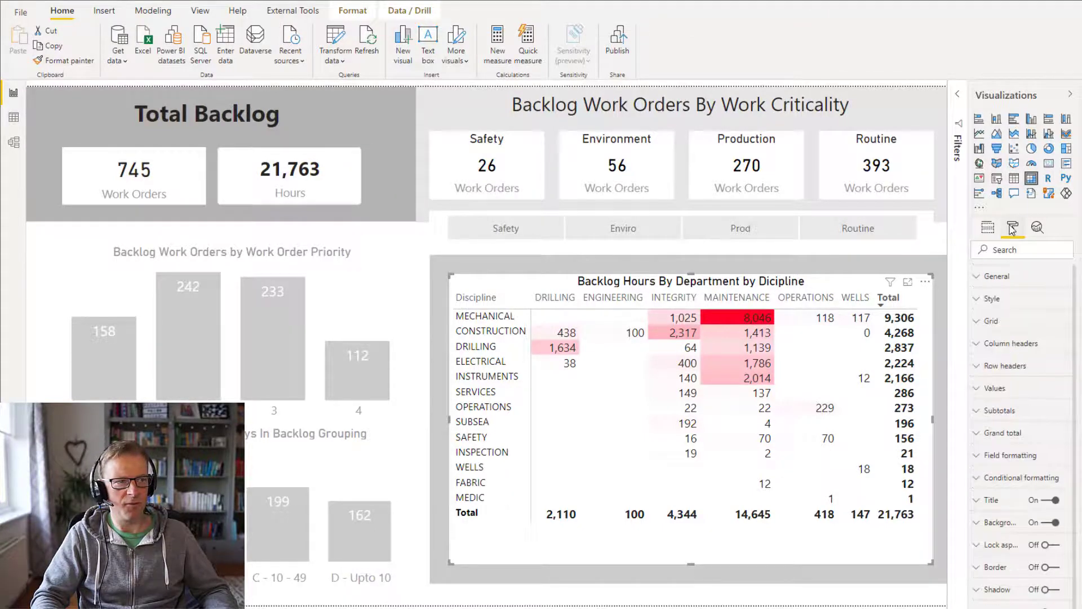
click(352, 202)
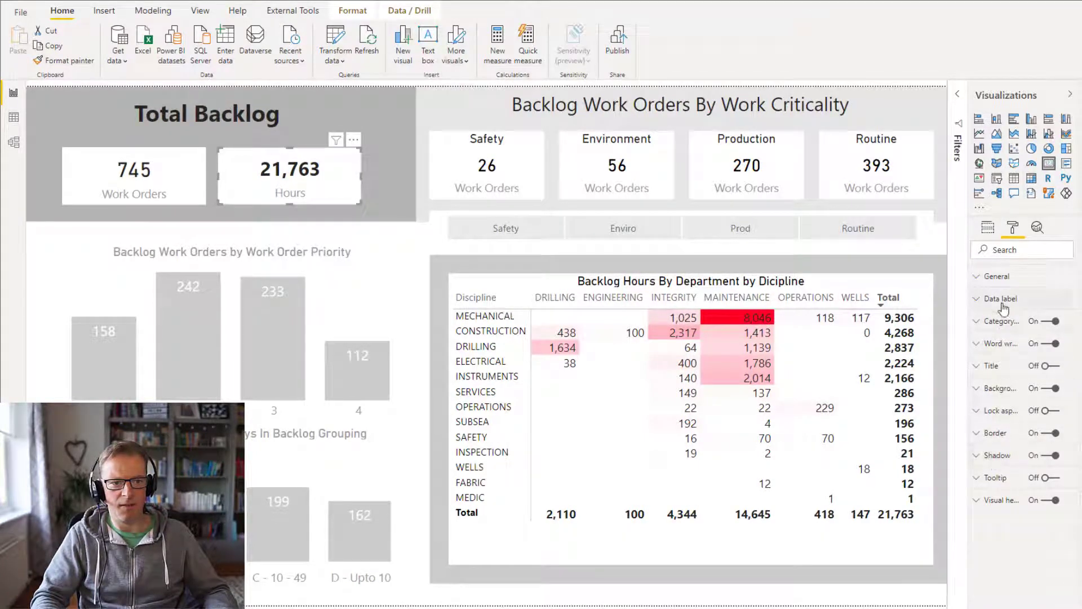
Set the Hours card's visual header background to custom colour #B3B3B3.
click(995, 501)
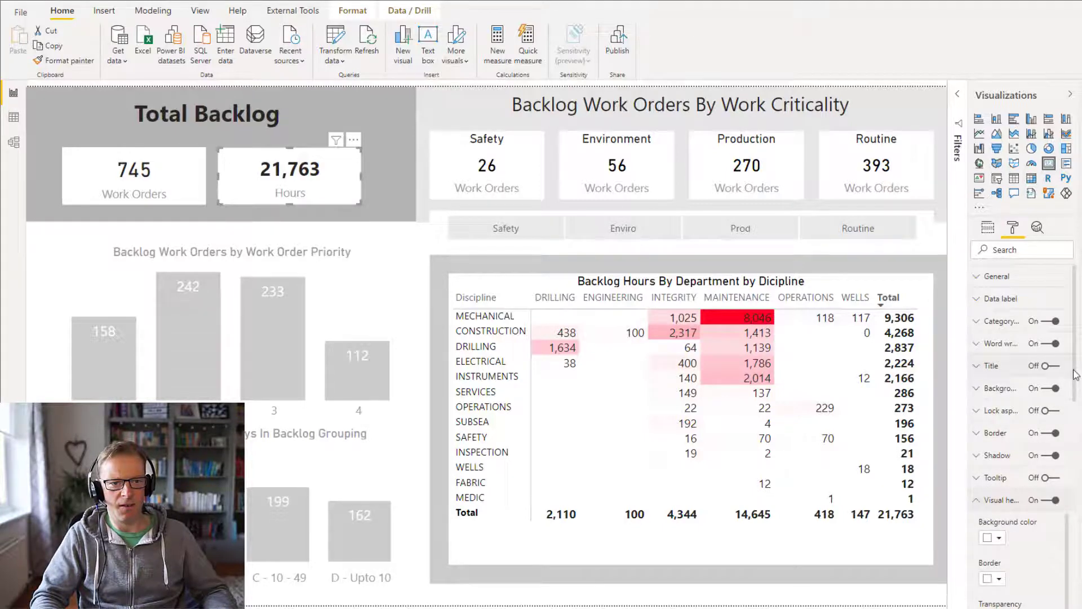
scroll(1015, 429, down, 5)
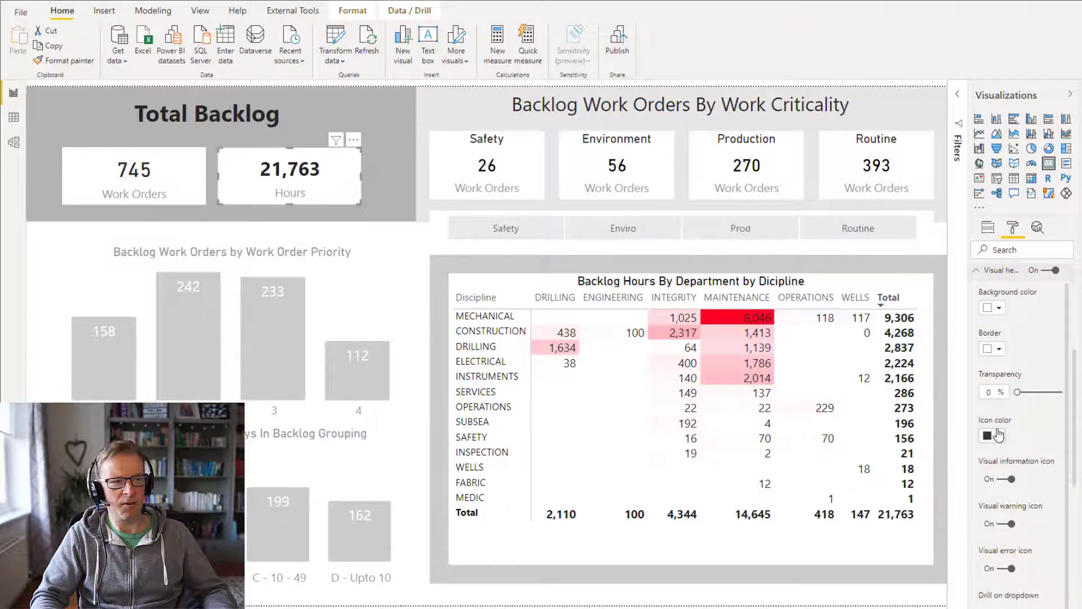
click(1000, 309)
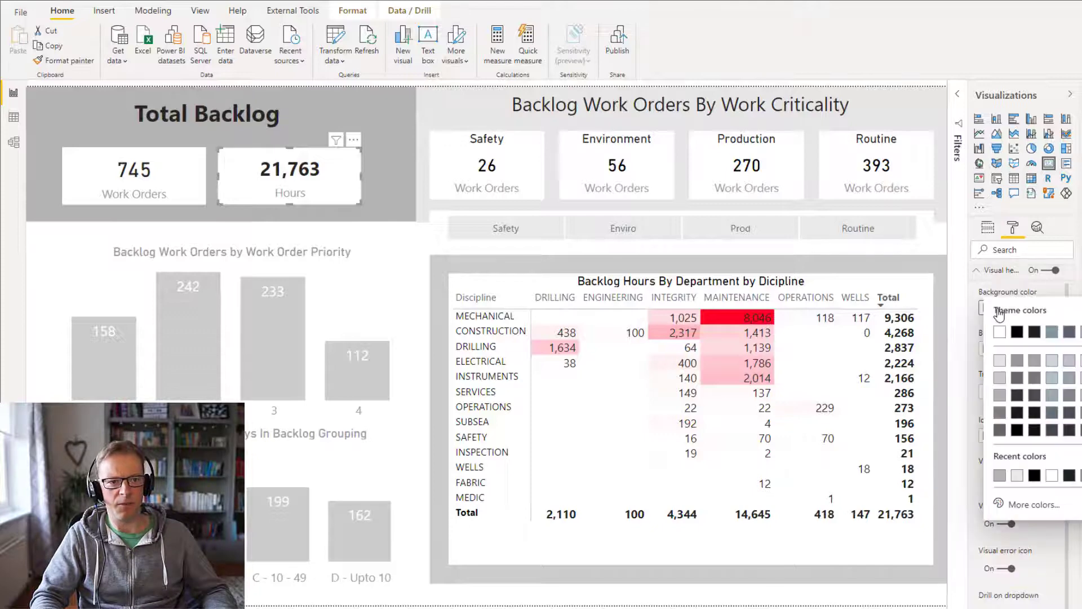
click(1021, 504)
key(ctrl+v)
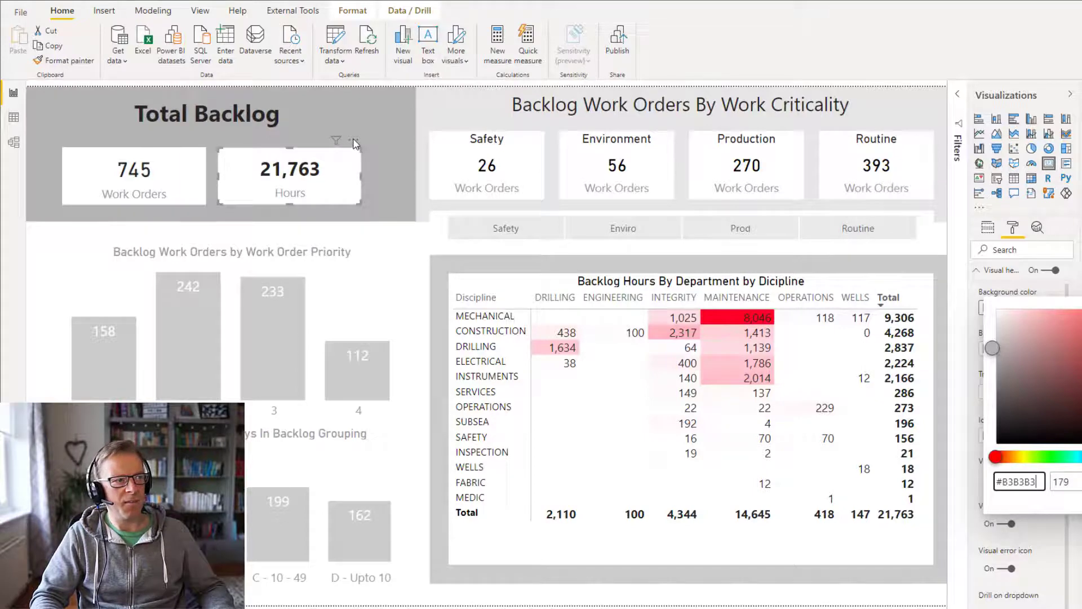
click(386, 232)
click(174, 164)
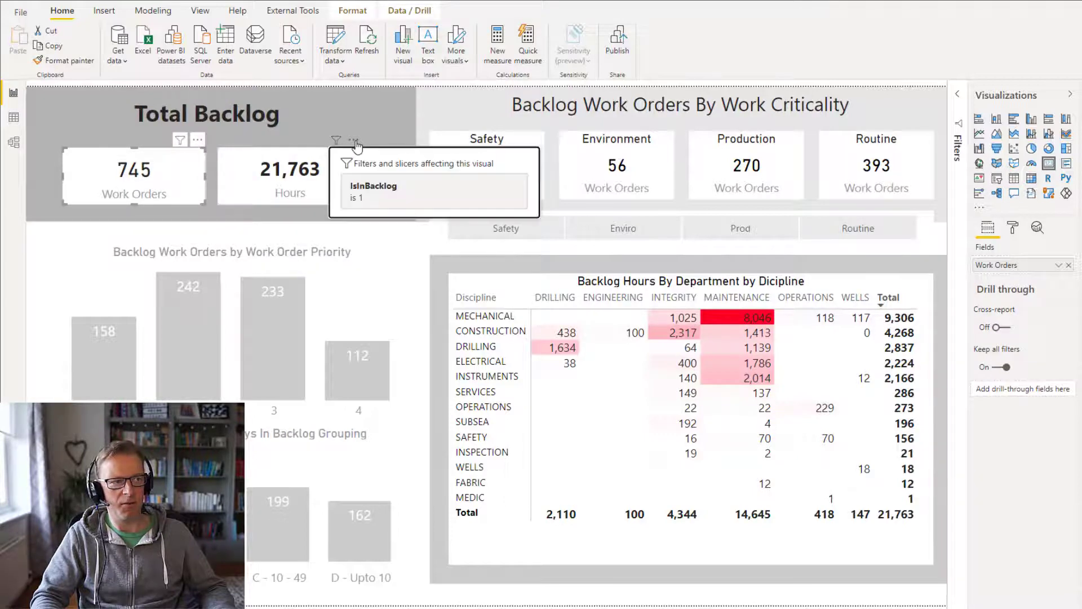
mouse_move(336, 144)
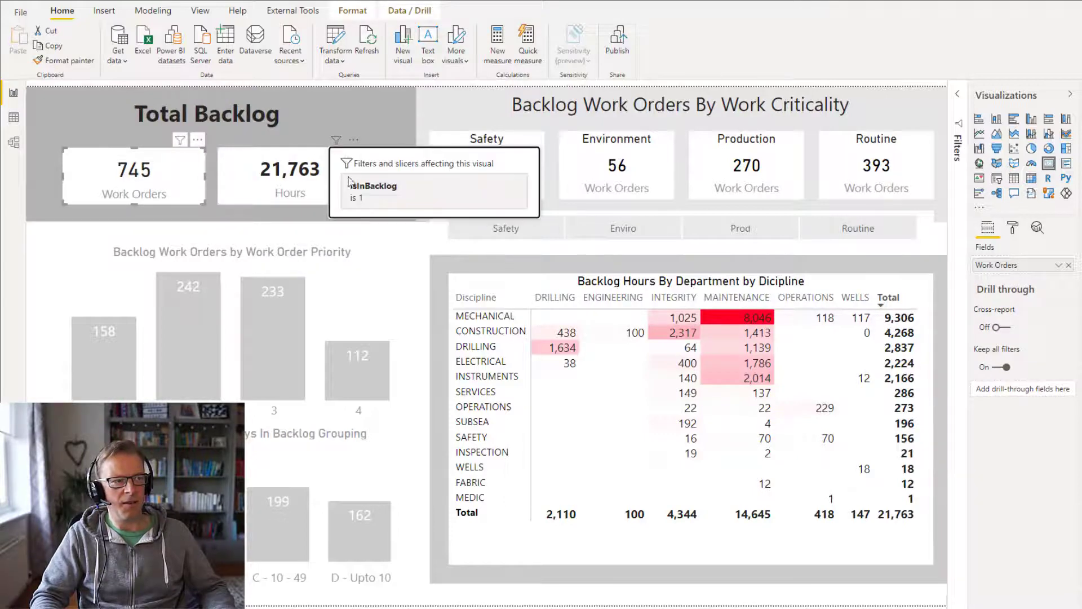
click(365, 237)
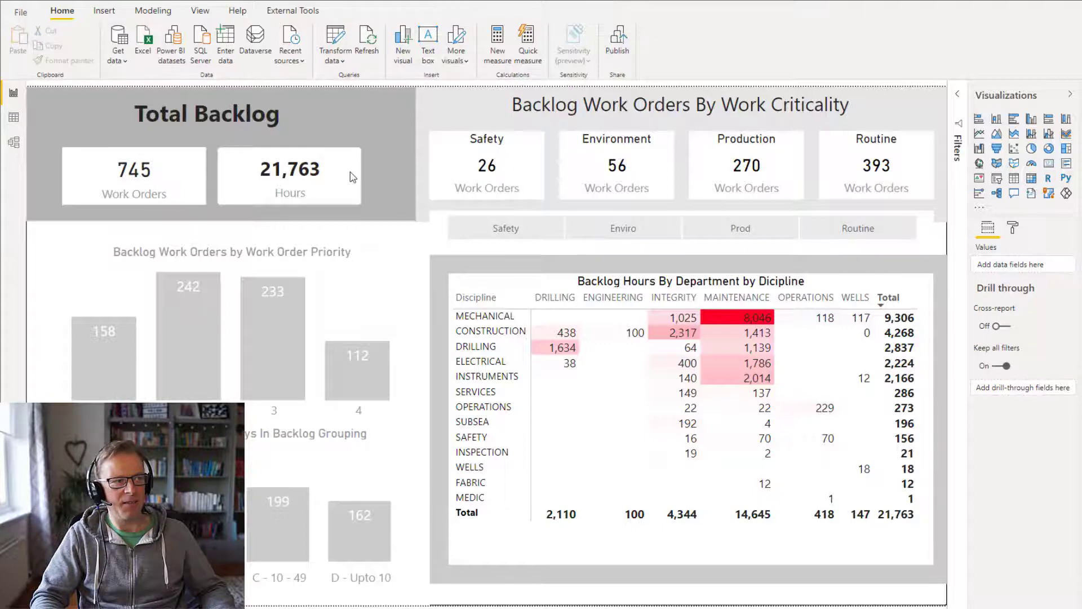
mouse_move(331, 151)
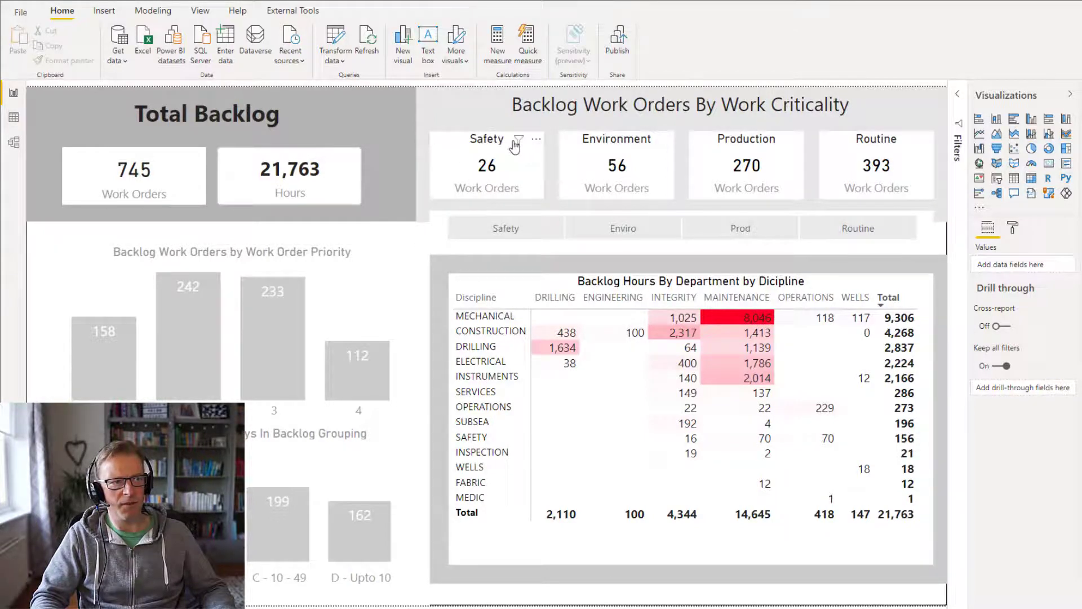
mouse_move(518, 140)
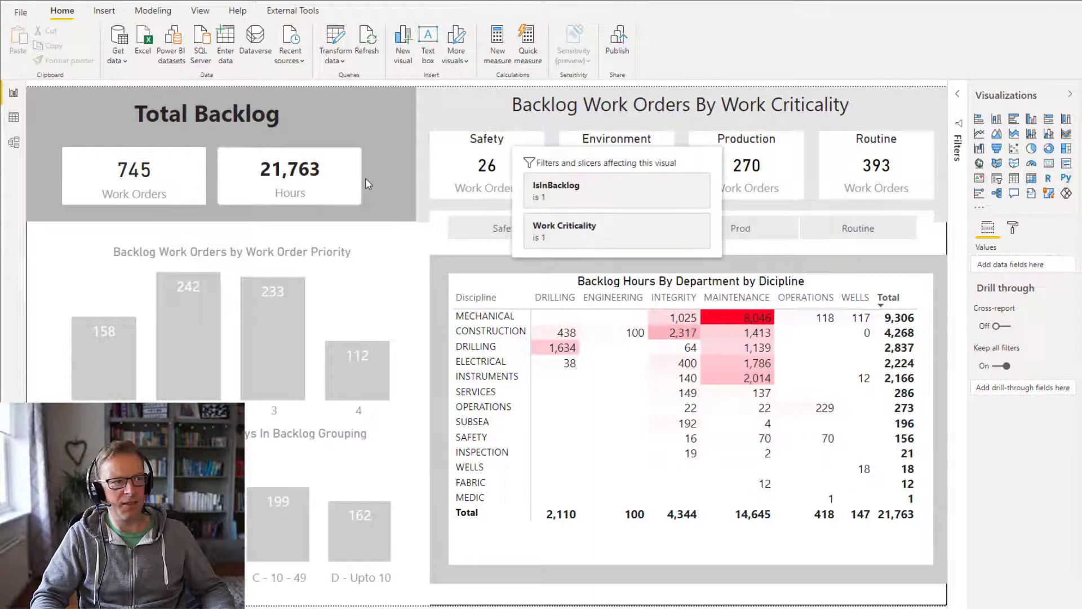
click(335, 175)
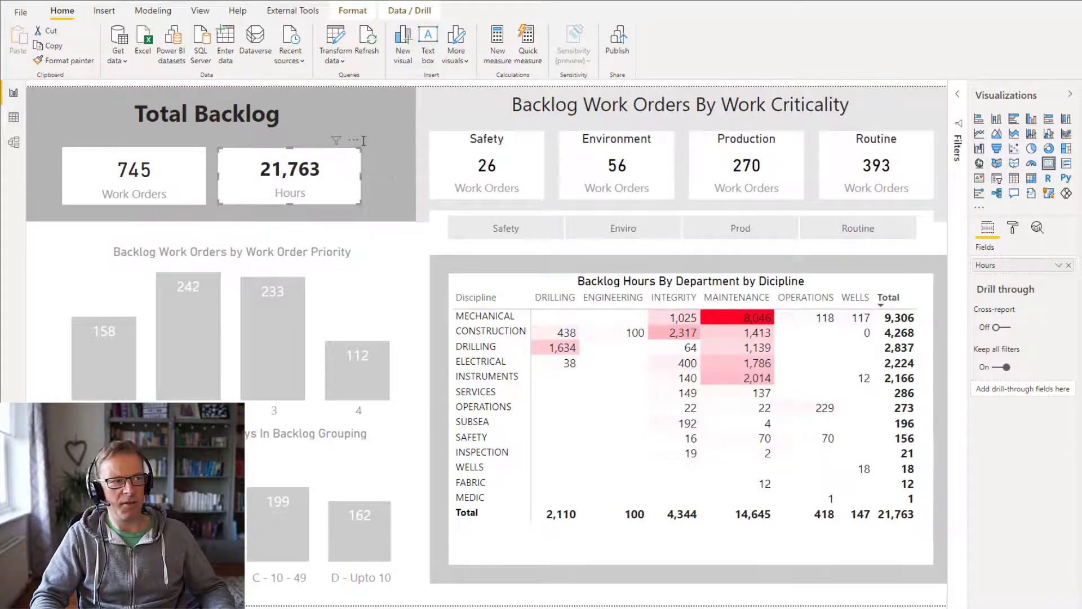
Turn the Hours card's title on, type Test as title text, then delete it to leave it blank.
click(1013, 228)
click(1044, 367)
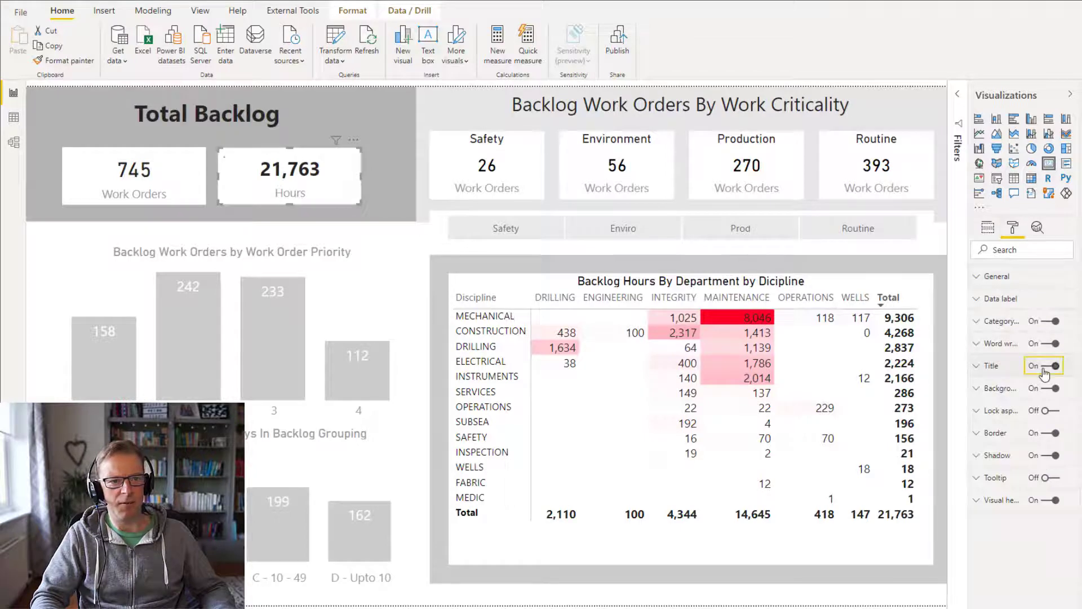
click(977, 368)
click(1007, 401)
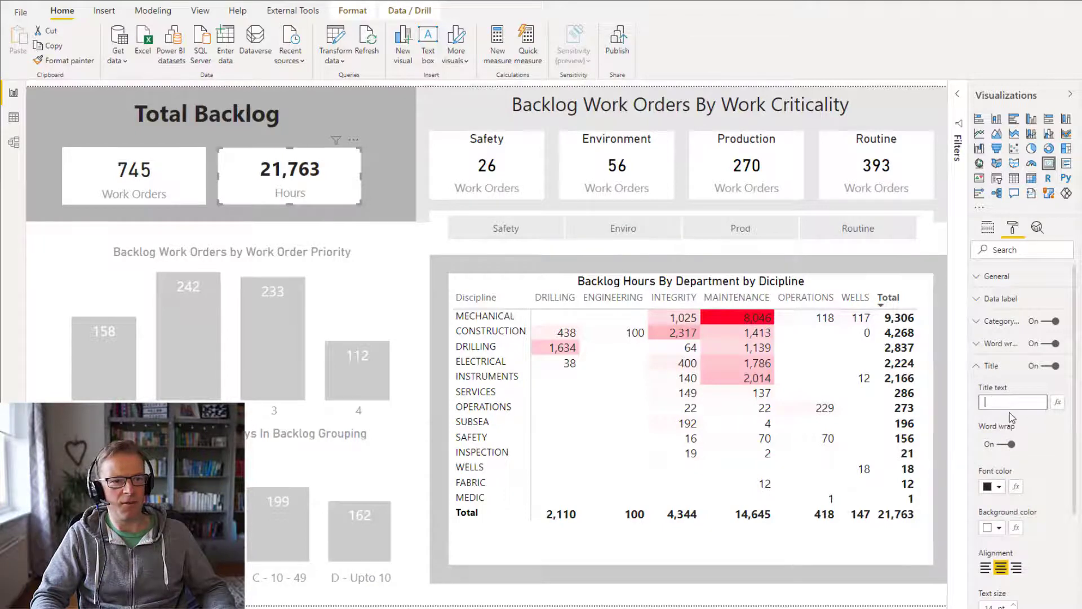
click(1012, 422)
click(1011, 402)
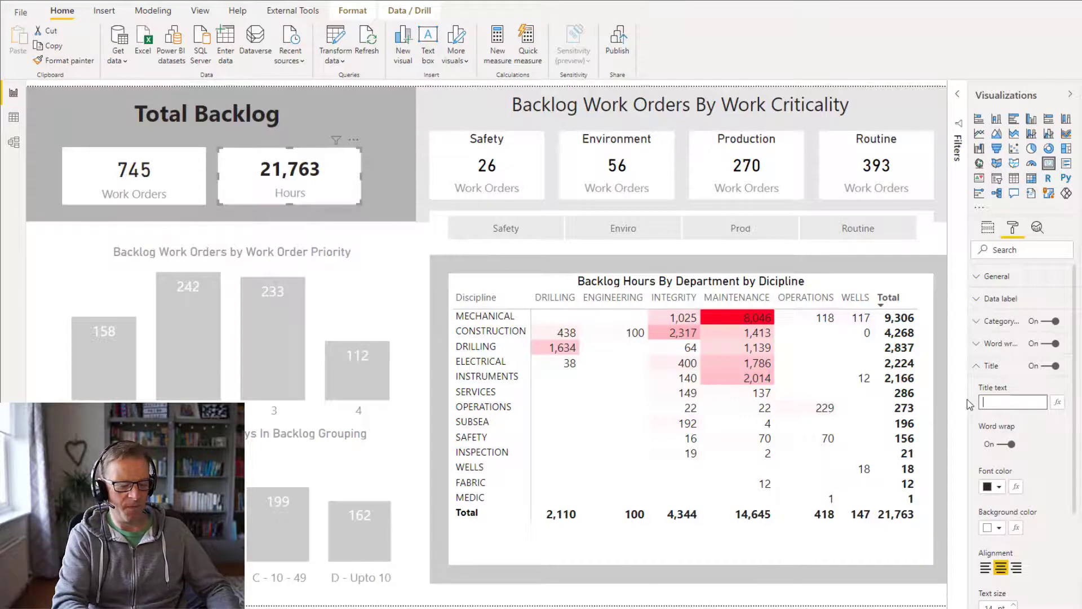
text(Test)
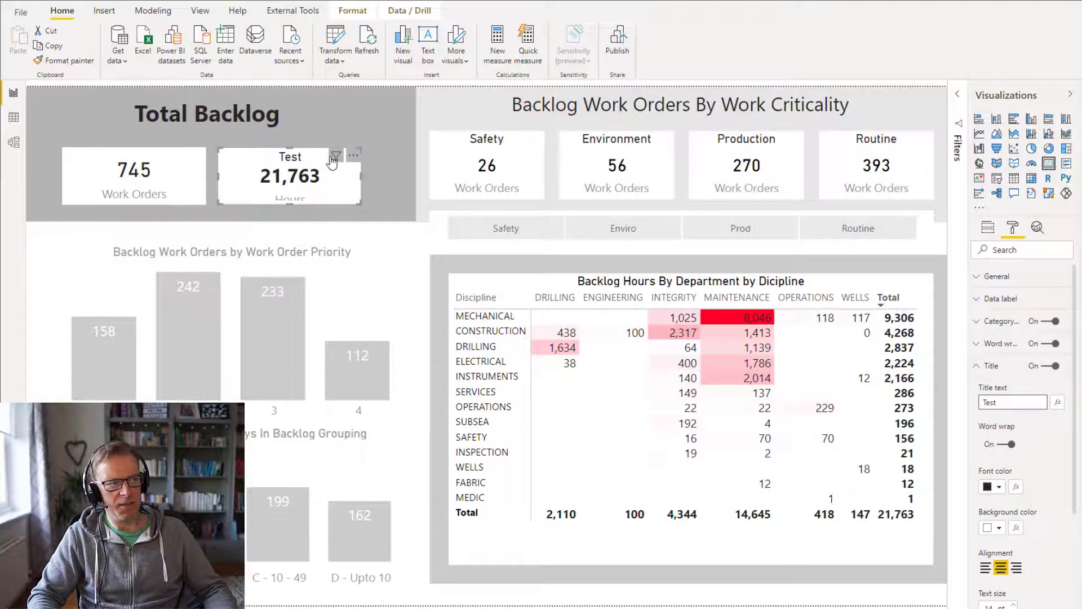
mouse_move(333, 161)
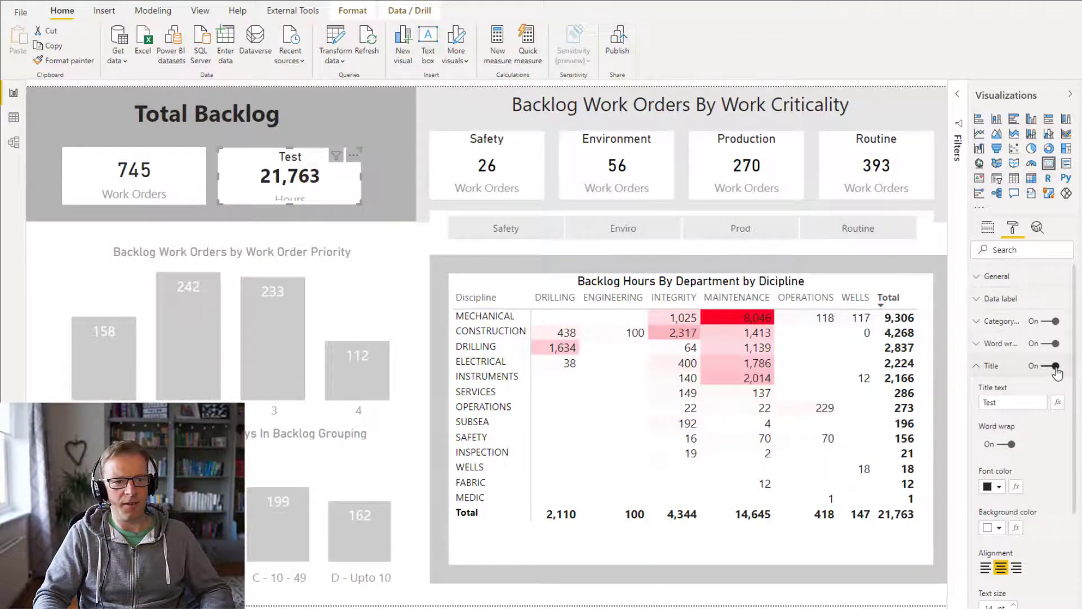
drag(1012, 401, 960, 402)
key(BackSpace)
click(987, 227)
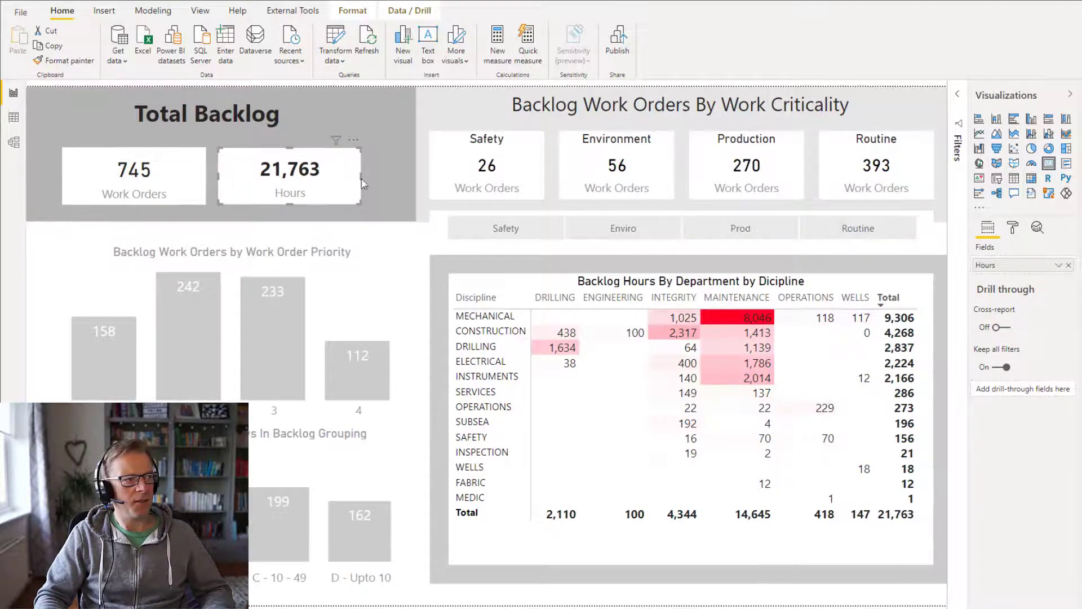
Format-paint the Hours card's styling onto the Safety card.
click(475, 156)
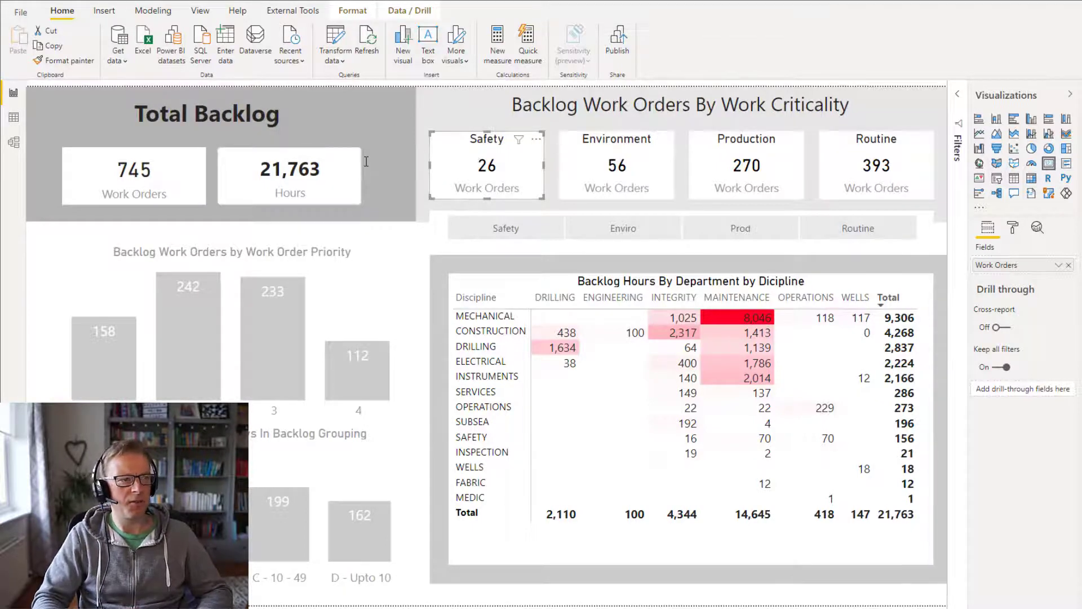
click(291, 181)
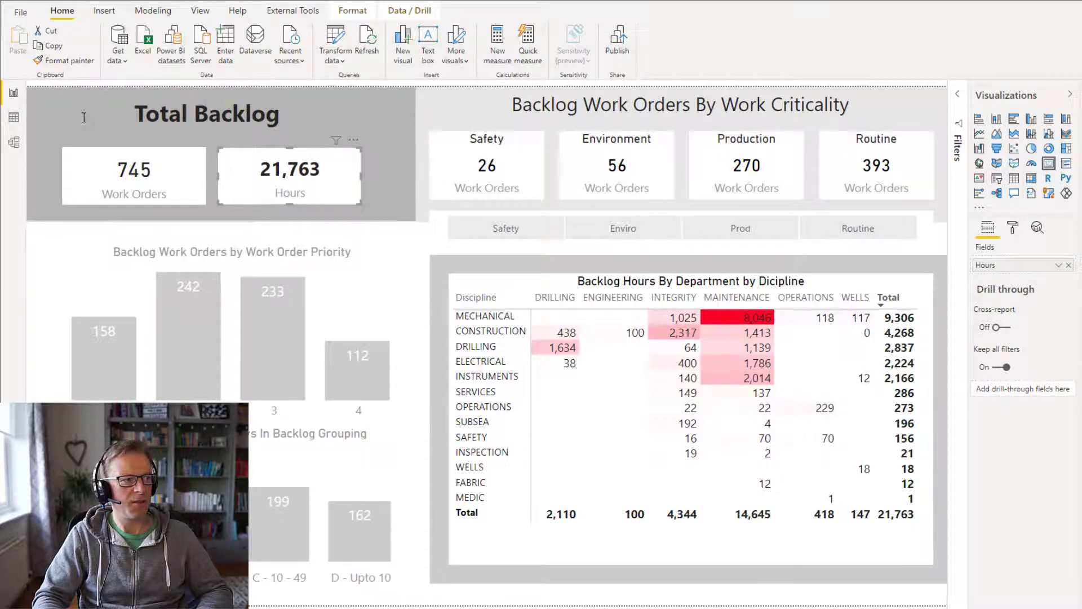
click(63, 60)
click(506, 164)
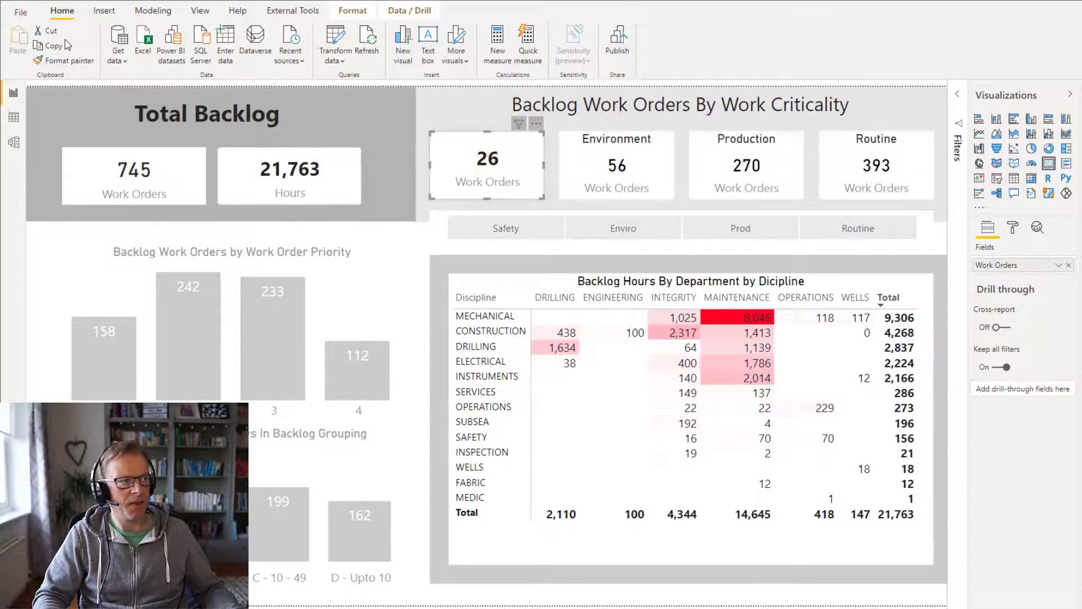
Format-paint the Safety card's styling onto the Production, Environment and Routine cards.
click(69, 62)
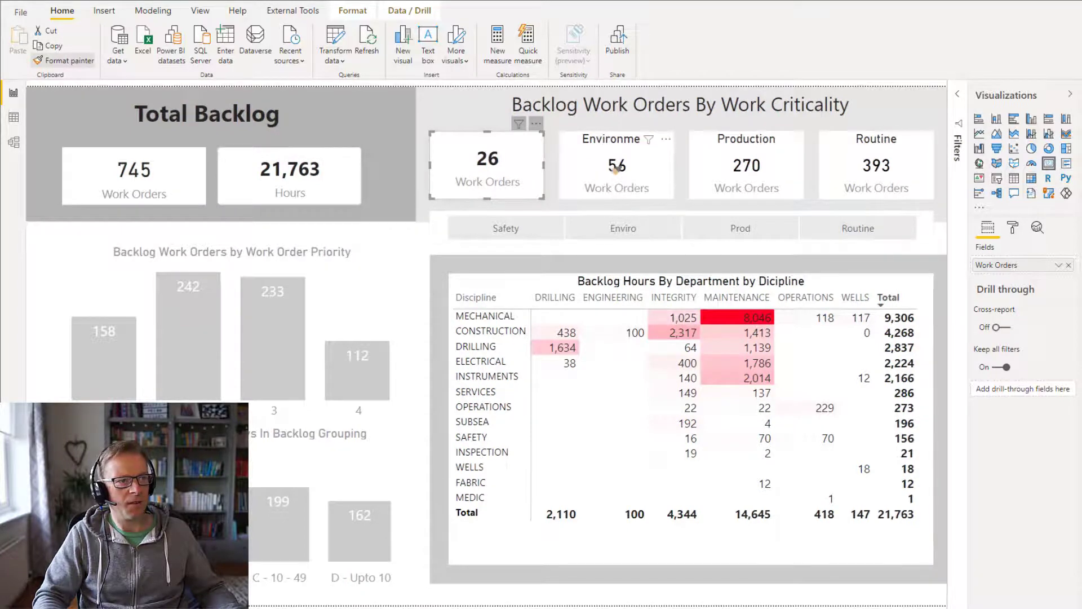
click(597, 166)
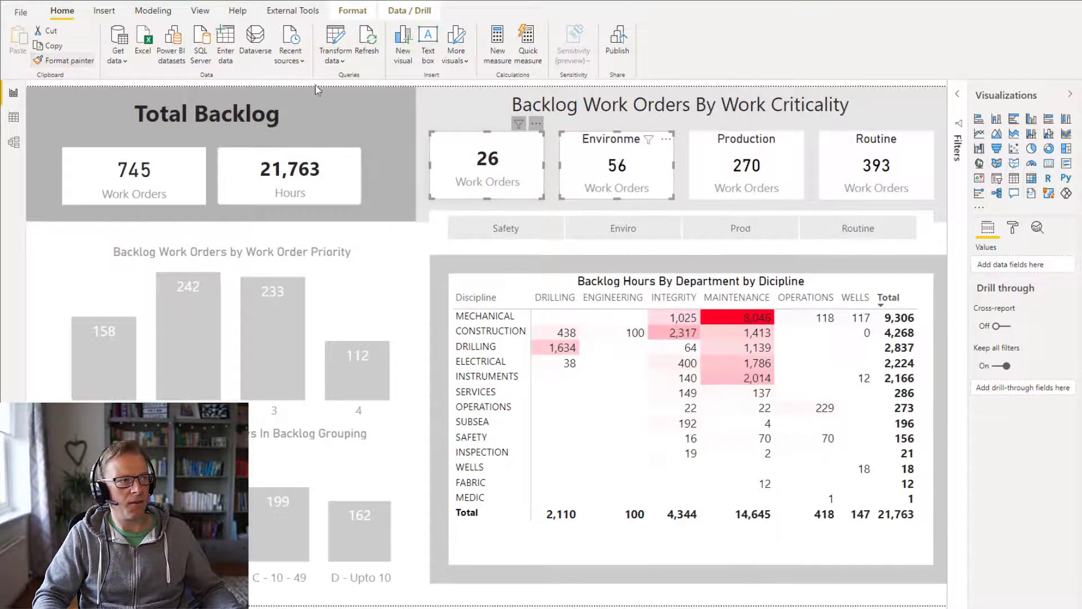
click(65, 61)
click(746, 164)
click(746, 165)
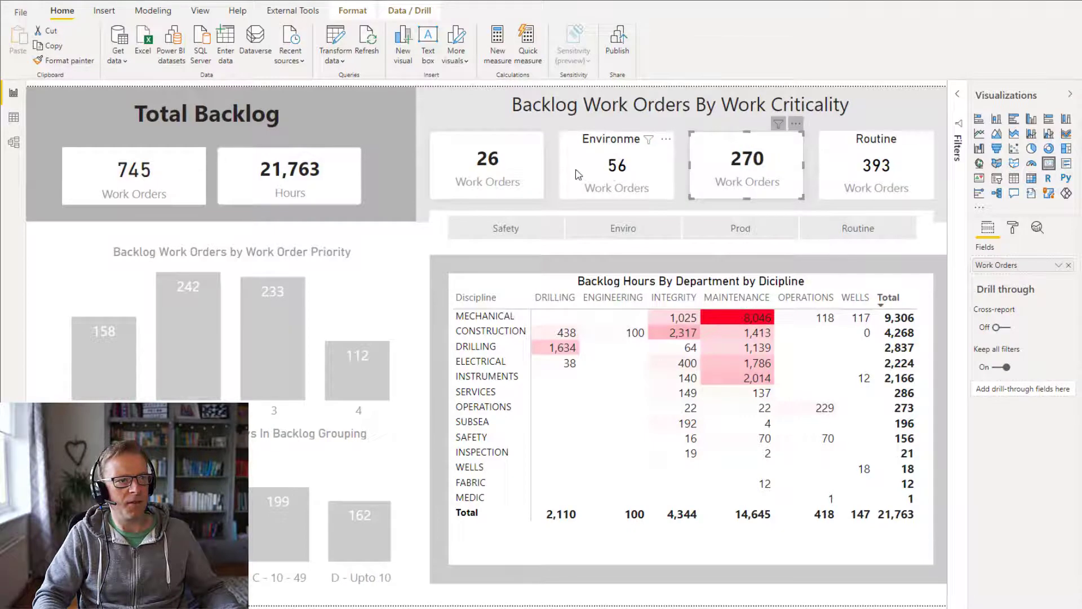
click(85, 65)
click(617, 167)
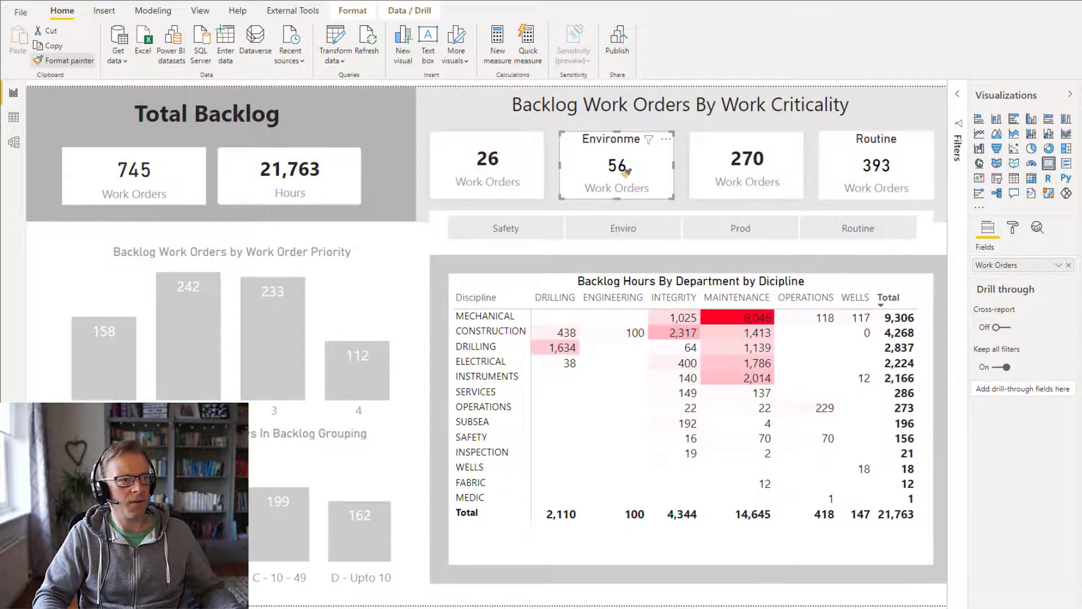
click(70, 63)
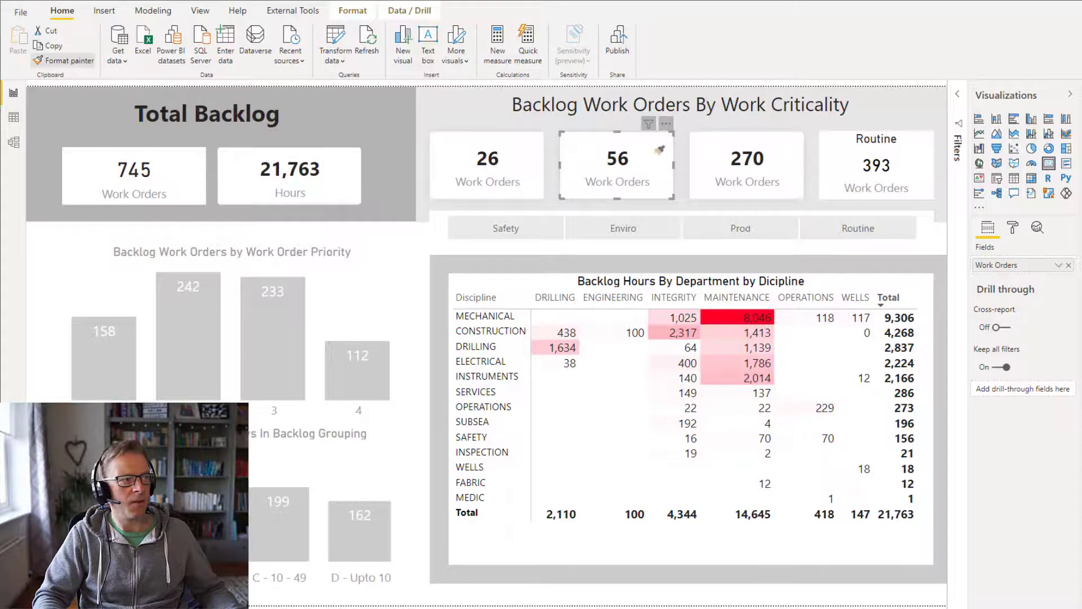
click(880, 165)
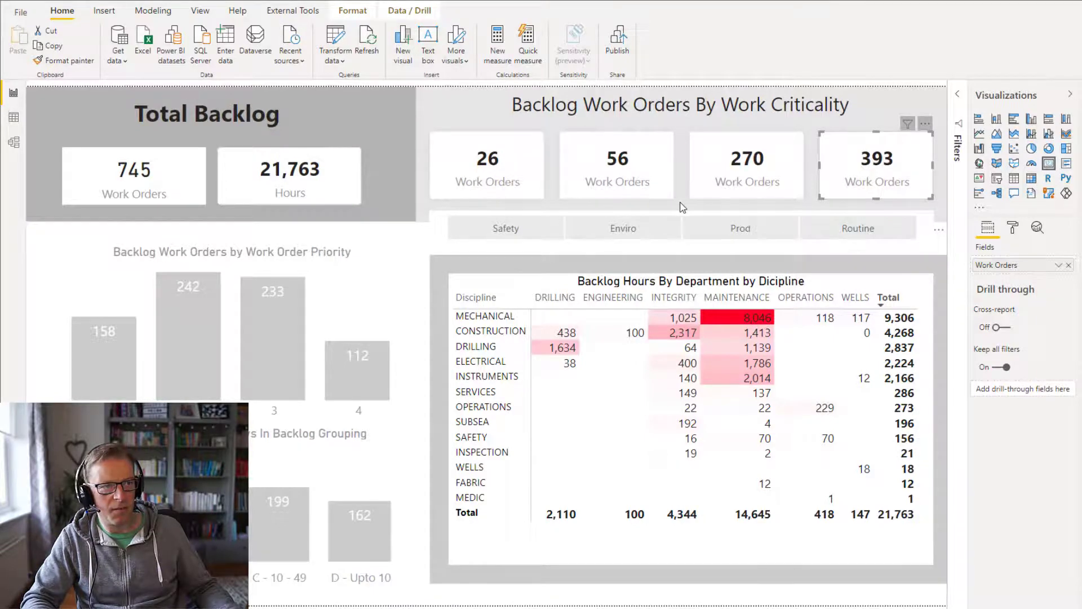
click(914, 87)
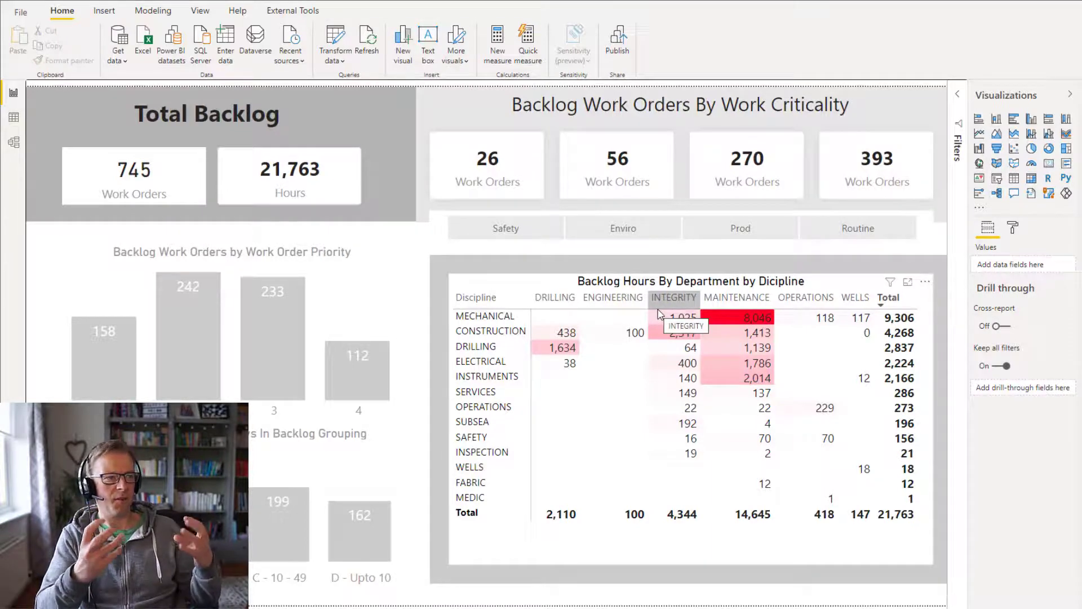
Select the four criticality cards together and switch their titles on.
click(526, 175)
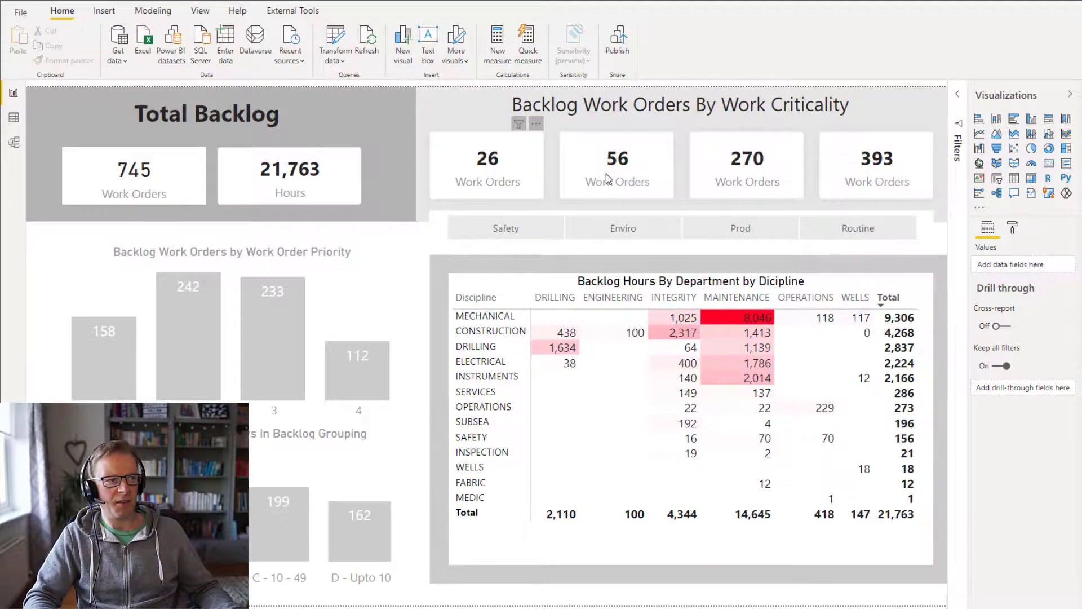
ctrl+click(591, 181)
ctrl+click(747, 172)
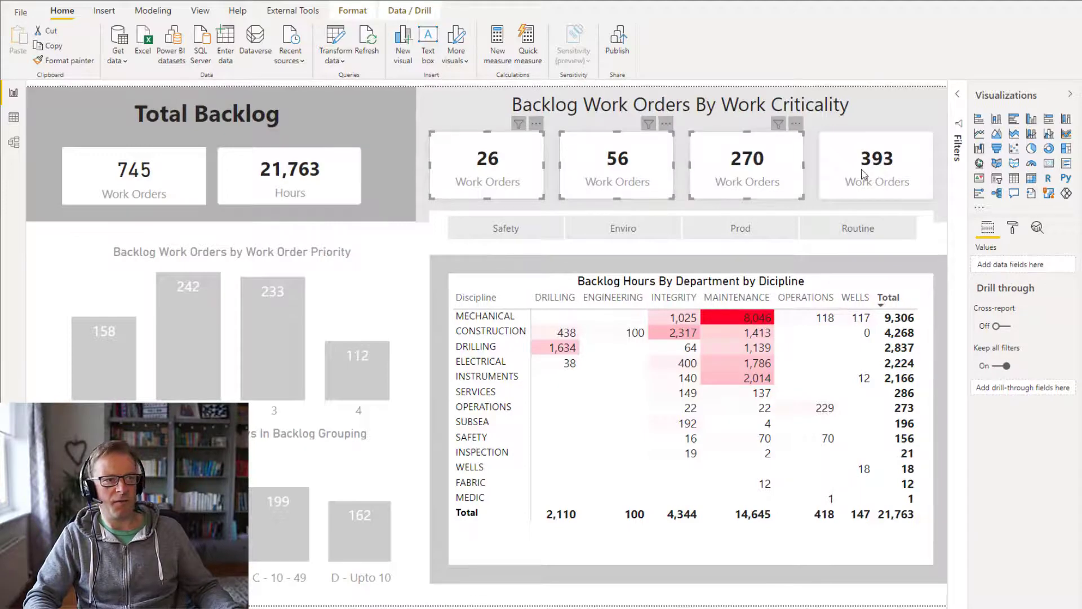
ctrl+click(862, 174)
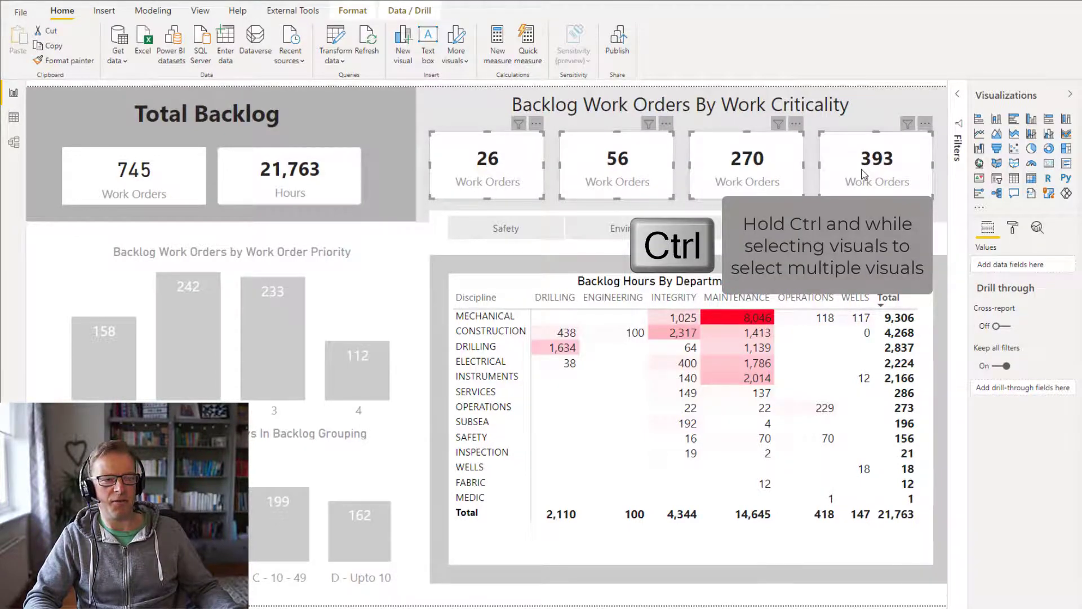
click(1013, 228)
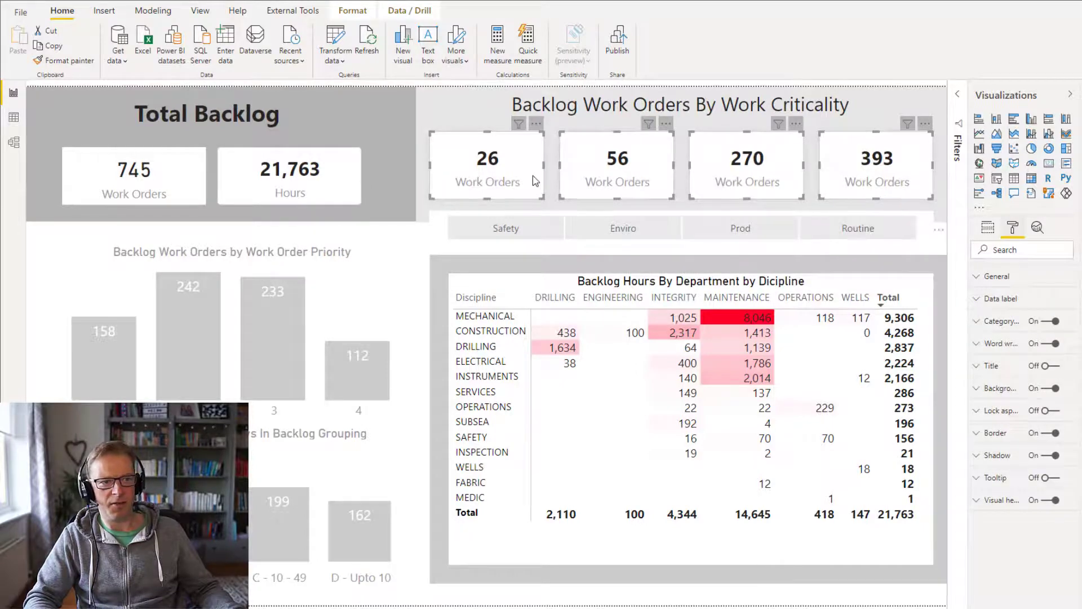
click(1049, 367)
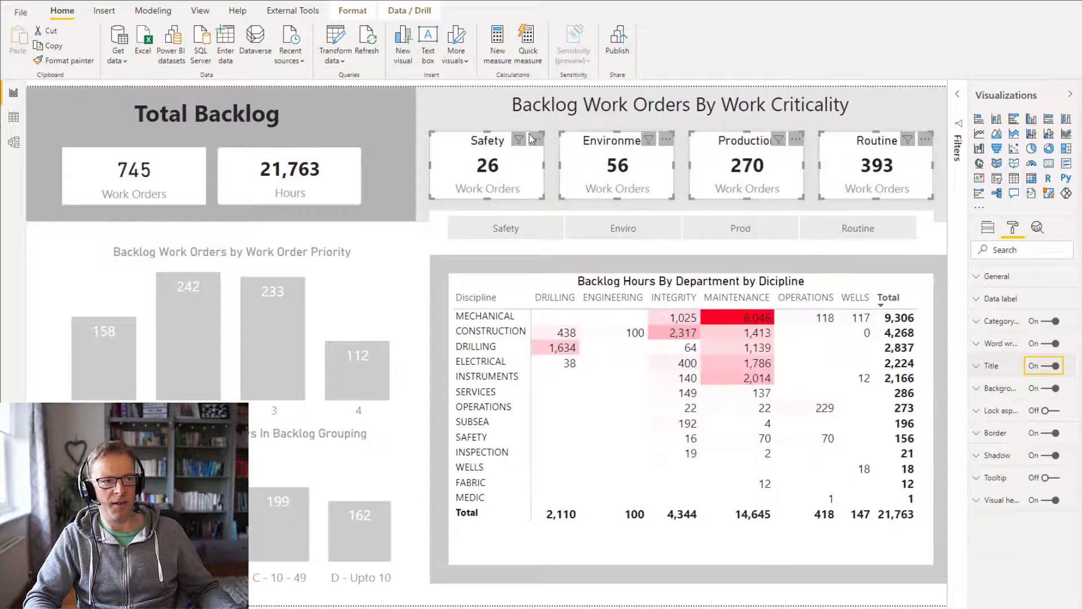
Set the four cards' visual header background colour to white.
click(979, 480)
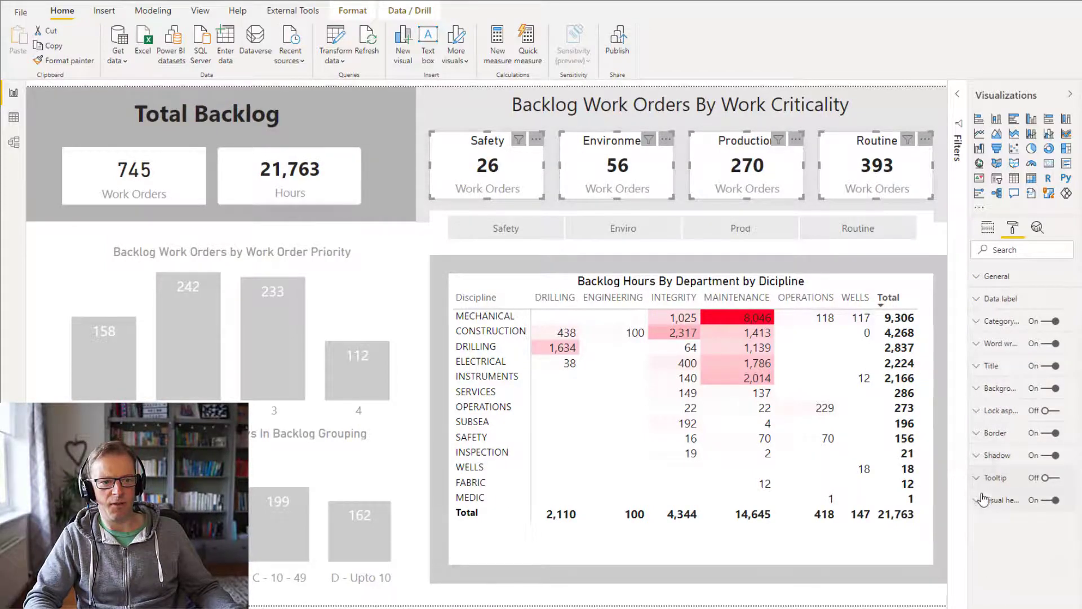
click(981, 500)
click(999, 538)
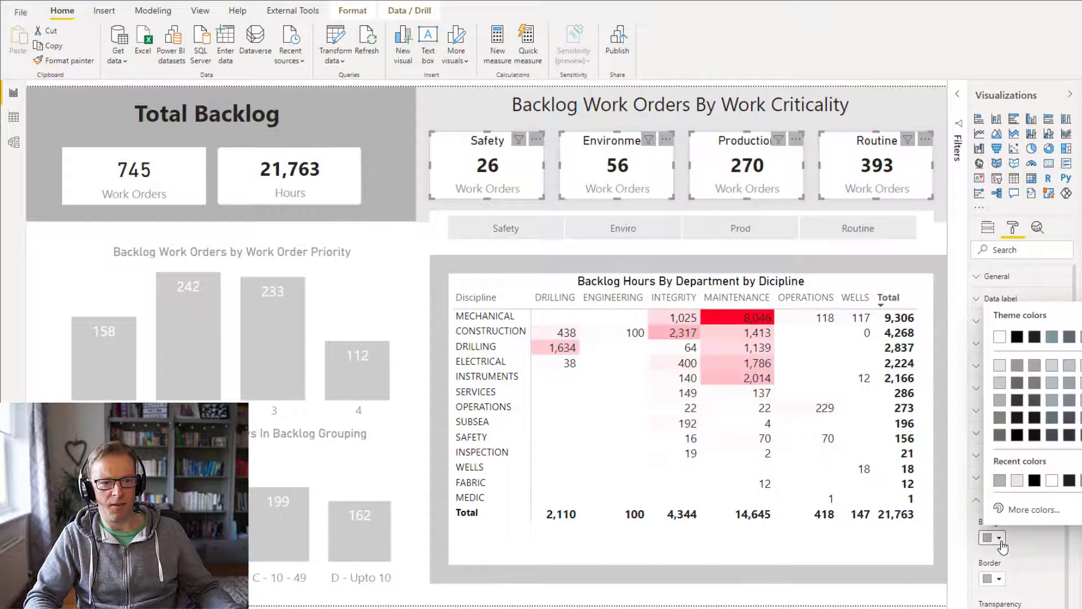
click(999, 338)
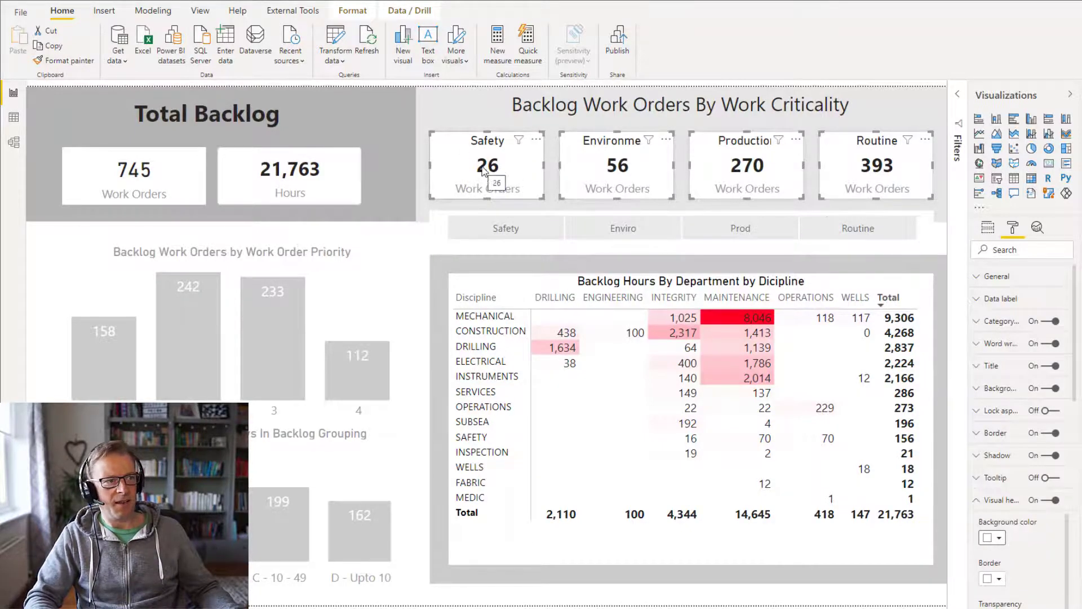
click(520, 85)
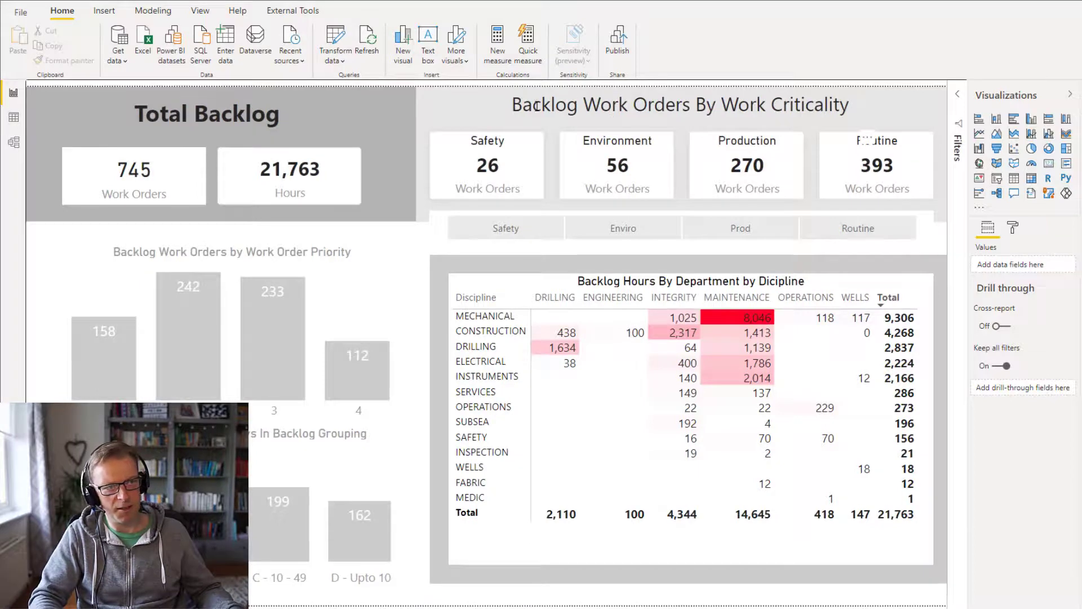
Turn off the Work Orders category labels on the Safety, Environment, Production and Routine cards.
click(521, 189)
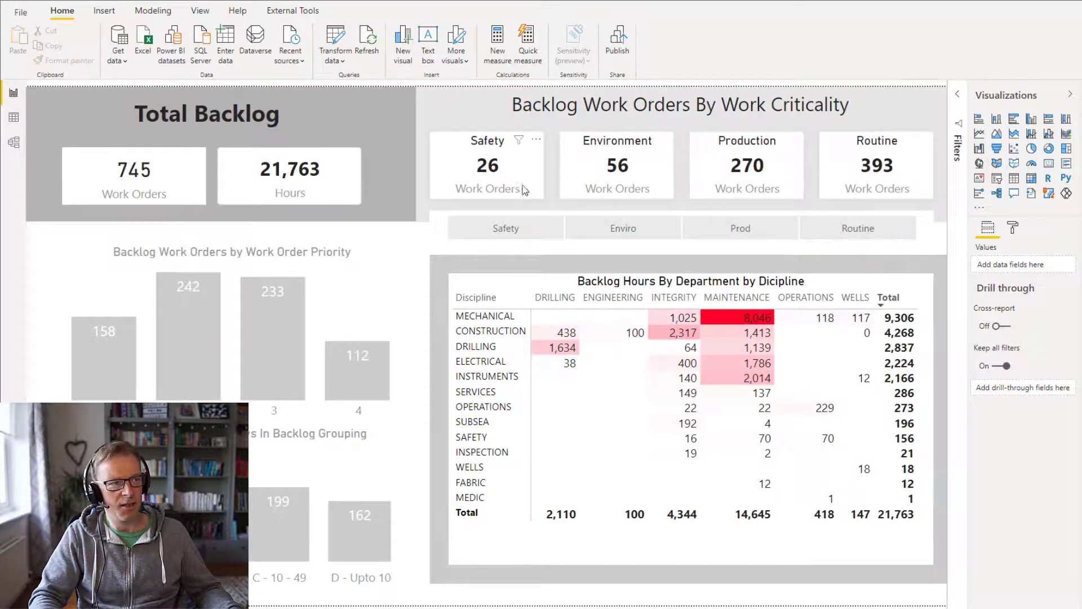
ctrl+click(584, 180)
ctrl+click(707, 167)
ctrl+click(851, 168)
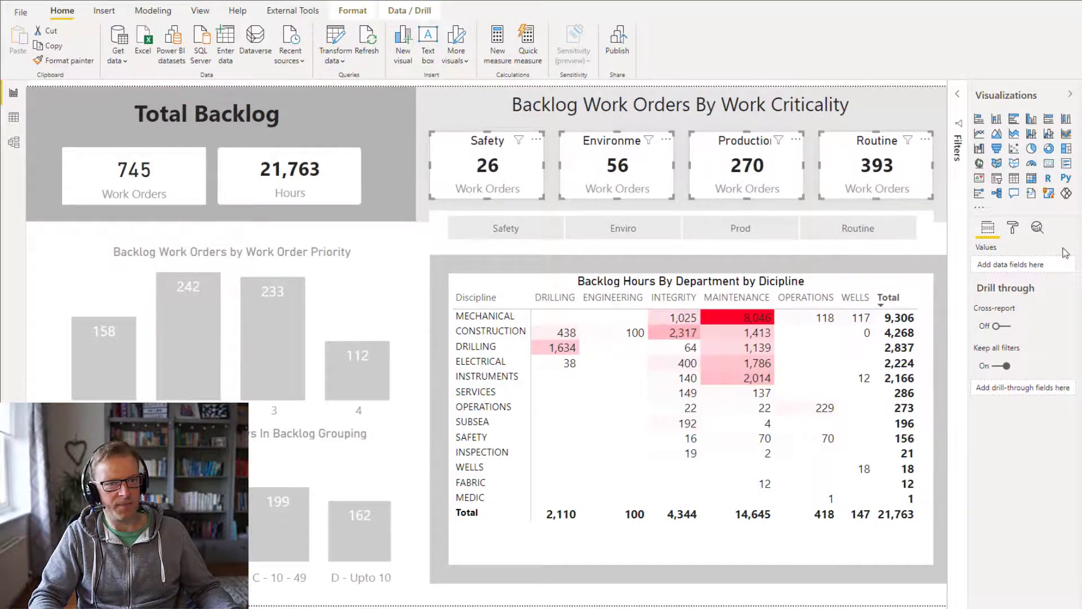
click(1014, 232)
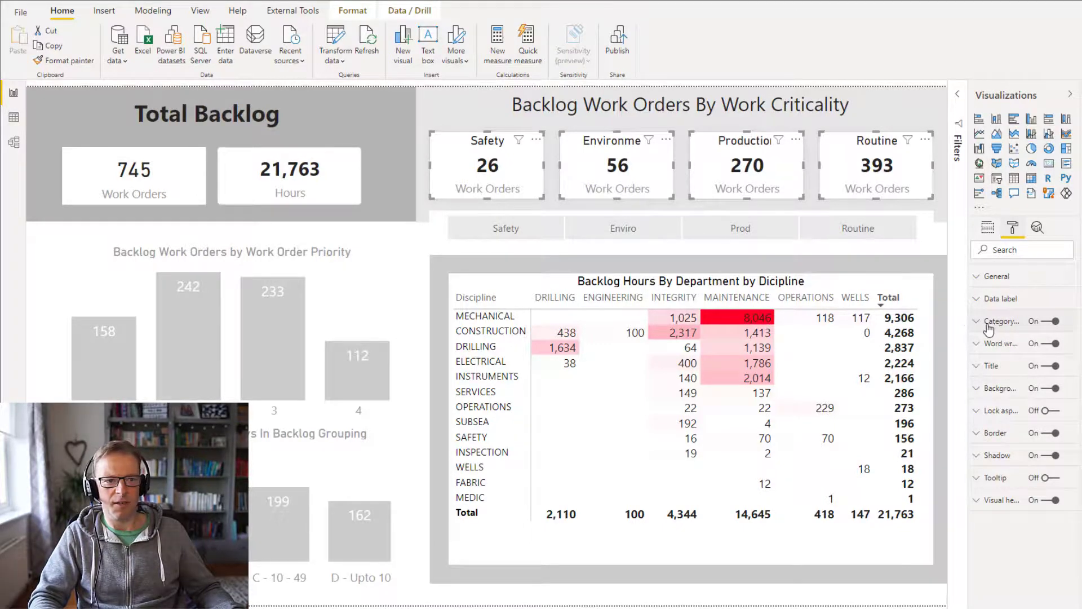
click(1055, 322)
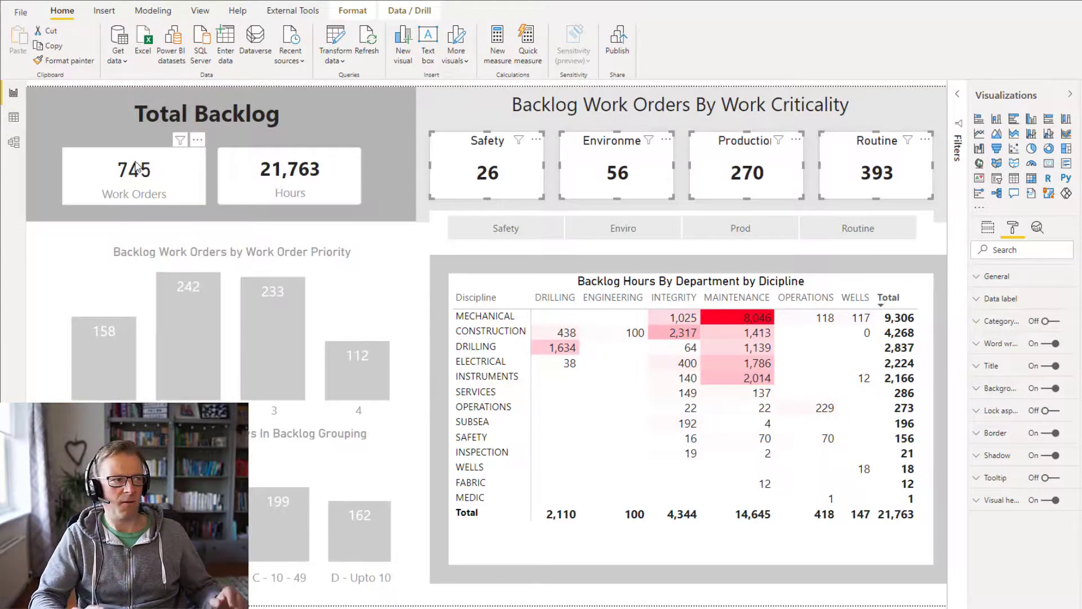
click(460, 102)
click(547, 85)
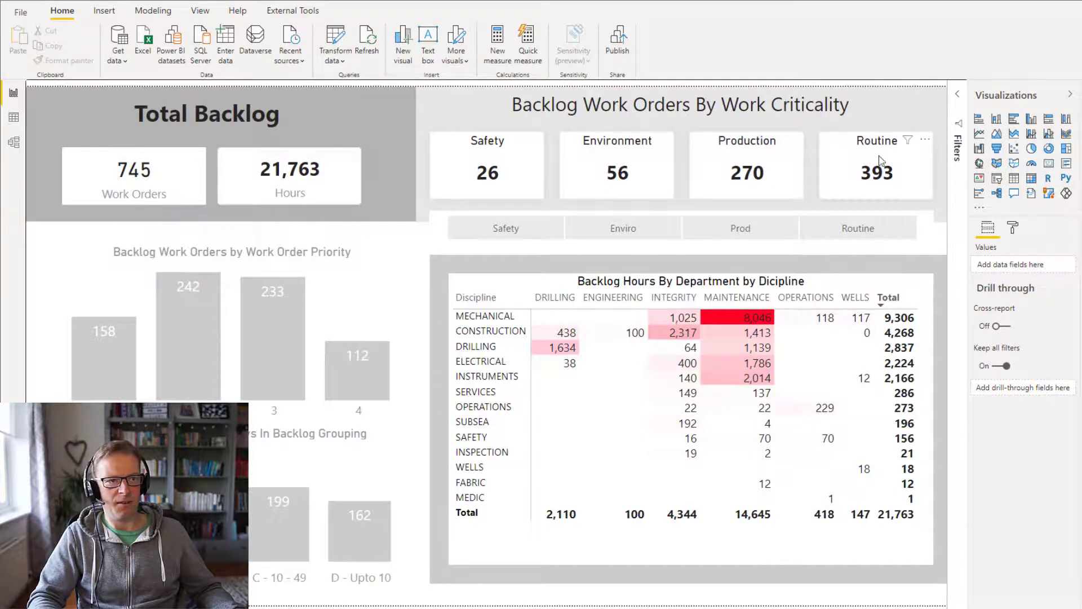
mouse_move(888, 167)
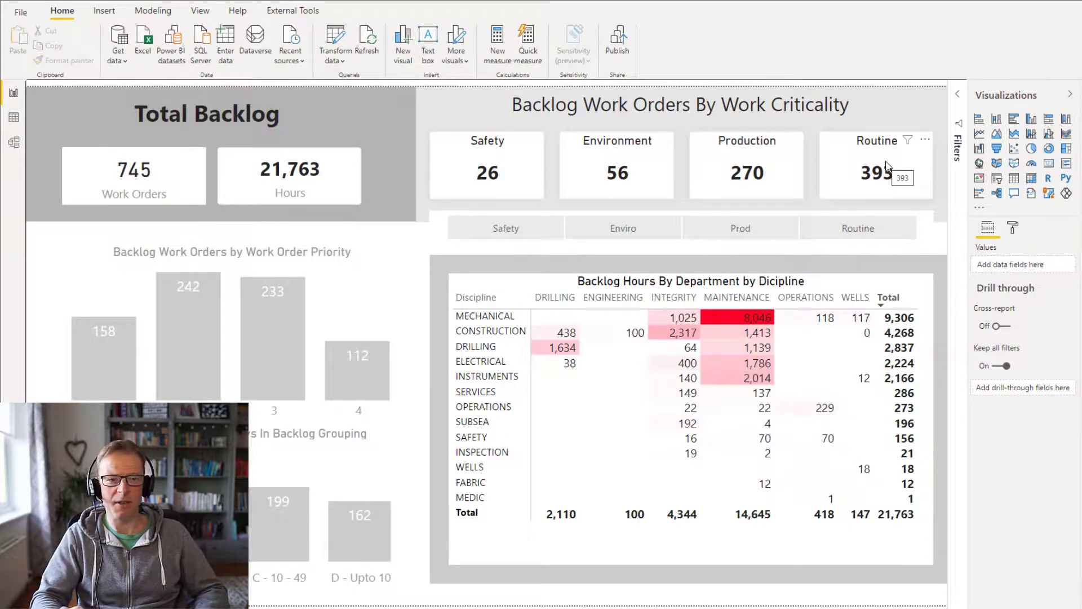
Copy the Hours card's formatting onto the Work Orders card so its 745 value shows bold like 21,763.
click(283, 179)
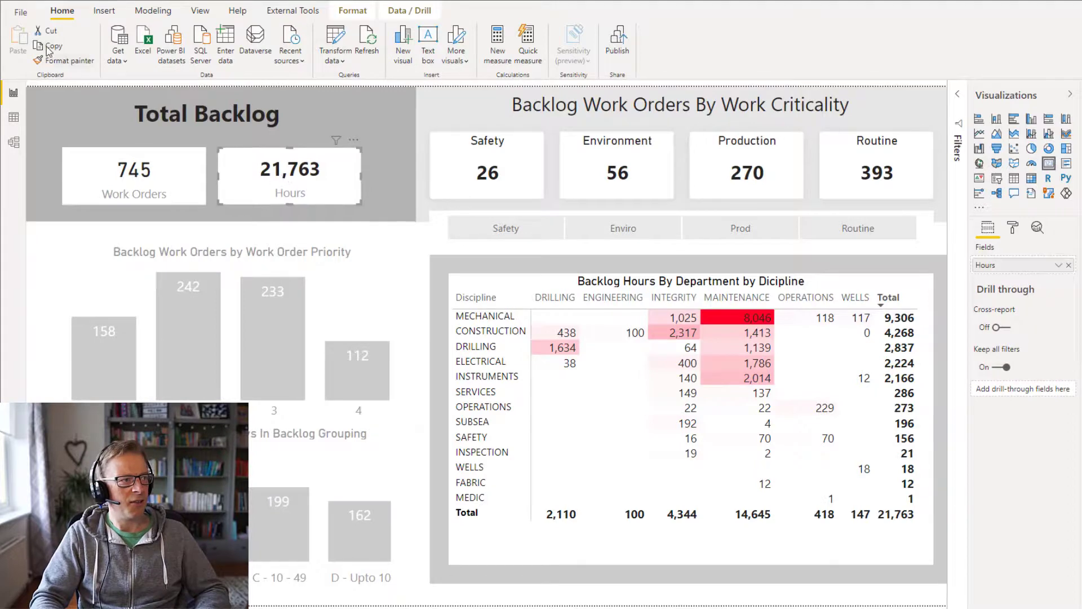
click(55, 61)
click(134, 175)
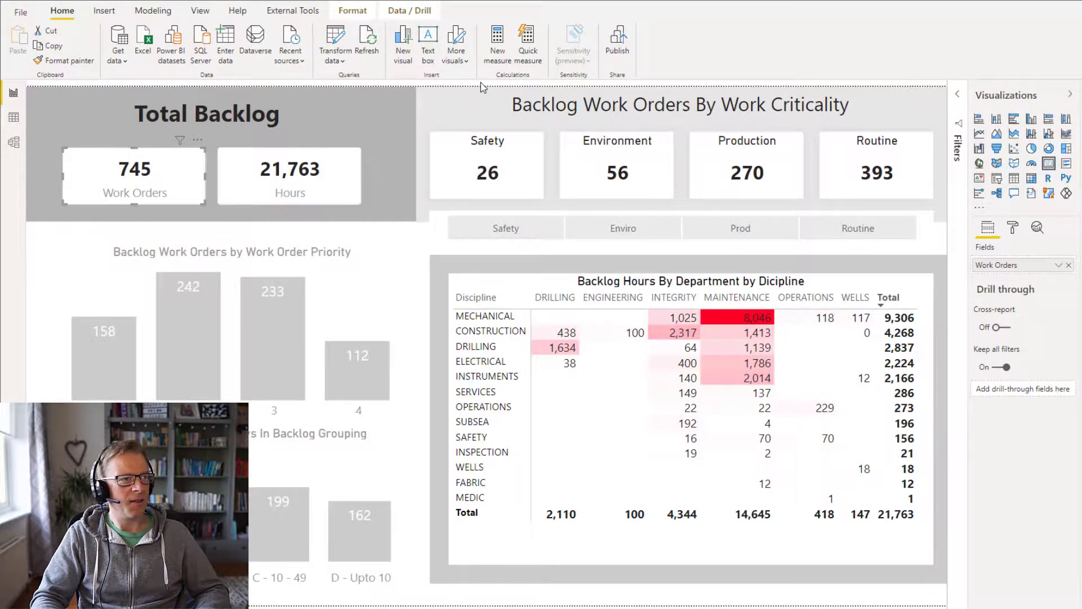
click(614, 90)
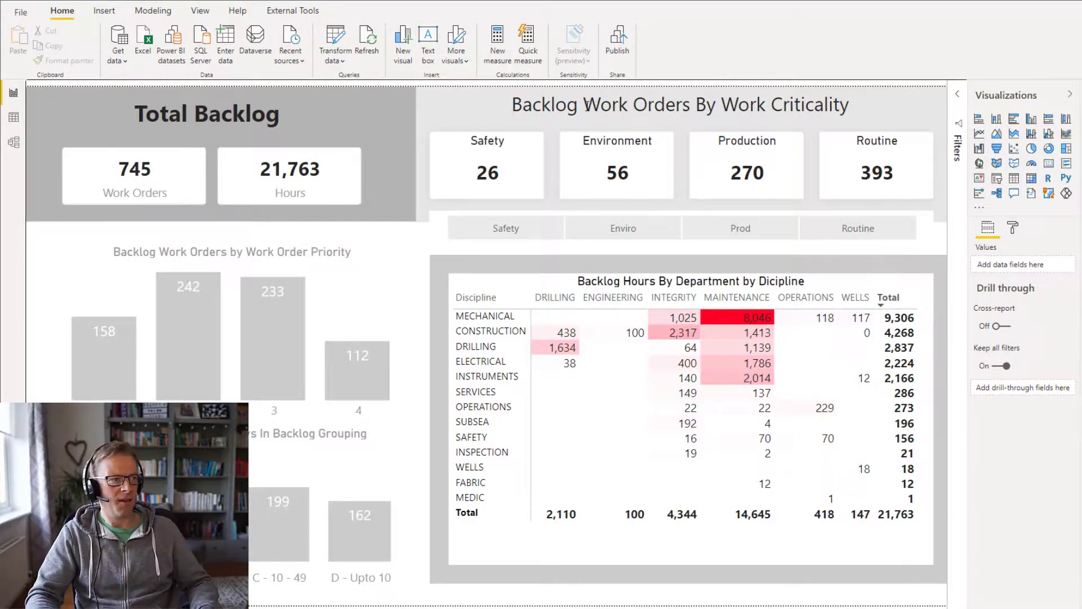
mouse_move(340, 146)
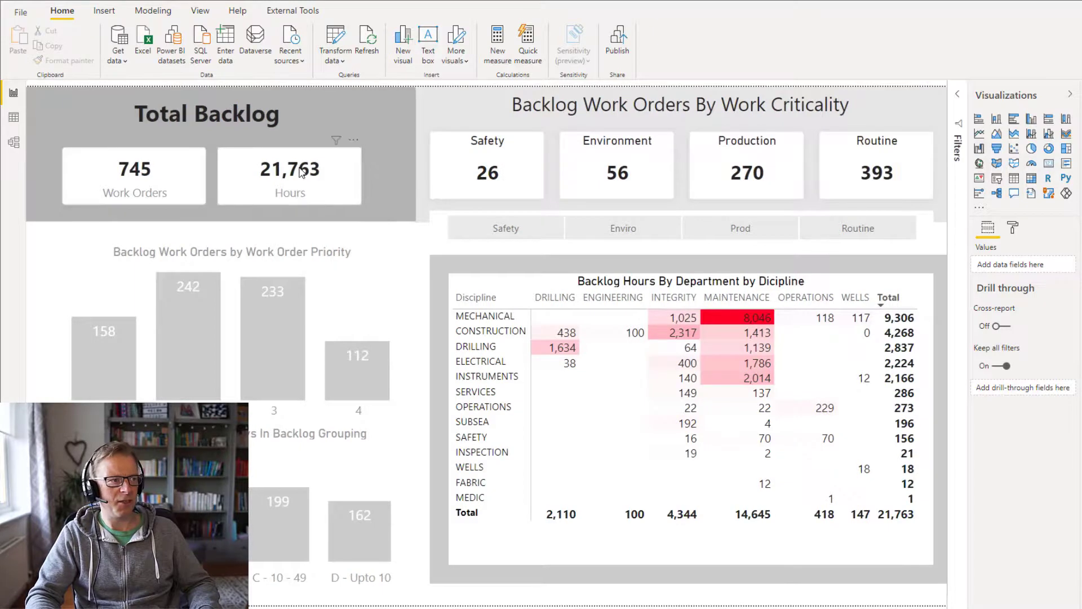
mouse_move(302, 173)
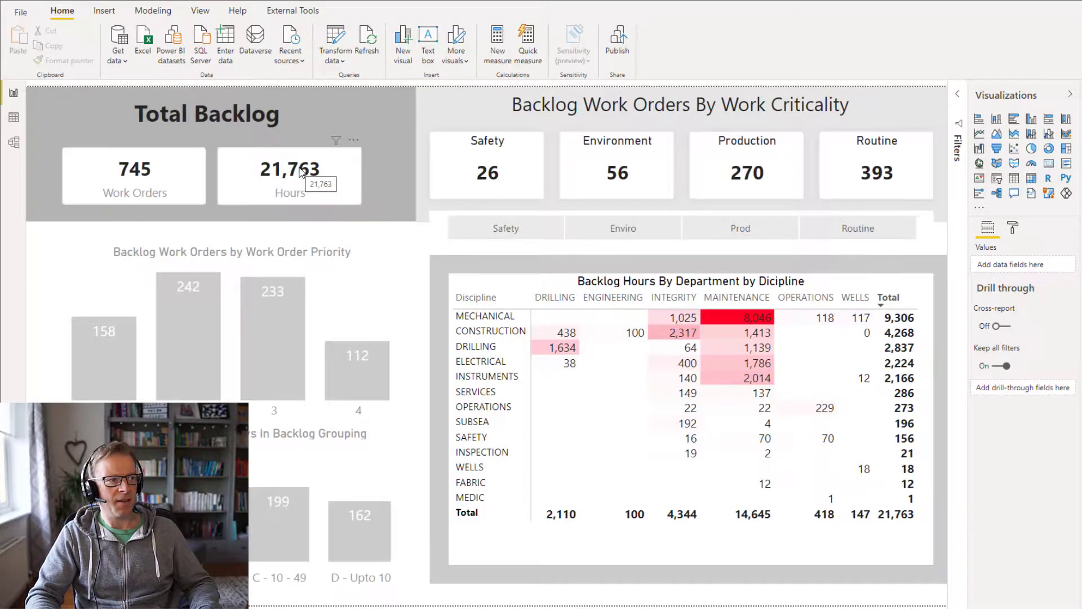